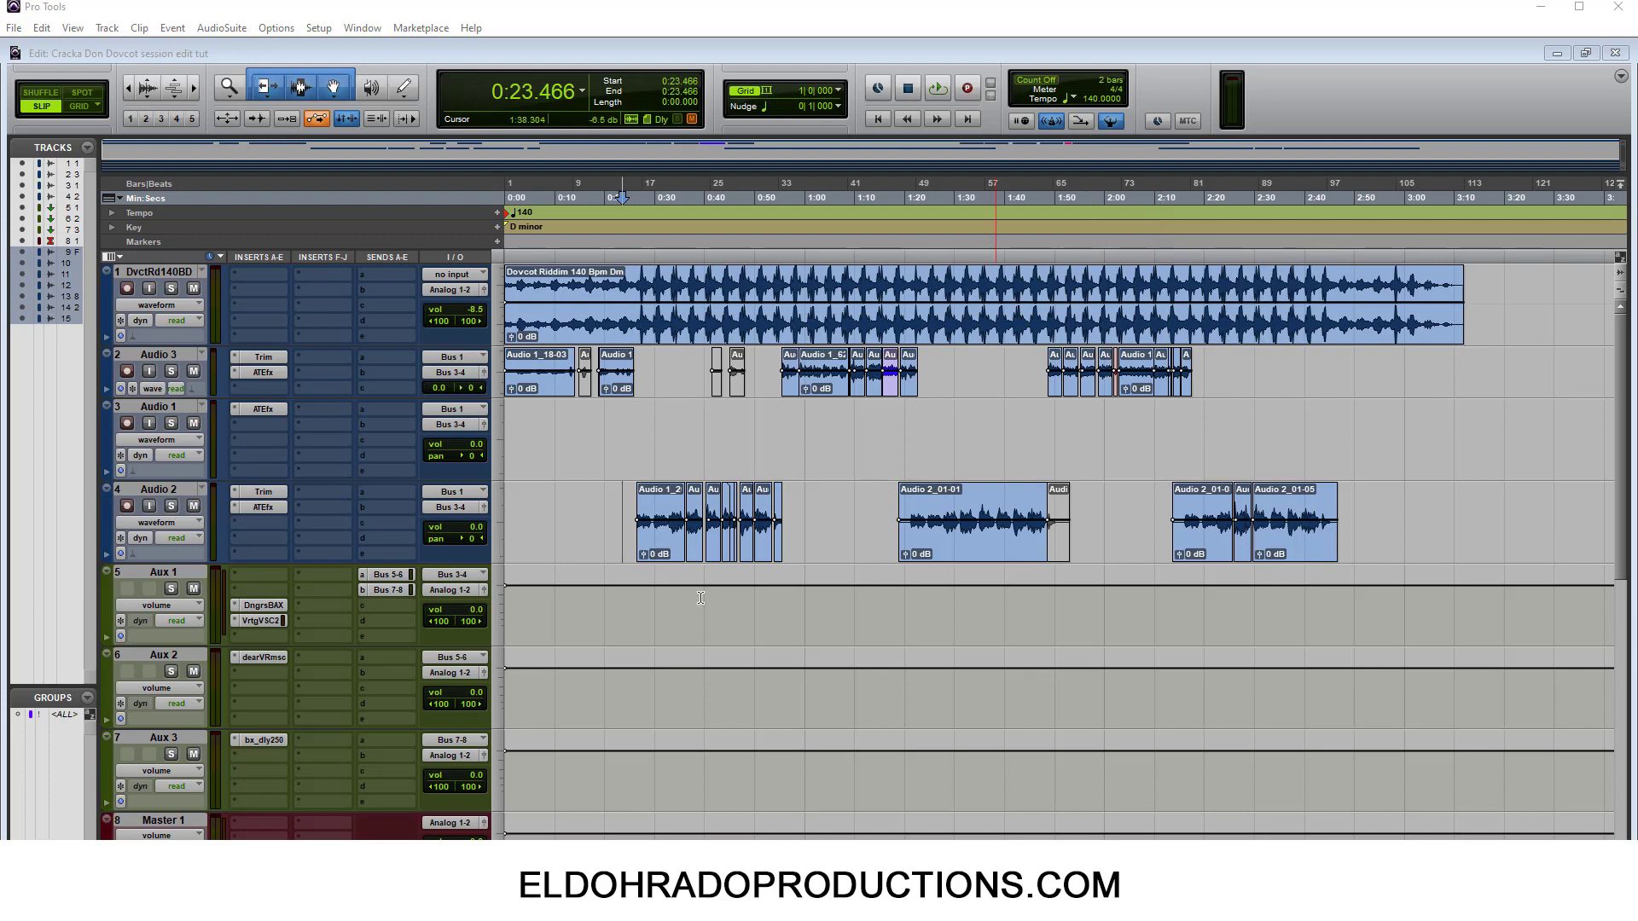
Increase the height of the Audio 3 track to match the neighbouring tracks and glance at the mixer
{"action": "left_click_drag", "start_coordinate": [170, 397], "coordinate": [169, 423]}
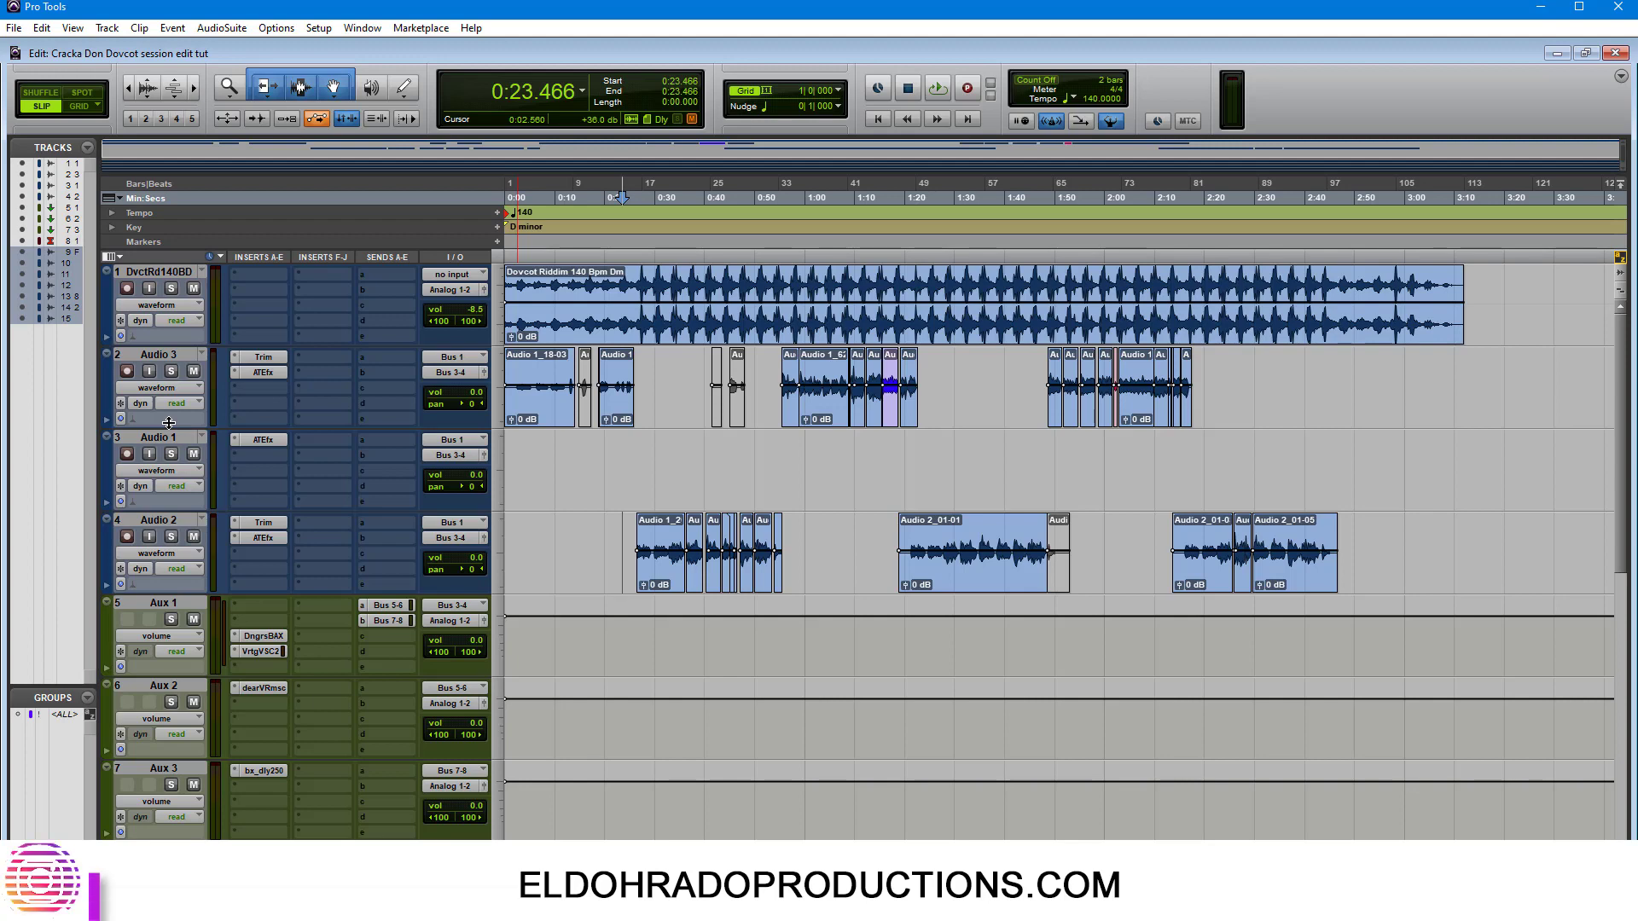
{"action": "key", "text": "ctrl+equal"}
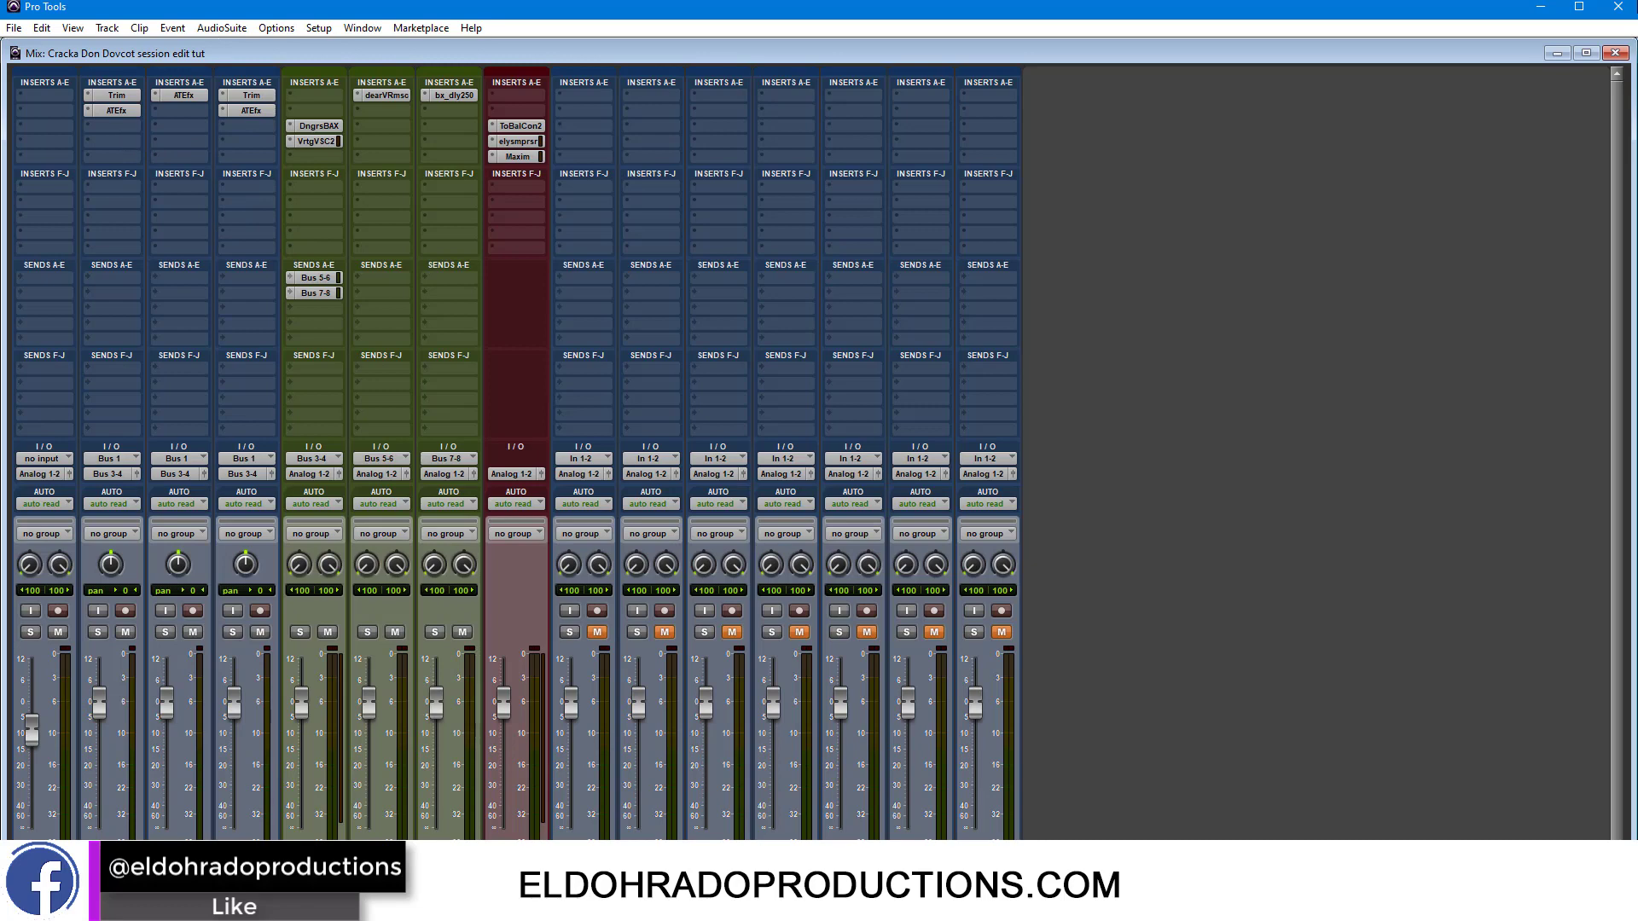
{"action": "key", "text": "ctrl+equal"}
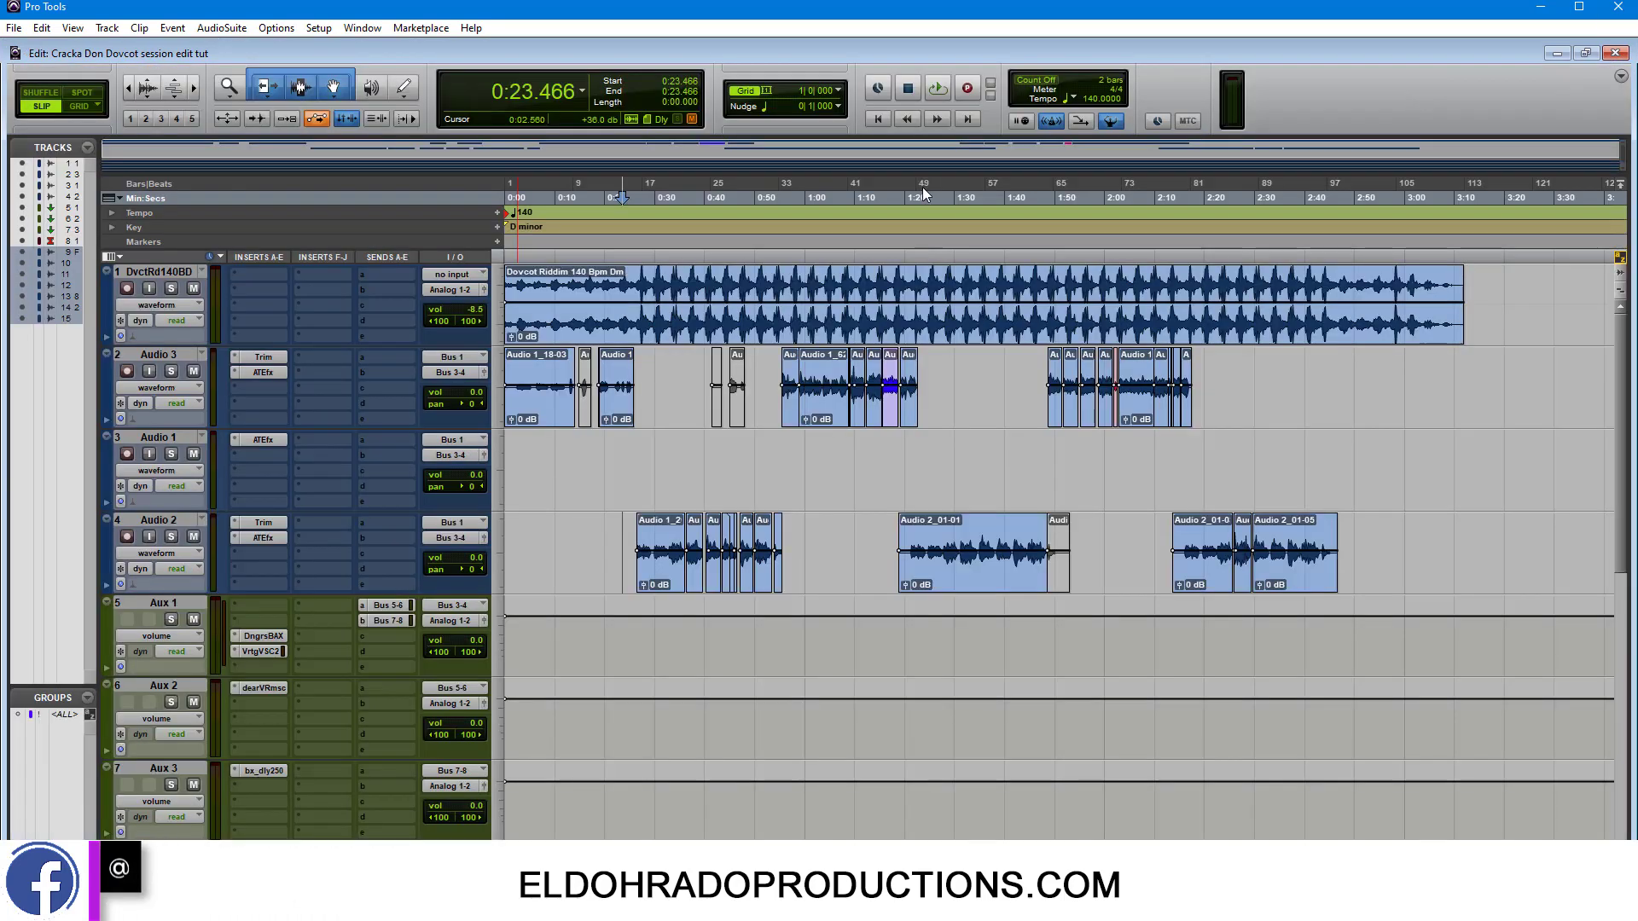
Insert Klanghelm's VUMTSolo (mono) in the third insert slot of Audio 3 and place its window below the clips
{"action": "left_click", "coordinate": [264, 388]}
{"action": "mouse_move", "coordinate": [311, 416]}
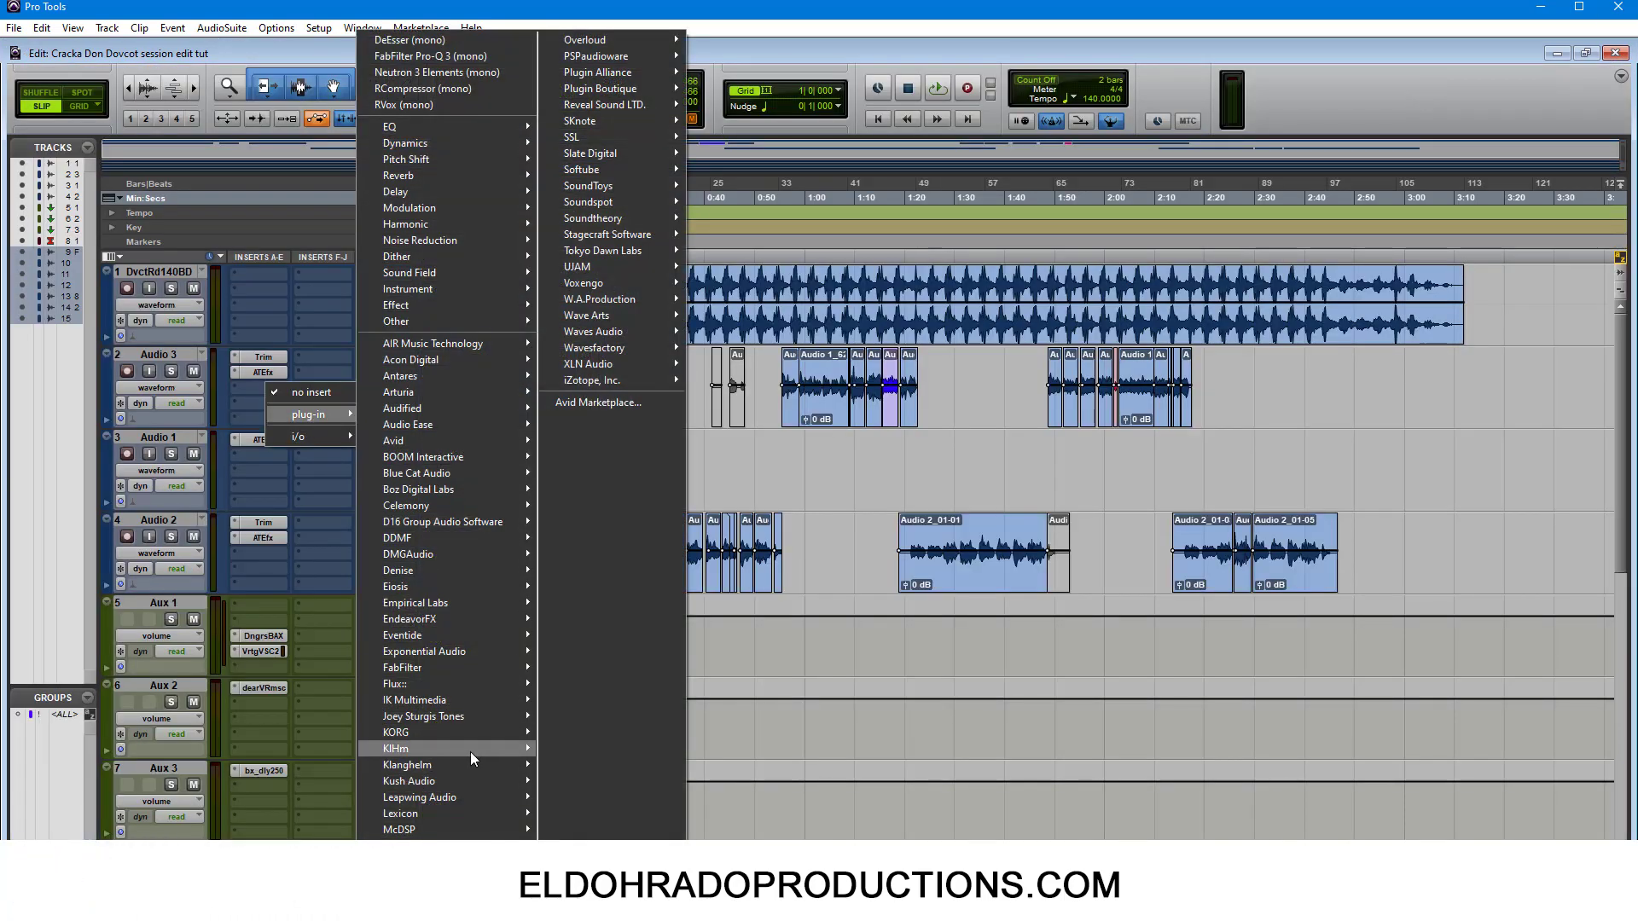
{"action": "mouse_move", "coordinate": [472, 753]}
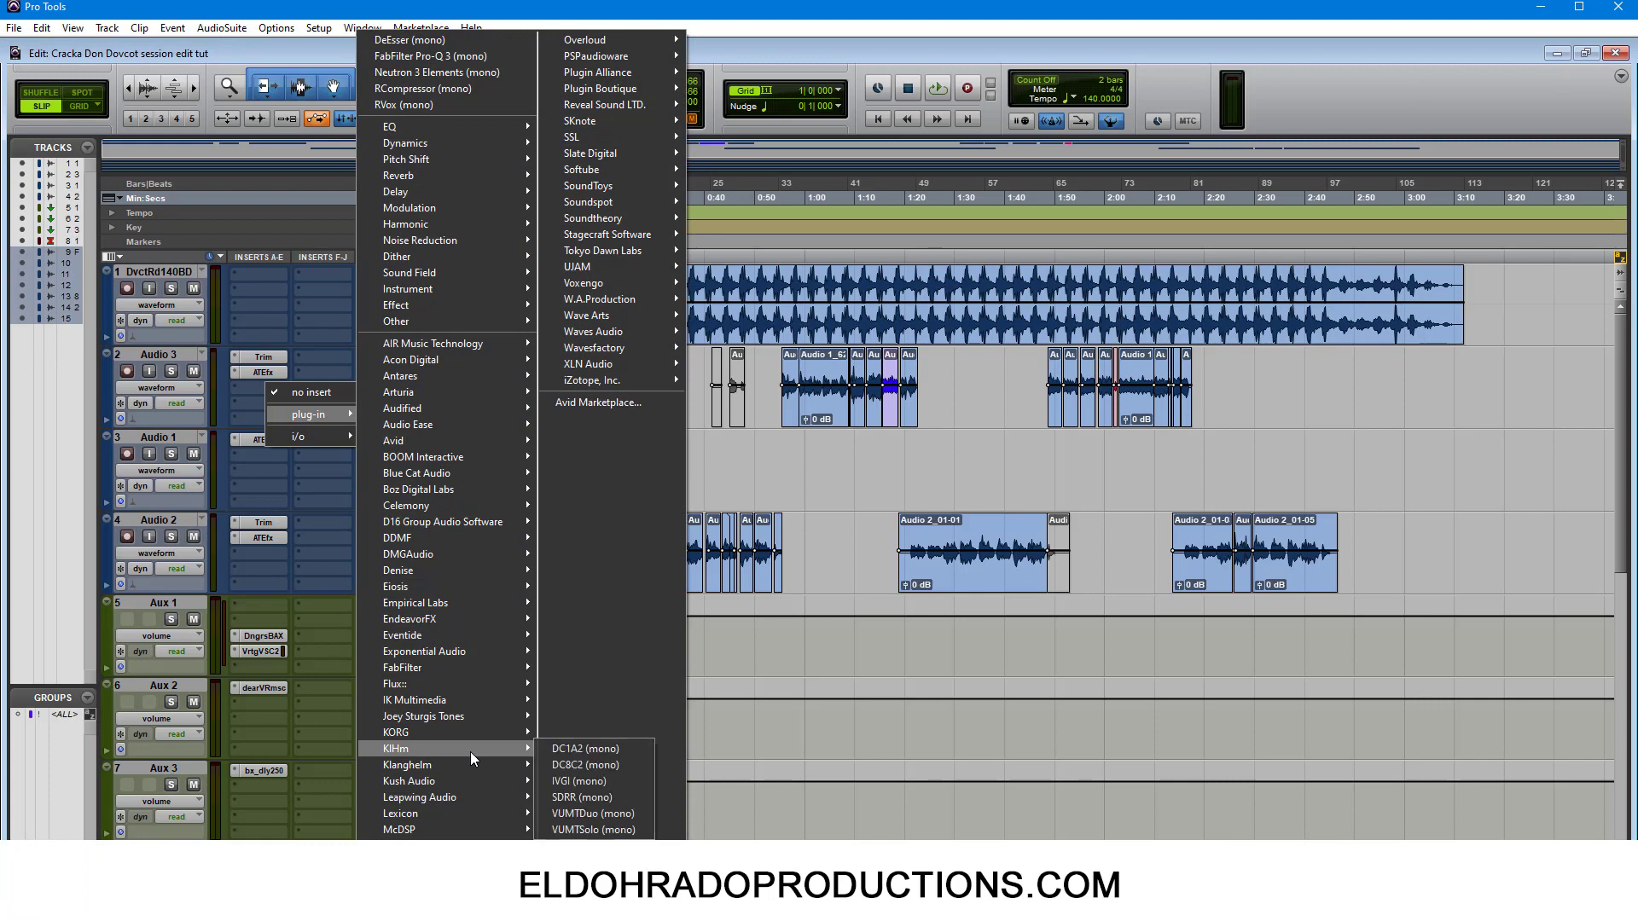
{"action": "left_click", "coordinate": [615, 829]}
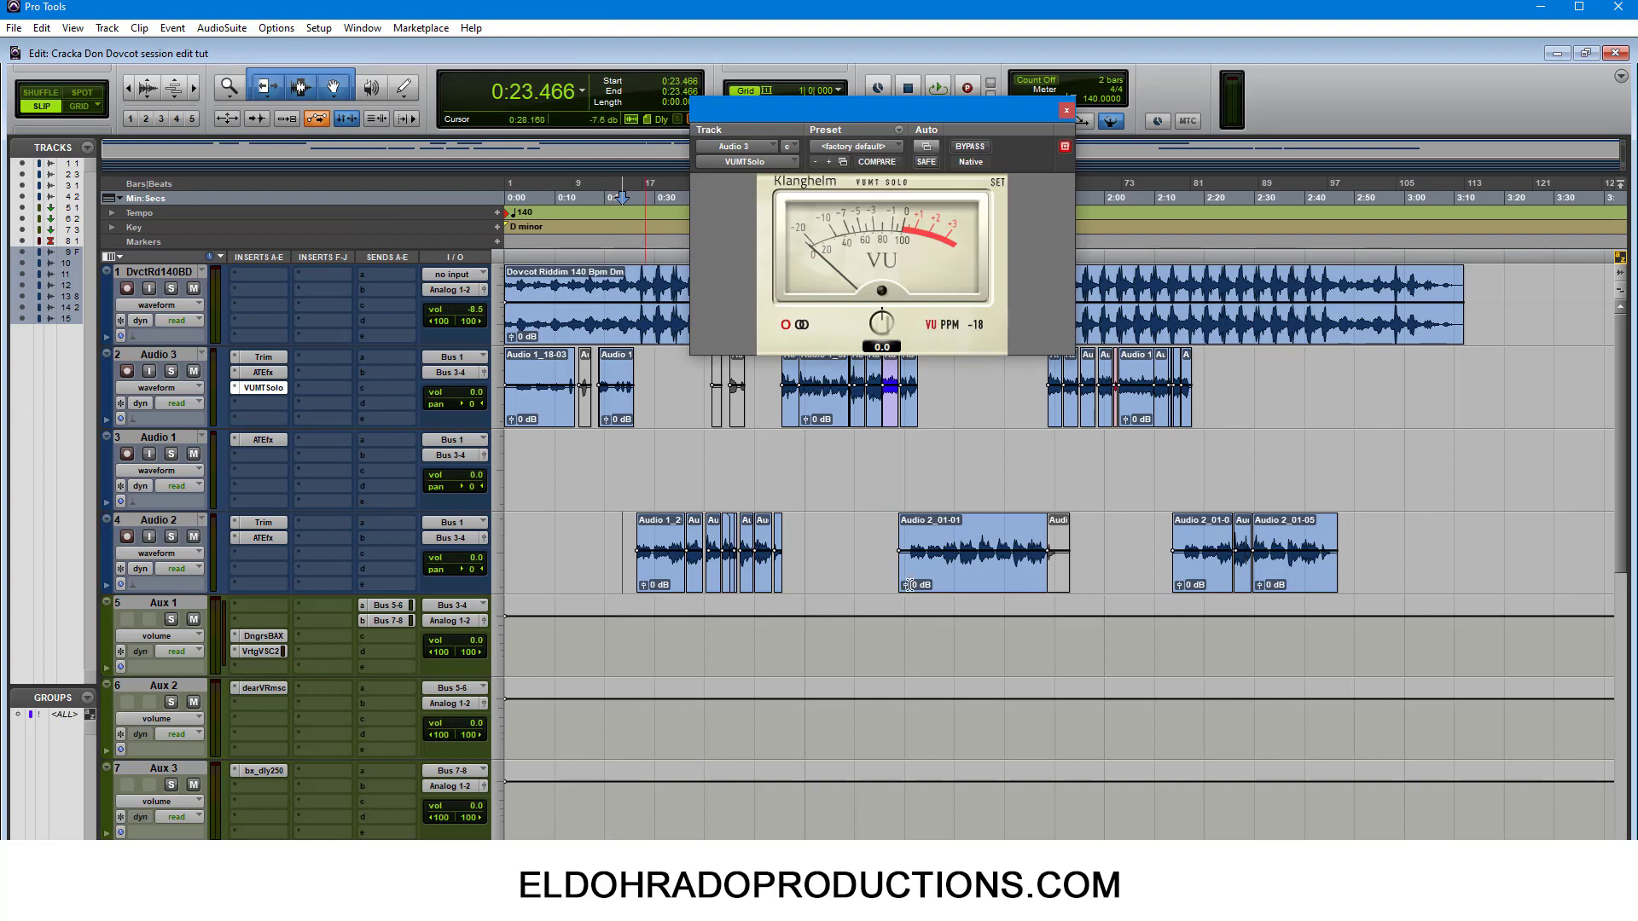
{"action": "left_click_drag", "start_coordinate": [953, 113], "coordinate": [1011, 489]}
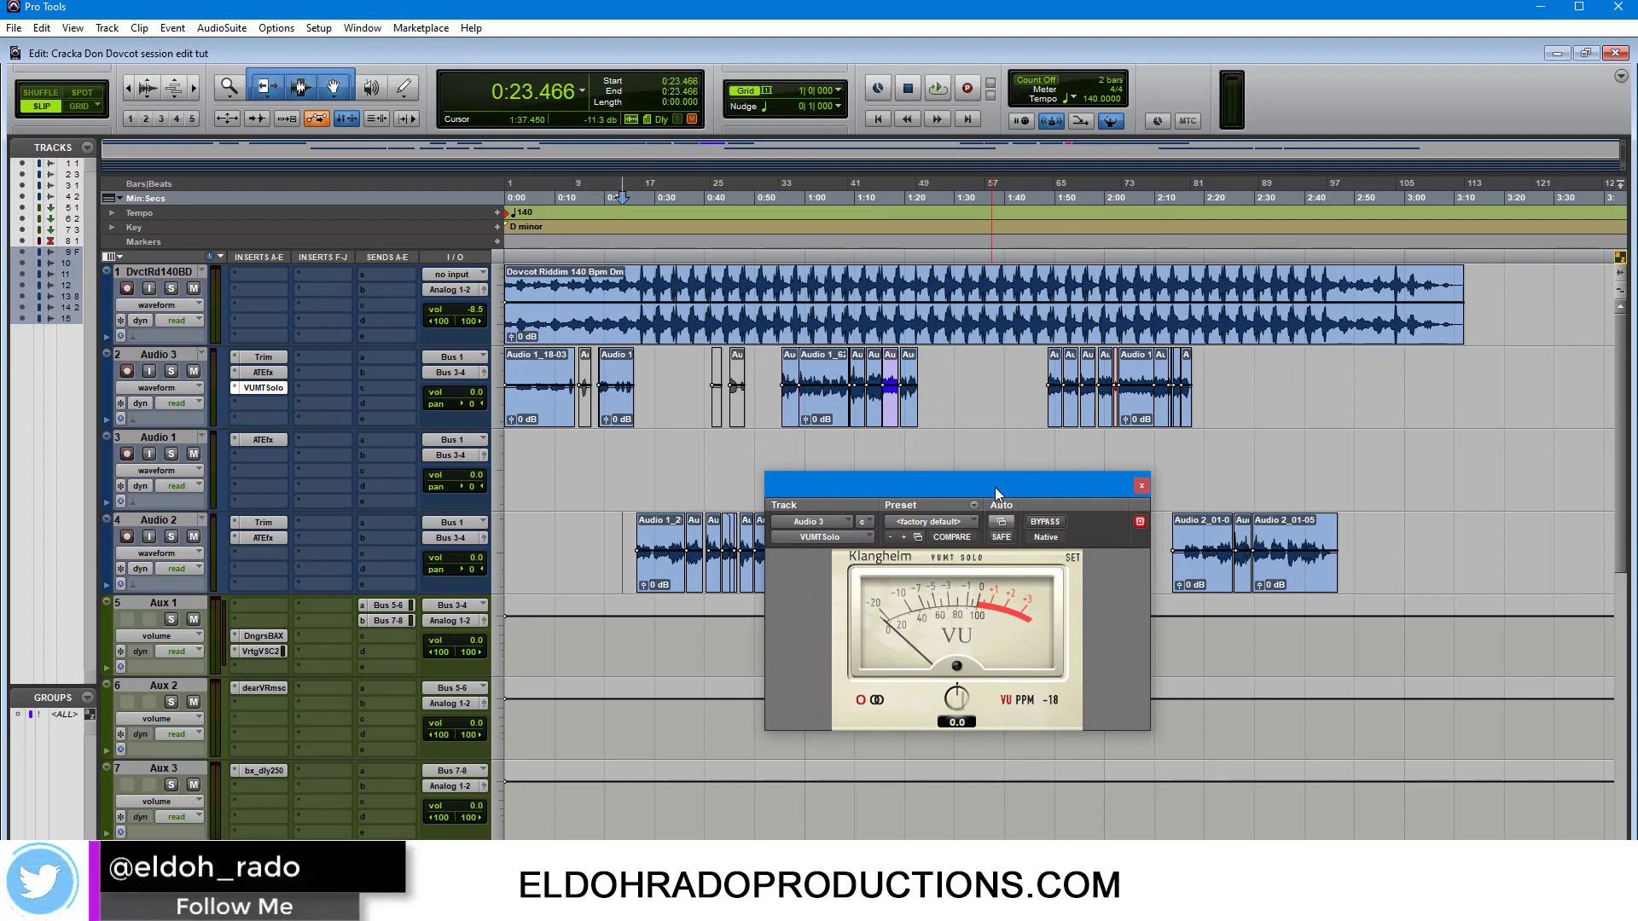
{"action": "left_click_drag", "start_coordinate": [994, 488], "coordinate": [908, 471]}
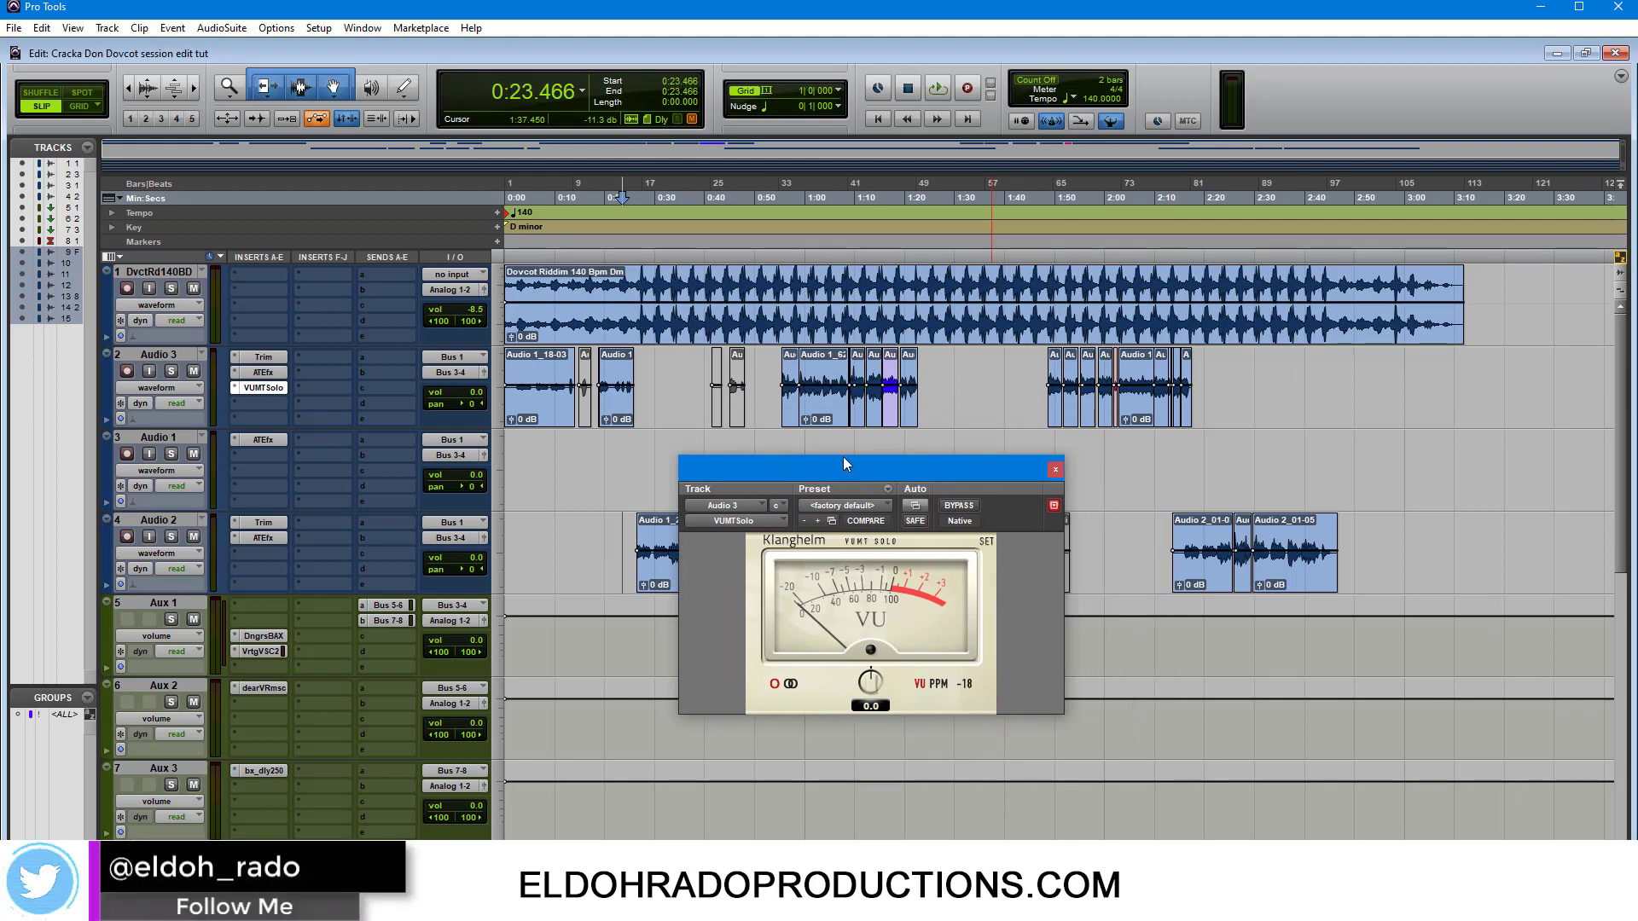
Pull the Audio 3 fader far down in the mixer and copy its VUMTSolo to Audio 2, keeping both meter windows open side by side
{"action": "key", "text": "ctrl+equal"}
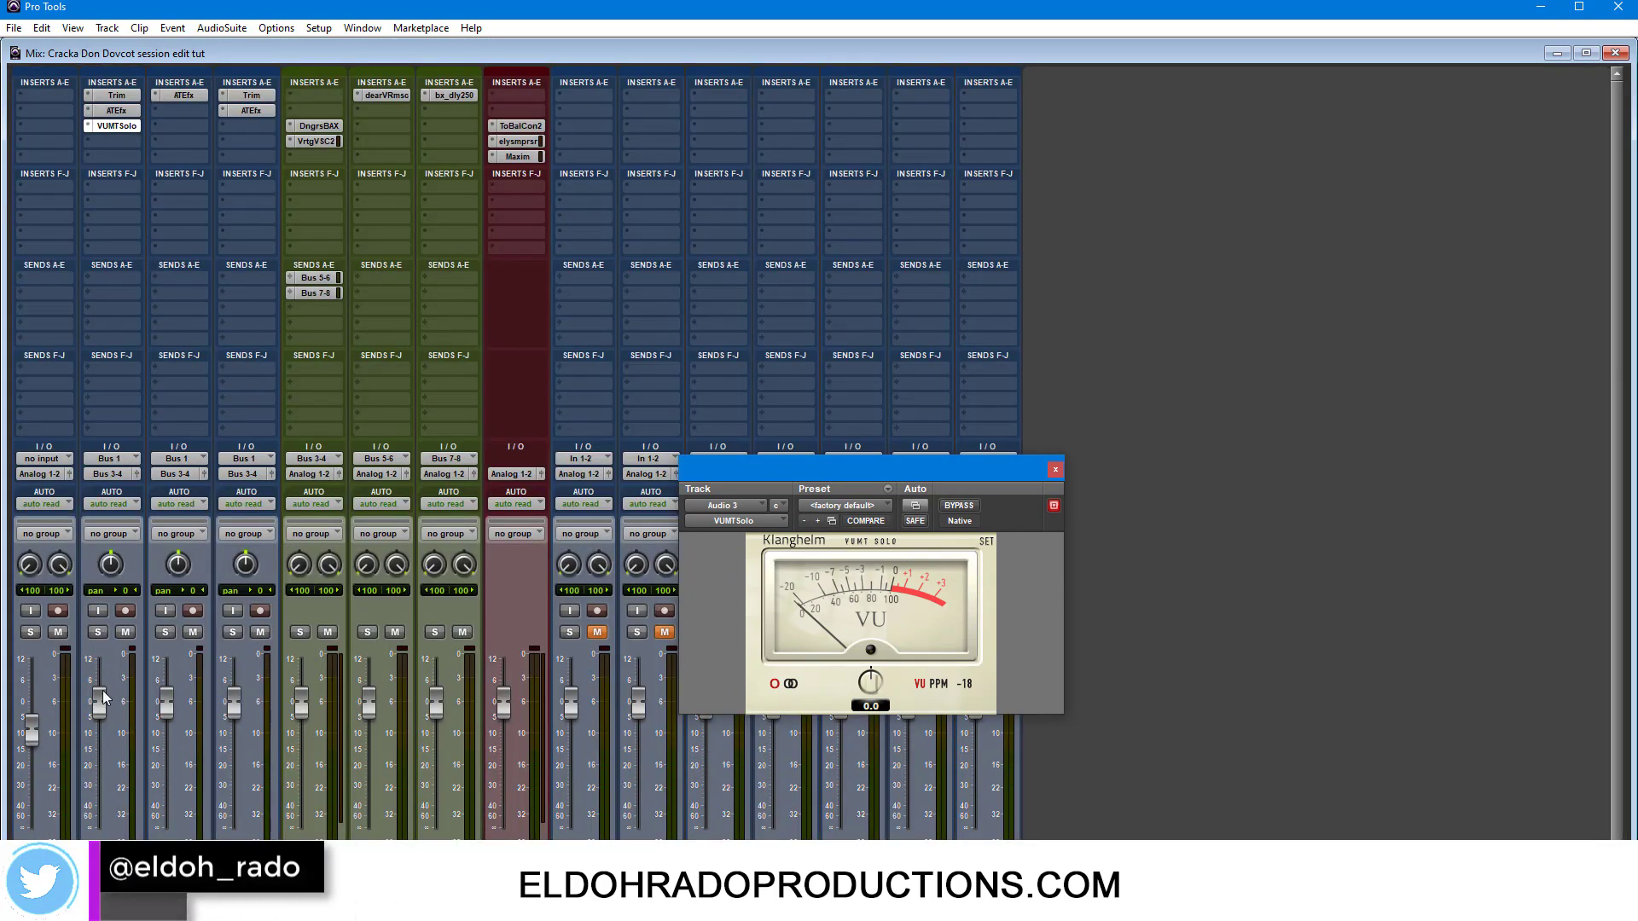
{"action": "left_click_drag", "start_coordinate": [100, 705], "coordinate": [99, 824]}
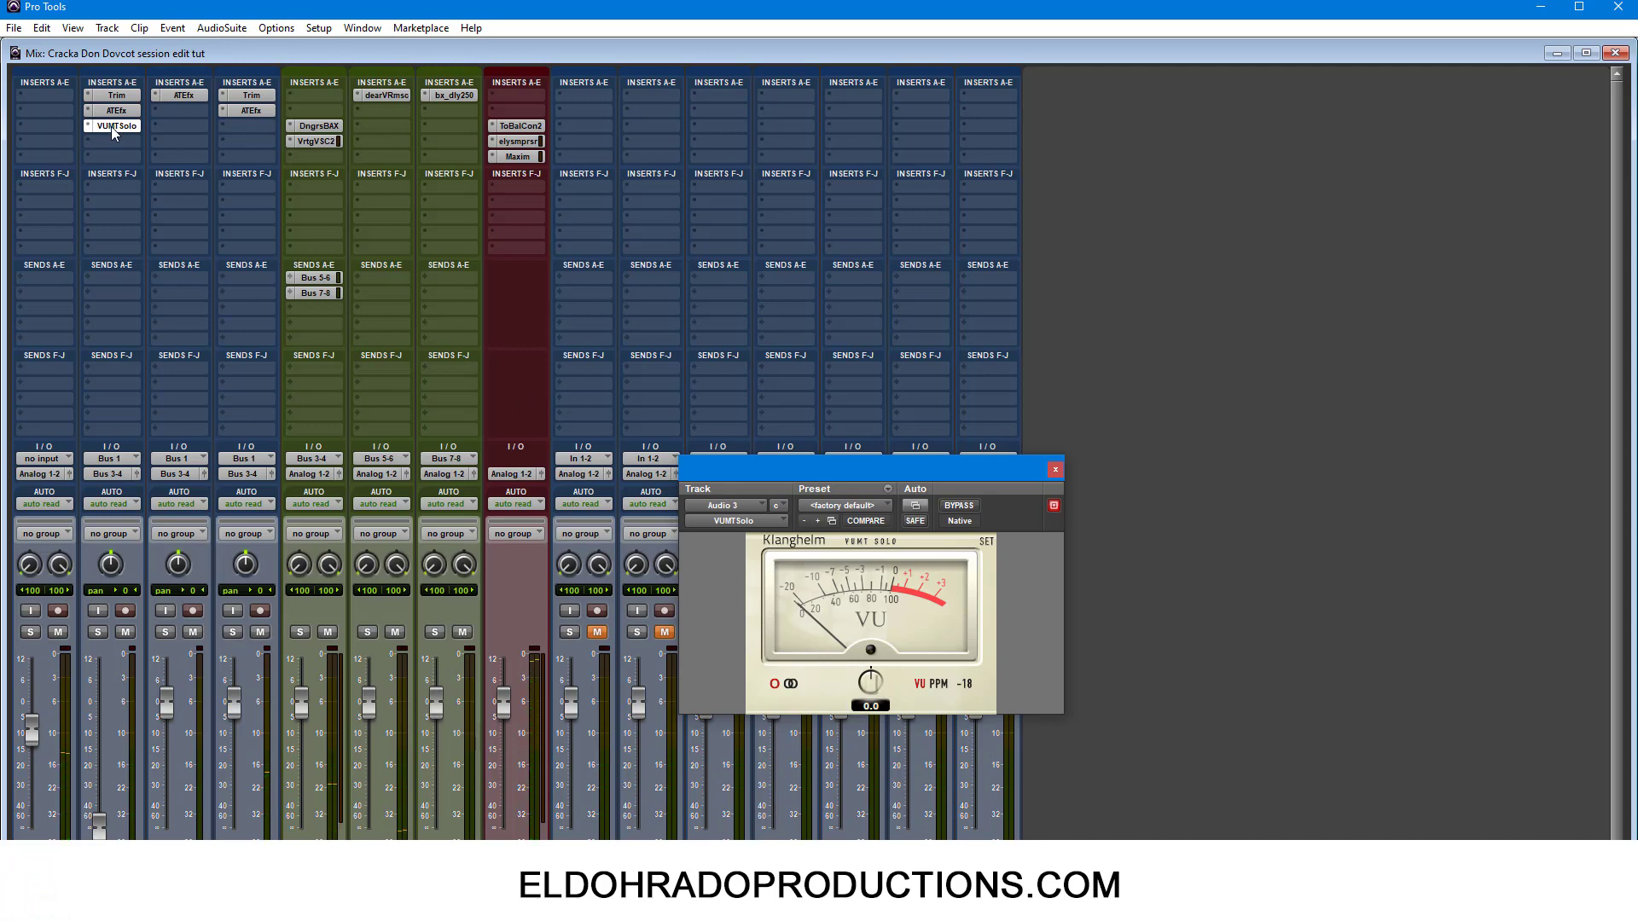
{"action": "left_click", "coordinate": [1055, 507]}
{"action": "left_click", "coordinate": [258, 126]}
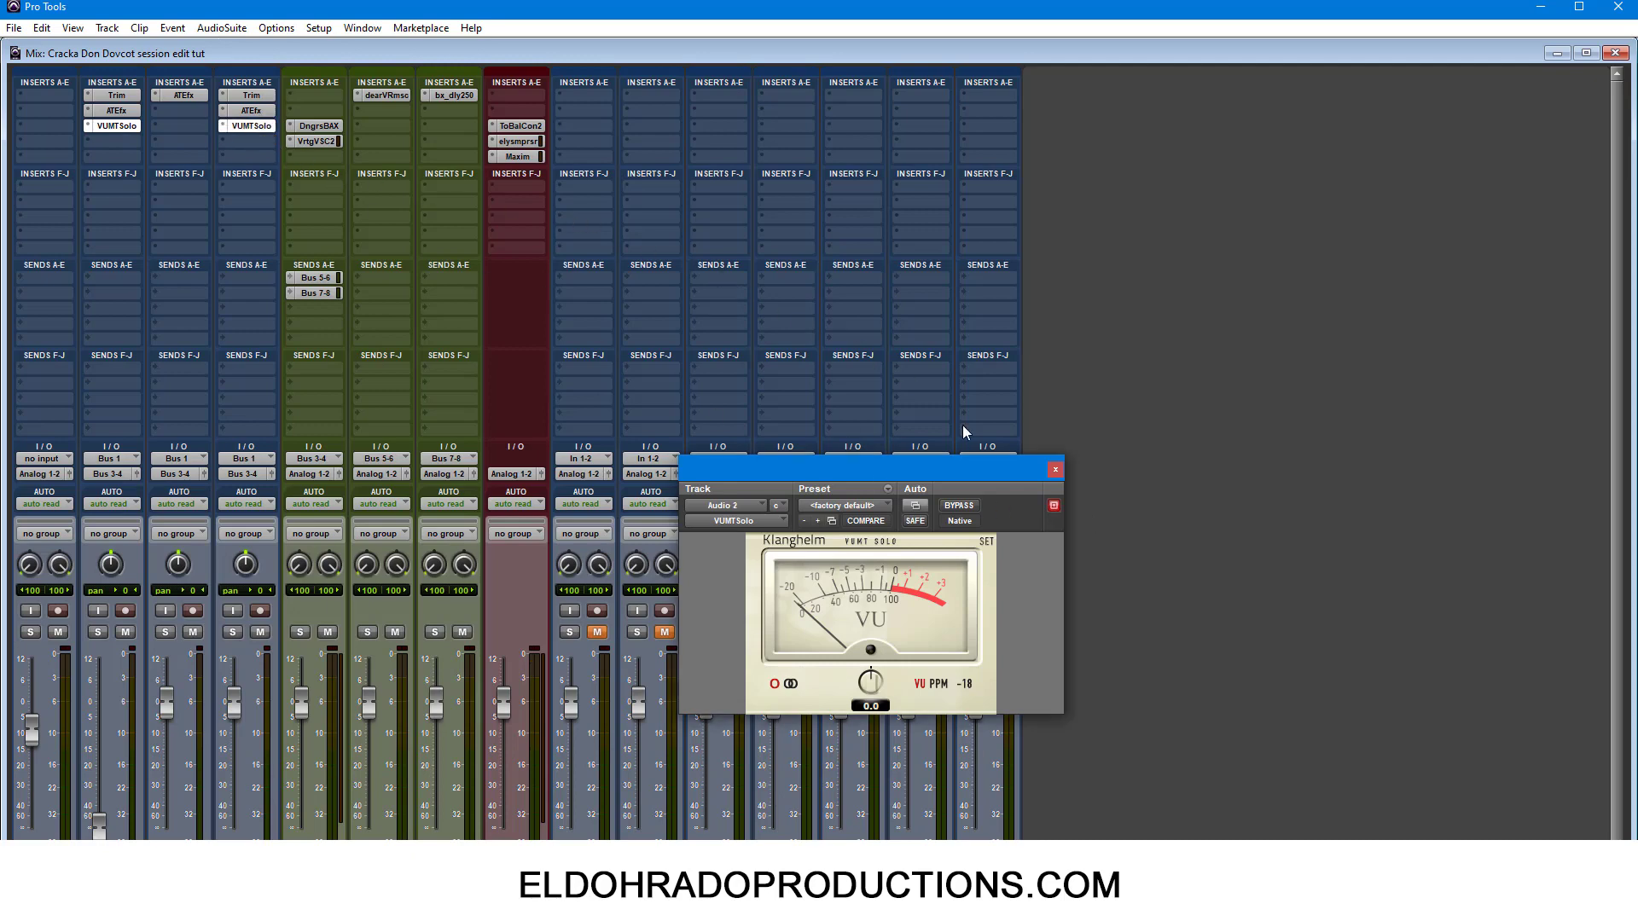
{"action": "left_click_drag", "start_coordinate": [983, 469], "coordinate": [1332, 471]}
{"action": "left_click", "coordinate": [1402, 508]}
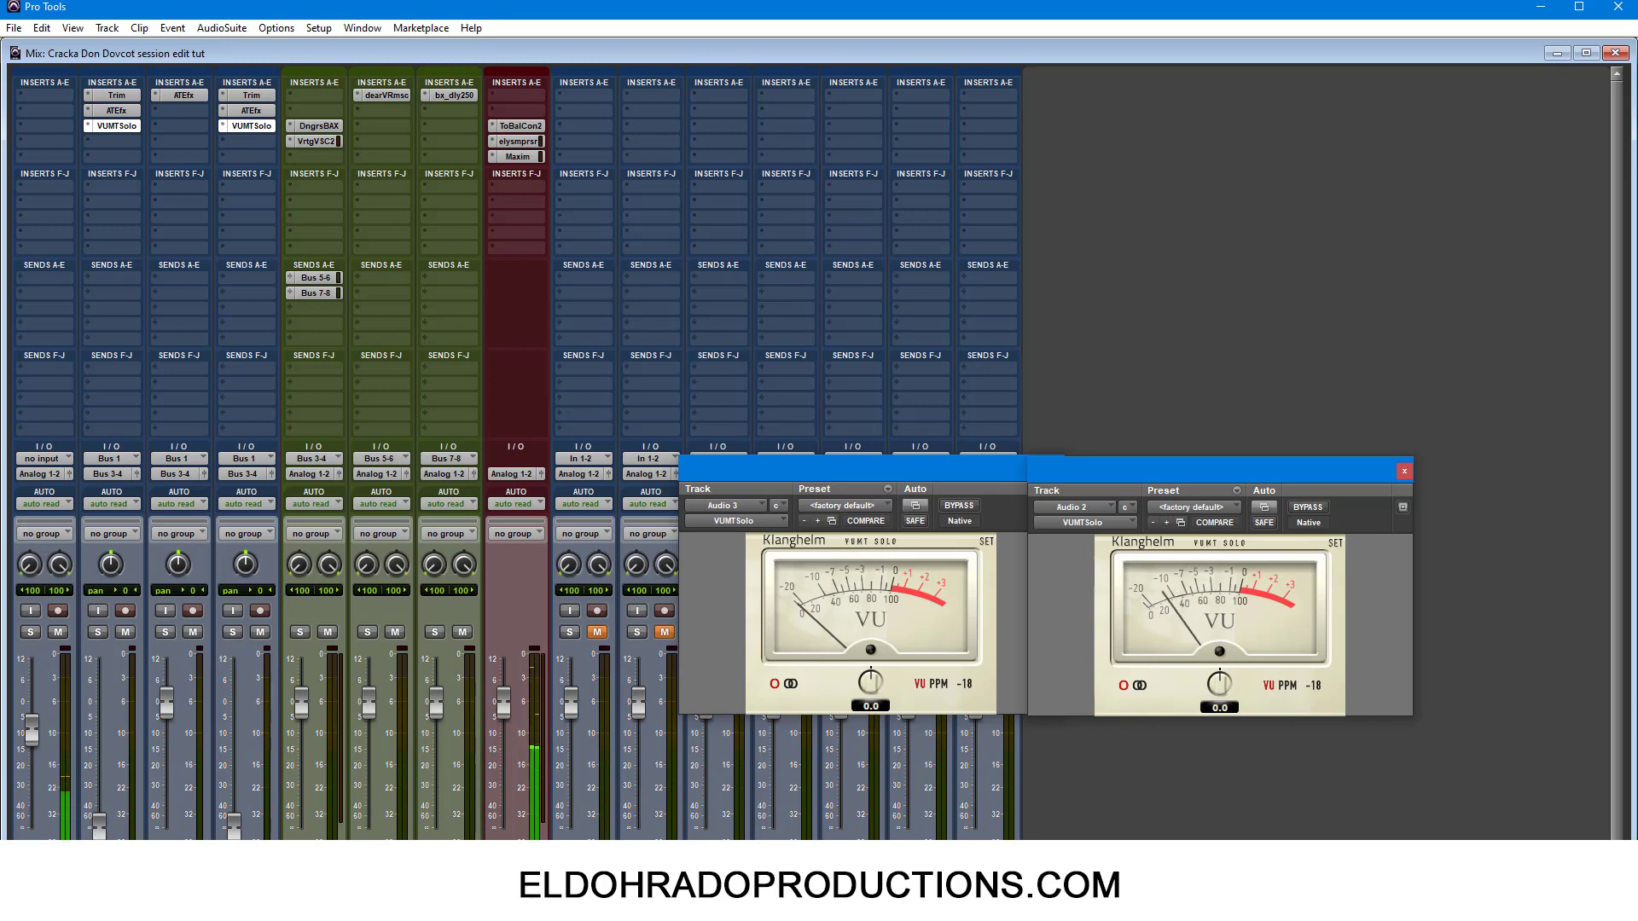
Reset the Audio 2 and Audio 3 faders to 0 dB, briefly lowering Audio 2 once more before its final reset
{"action": "left_click", "coordinate": [240, 830], "text": "alt"}
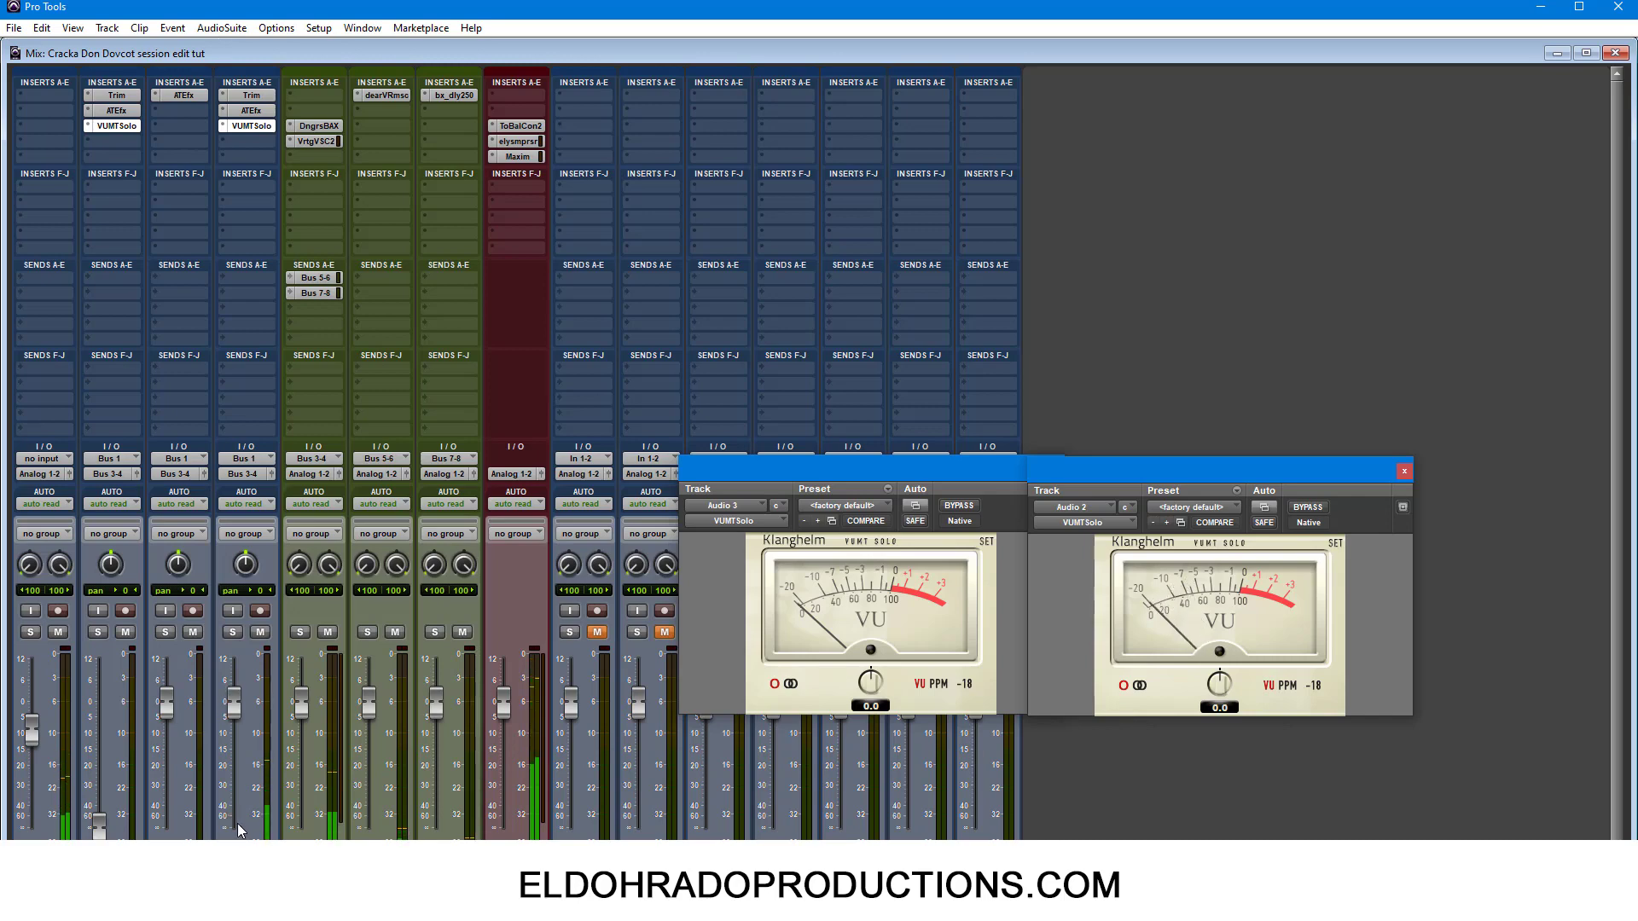
{"action": "left_click", "coordinate": [104, 828], "text": "alt"}
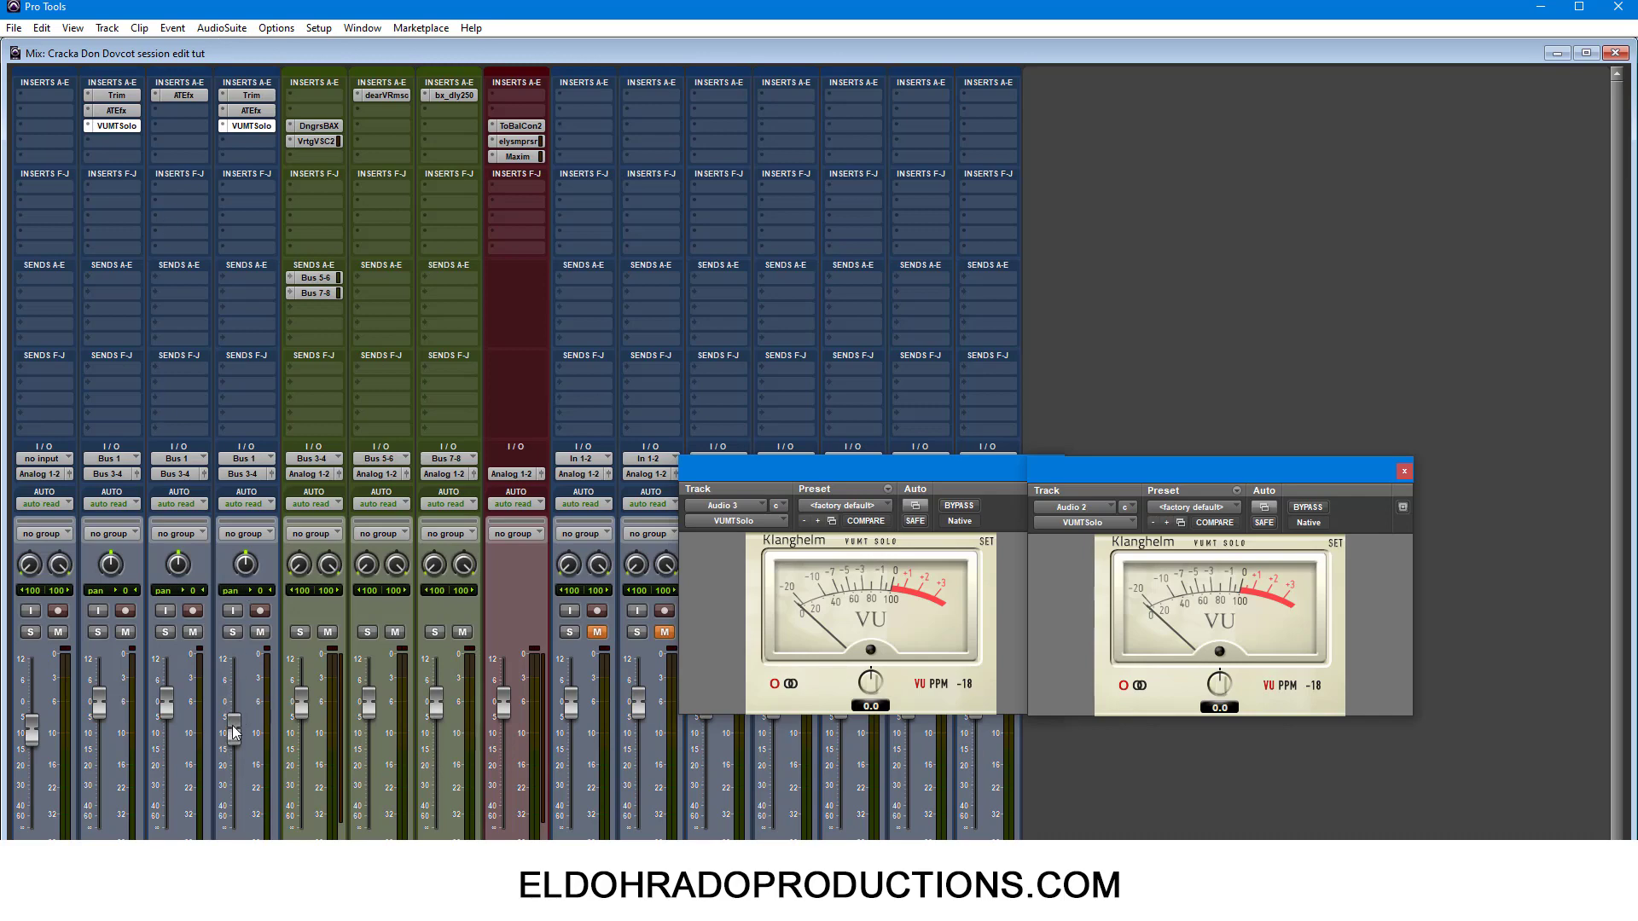
{"action": "left_click_drag", "start_coordinate": [232, 725], "coordinate": [228, 741]}
{"action": "left_click", "coordinate": [237, 739], "text": "alt"}
Remove the VUMTSolo inserts from Audio 2 and Audio 3 and close both plug-in windows
{"action": "left_click", "coordinate": [227, 132]}
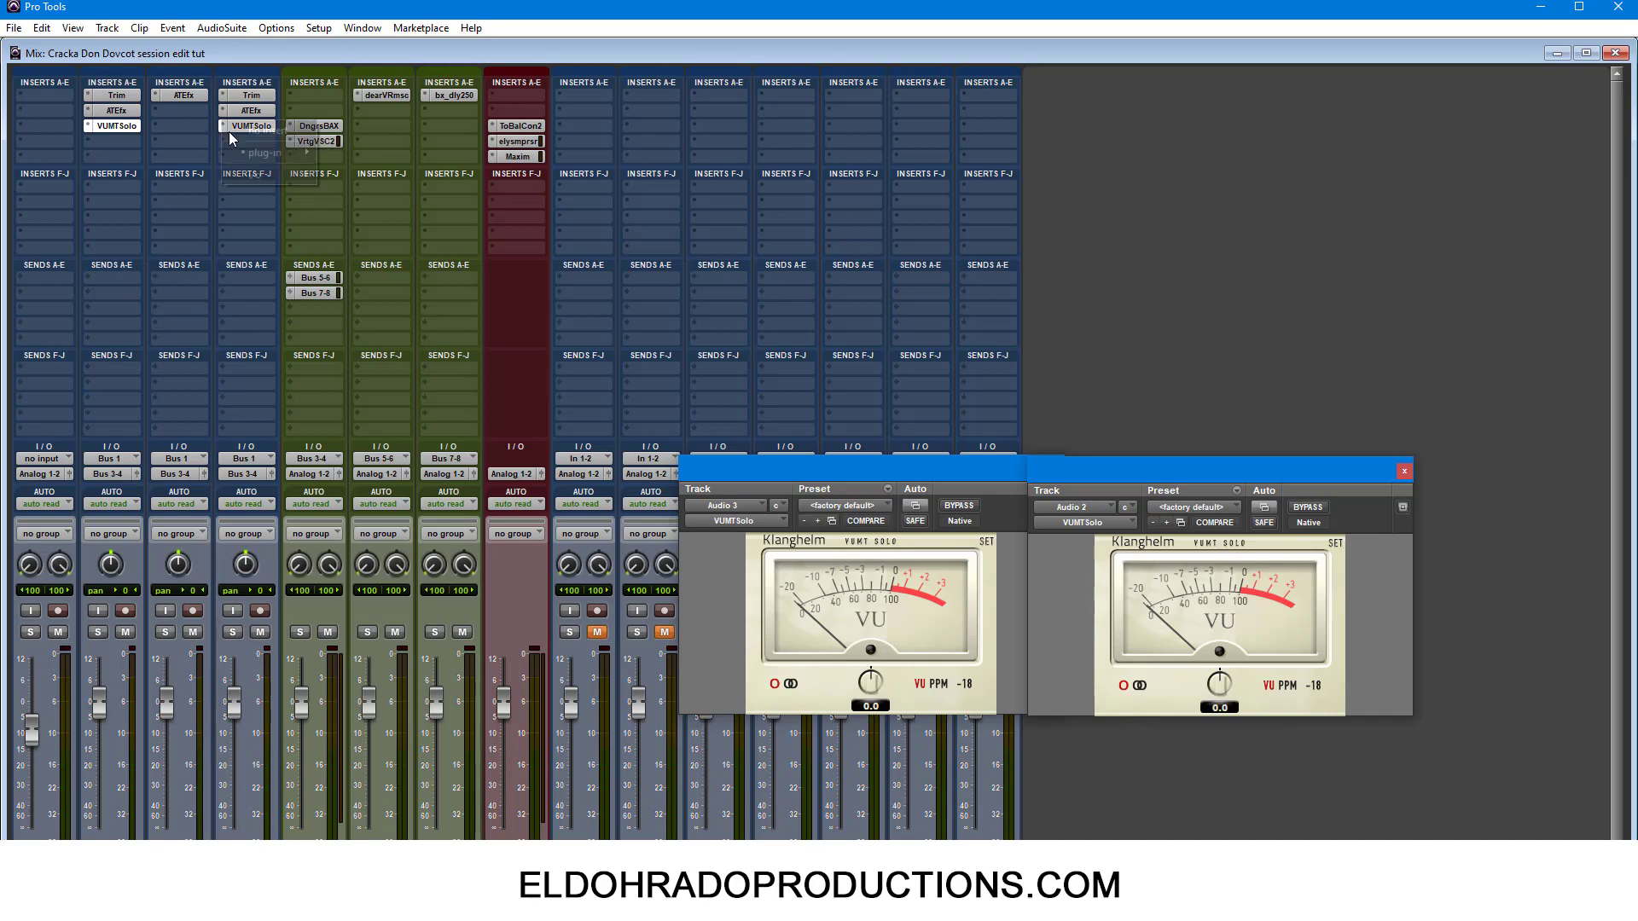
{"action": "left_click", "coordinate": [229, 131]}
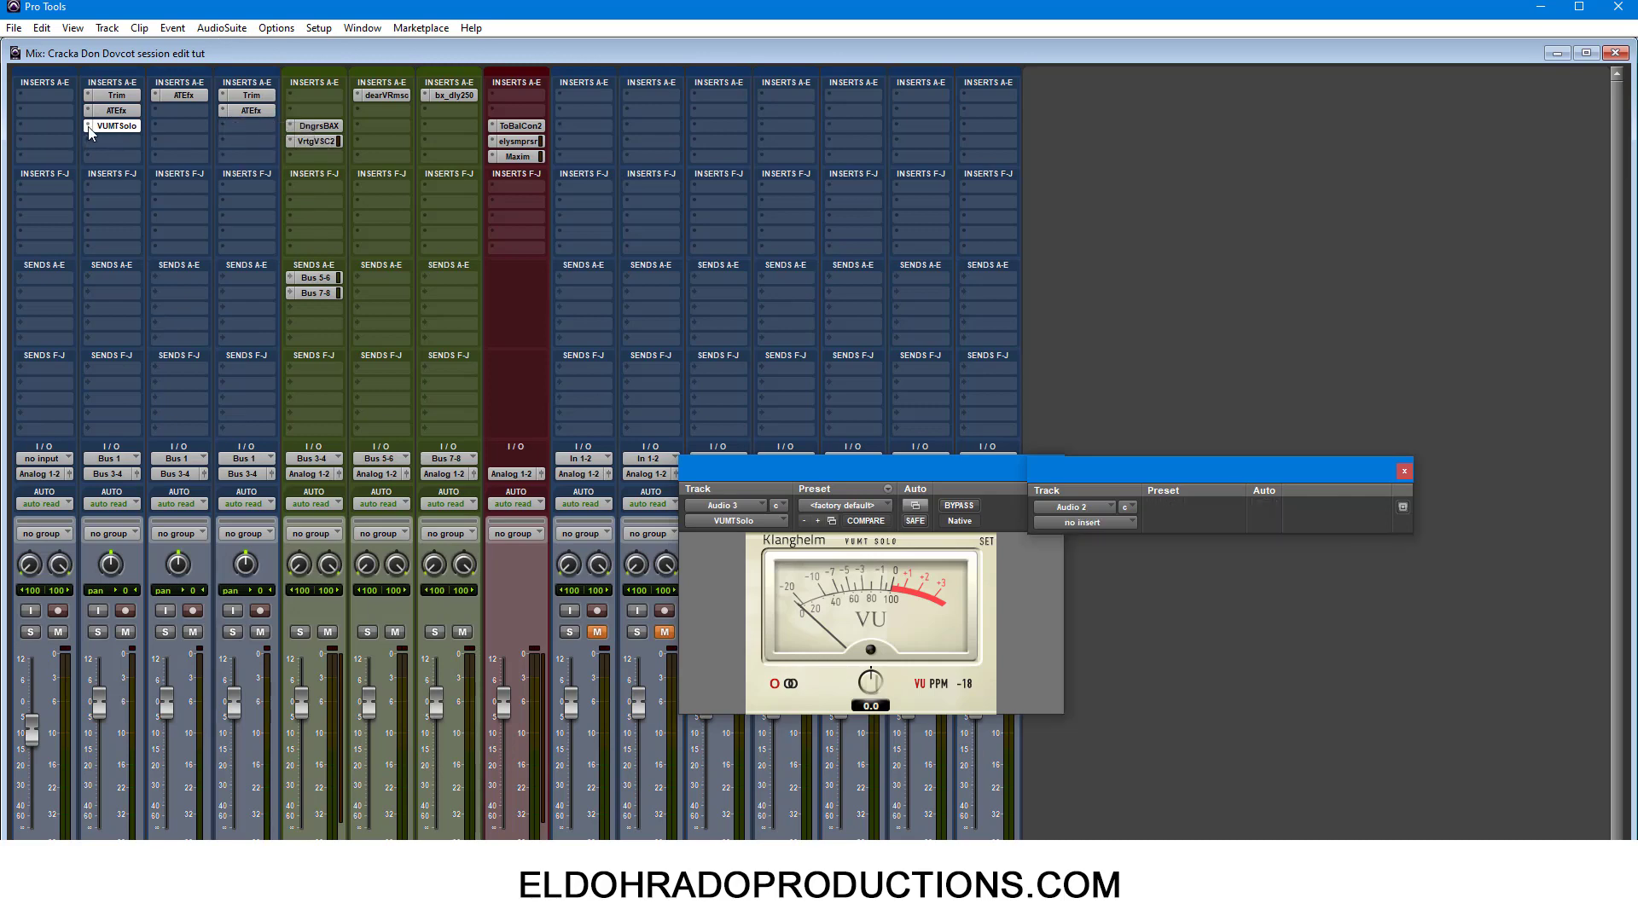
{"action": "left_click", "coordinate": [90, 132]}
{"action": "left_click", "coordinate": [119, 127]}
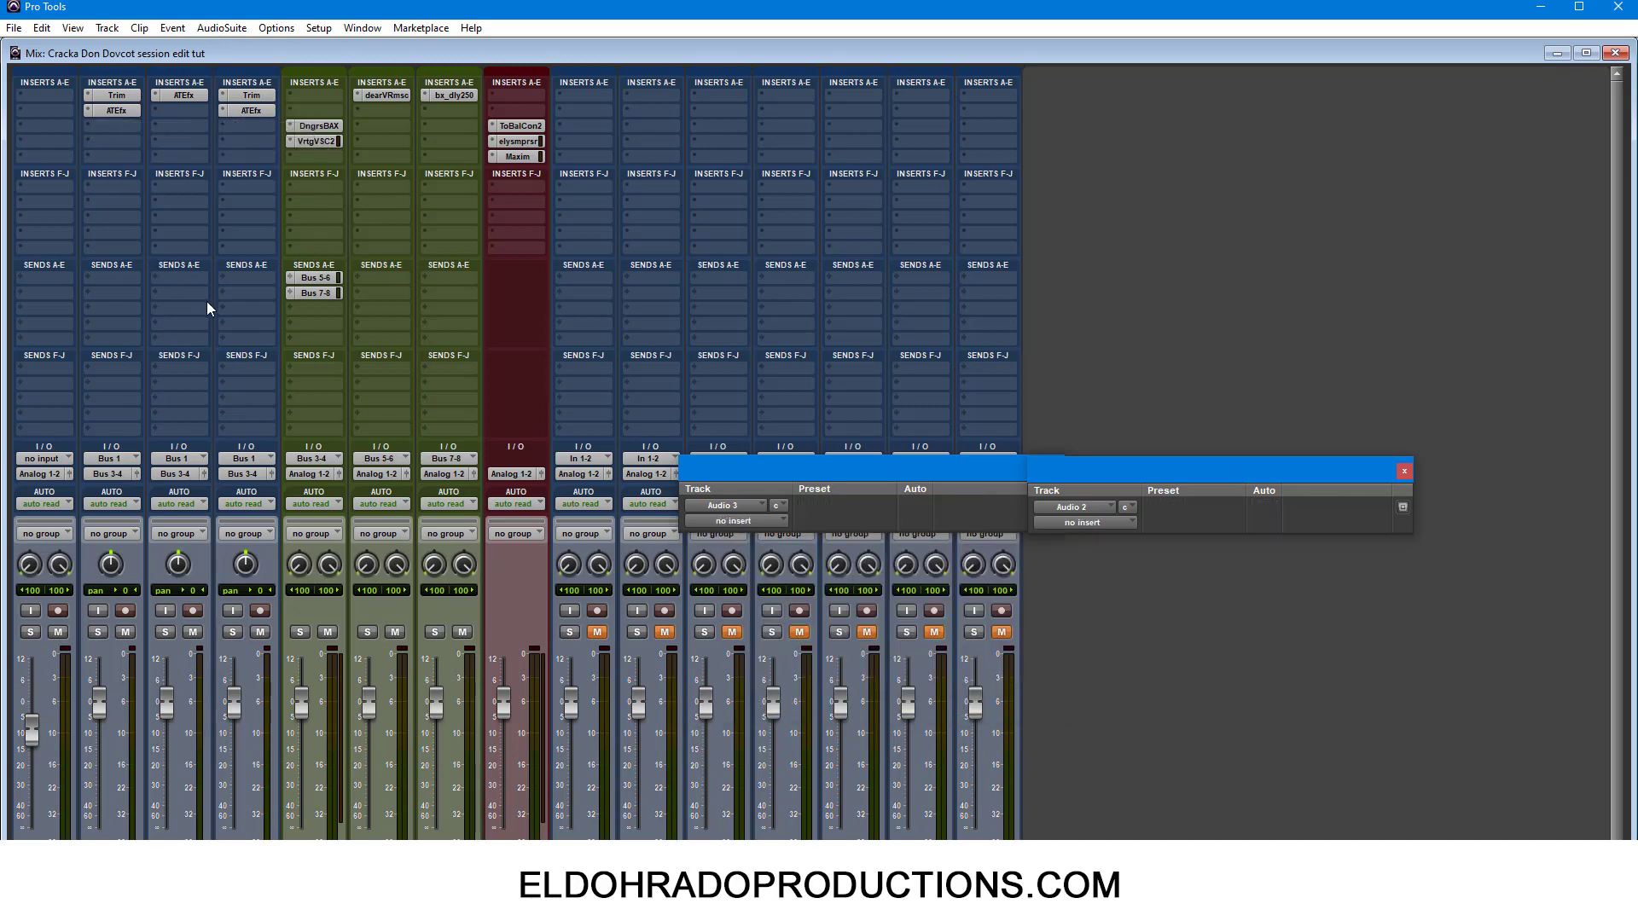
{"action": "left_click", "coordinate": [1404, 472]}
{"action": "left_click", "coordinate": [1058, 473]}
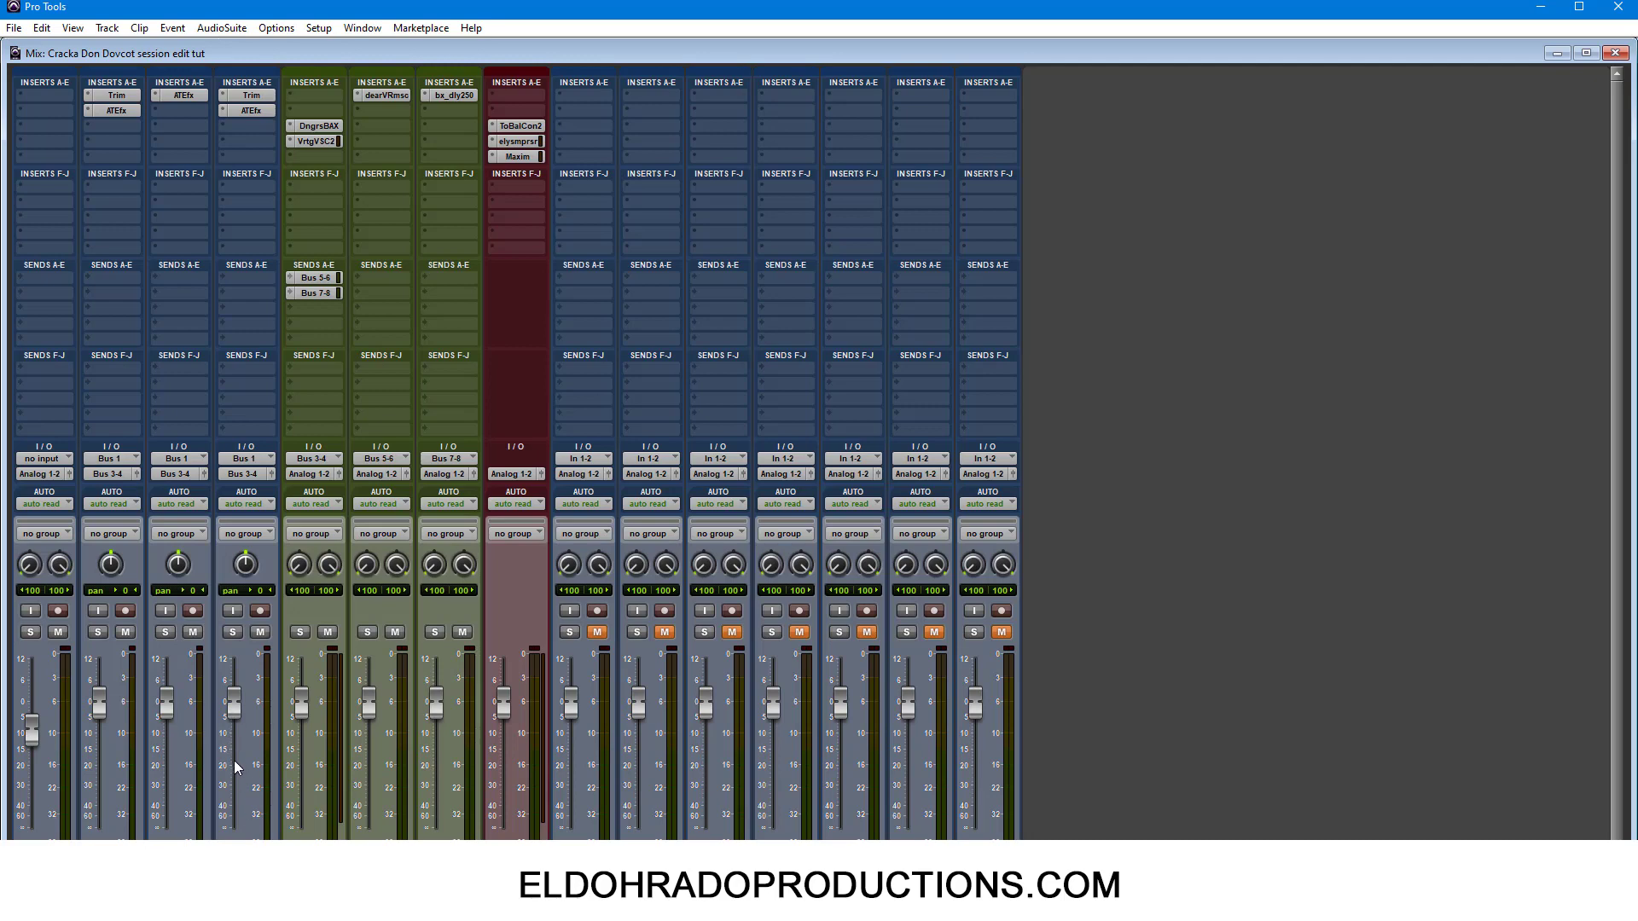
Lower the Audio 2 fader as a demonstration and return it to 0 dB
{"action": "left_click_drag", "start_coordinate": [235, 717], "coordinate": [238, 786]}
{"action": "left_click", "coordinate": [237, 786], "text": "alt"}
In the Edit window, bypass the DngrsBAX and VrtgVSC2 inserts on Aux 1 and mute its Bus 5-6 and Bus 7-8 sends
{"action": "key", "text": "ctrl+equal"}
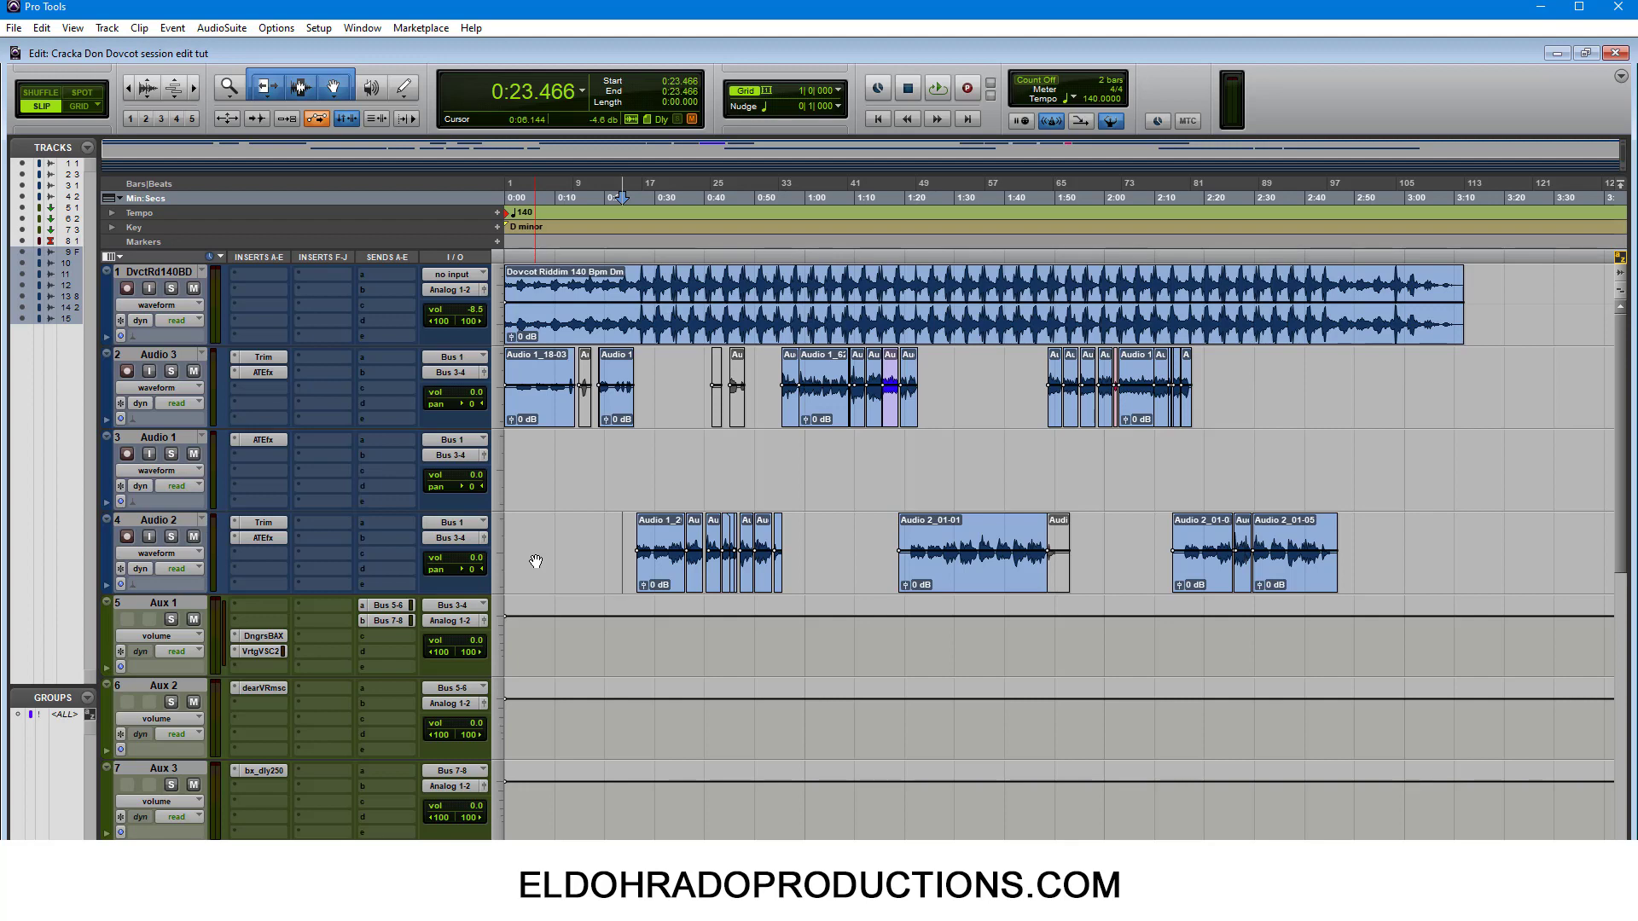
{"action": "scroll", "coordinate": [568, 540], "scroll_direction": "down", "scroll_amount": 2}
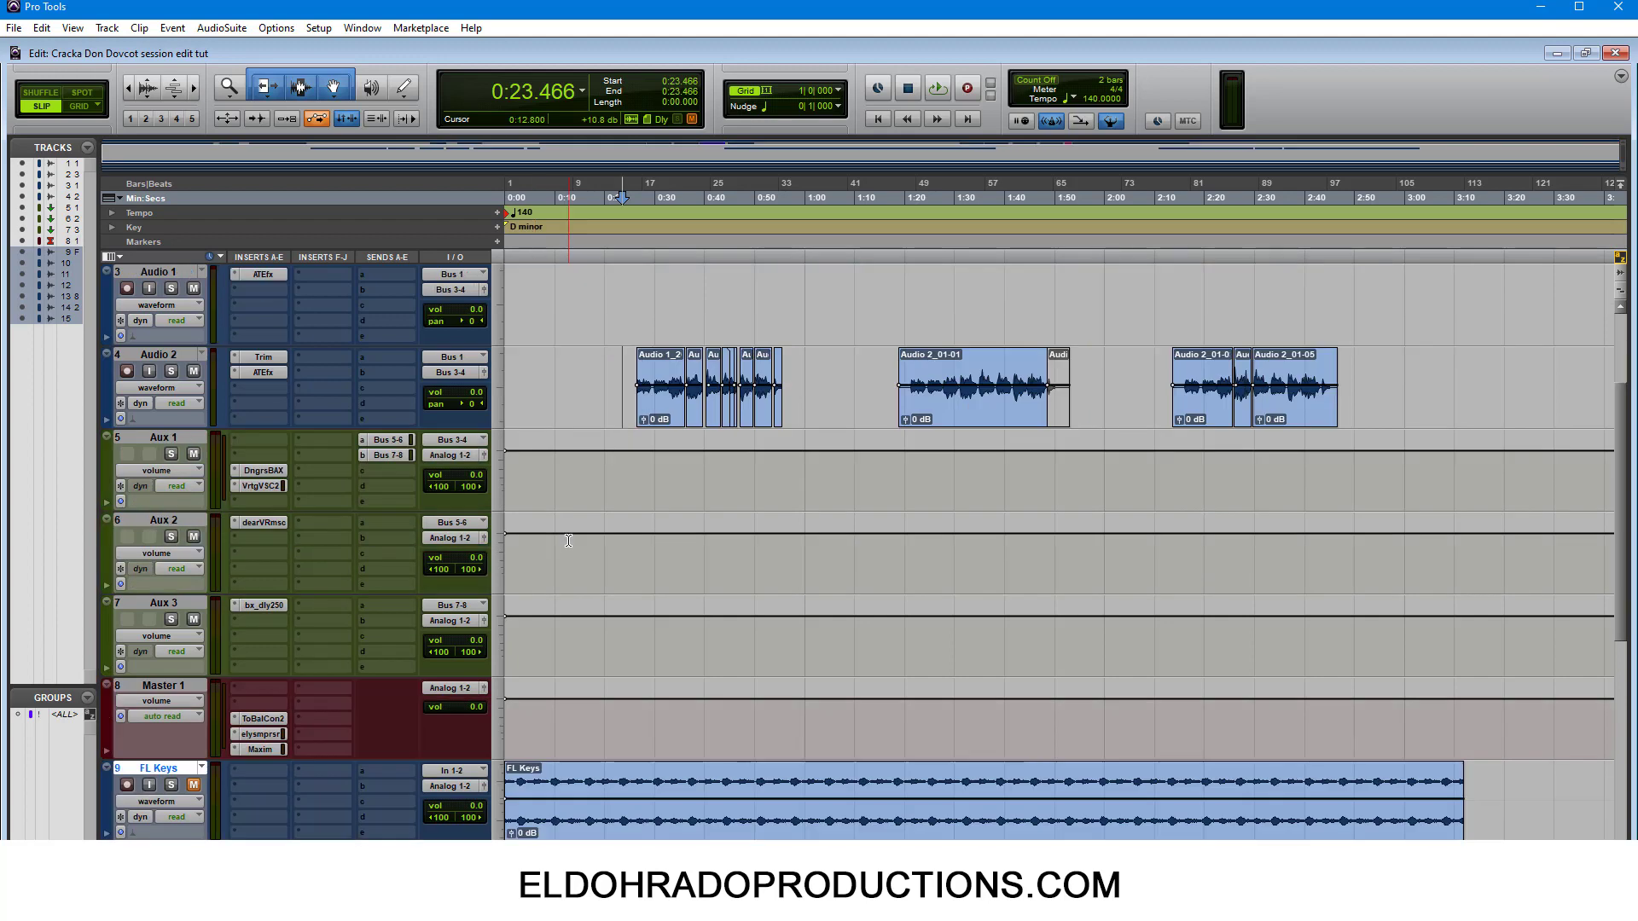
{"action": "left_click", "coordinate": [233, 469]}
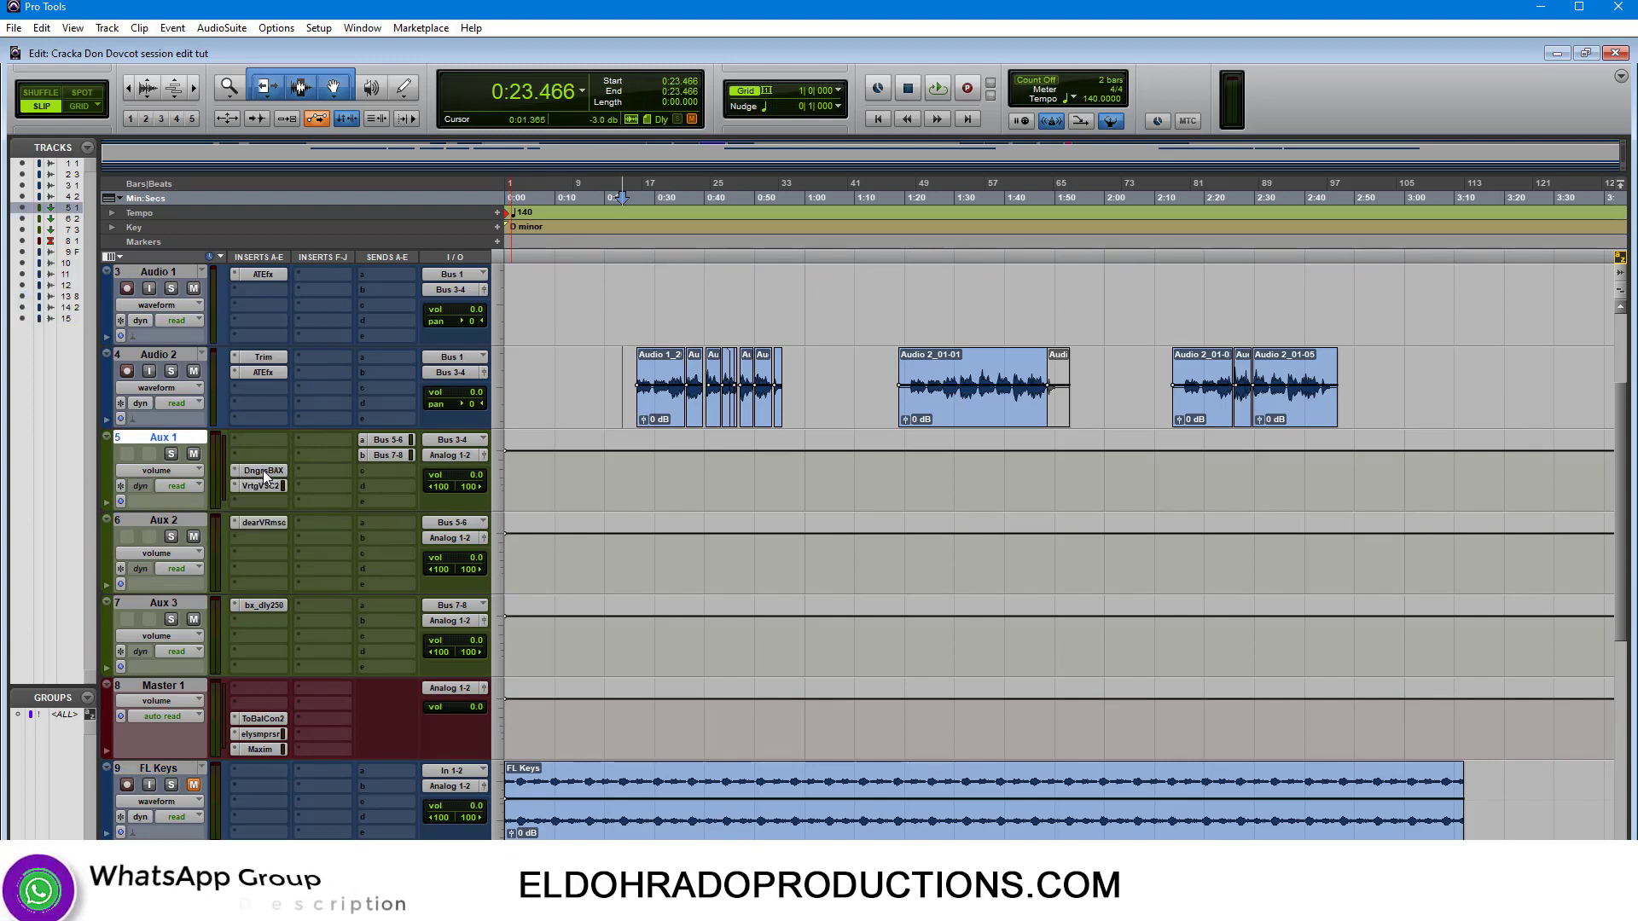
{"action": "left_click", "coordinate": [263, 470], "text": "ctrl"}
{"action": "left_click", "coordinate": [264, 486], "text": "ctrl"}
{"action": "left_click", "coordinate": [401, 439], "text": "ctrl"}
{"action": "left_click", "coordinate": [396, 454], "text": "ctrl"}
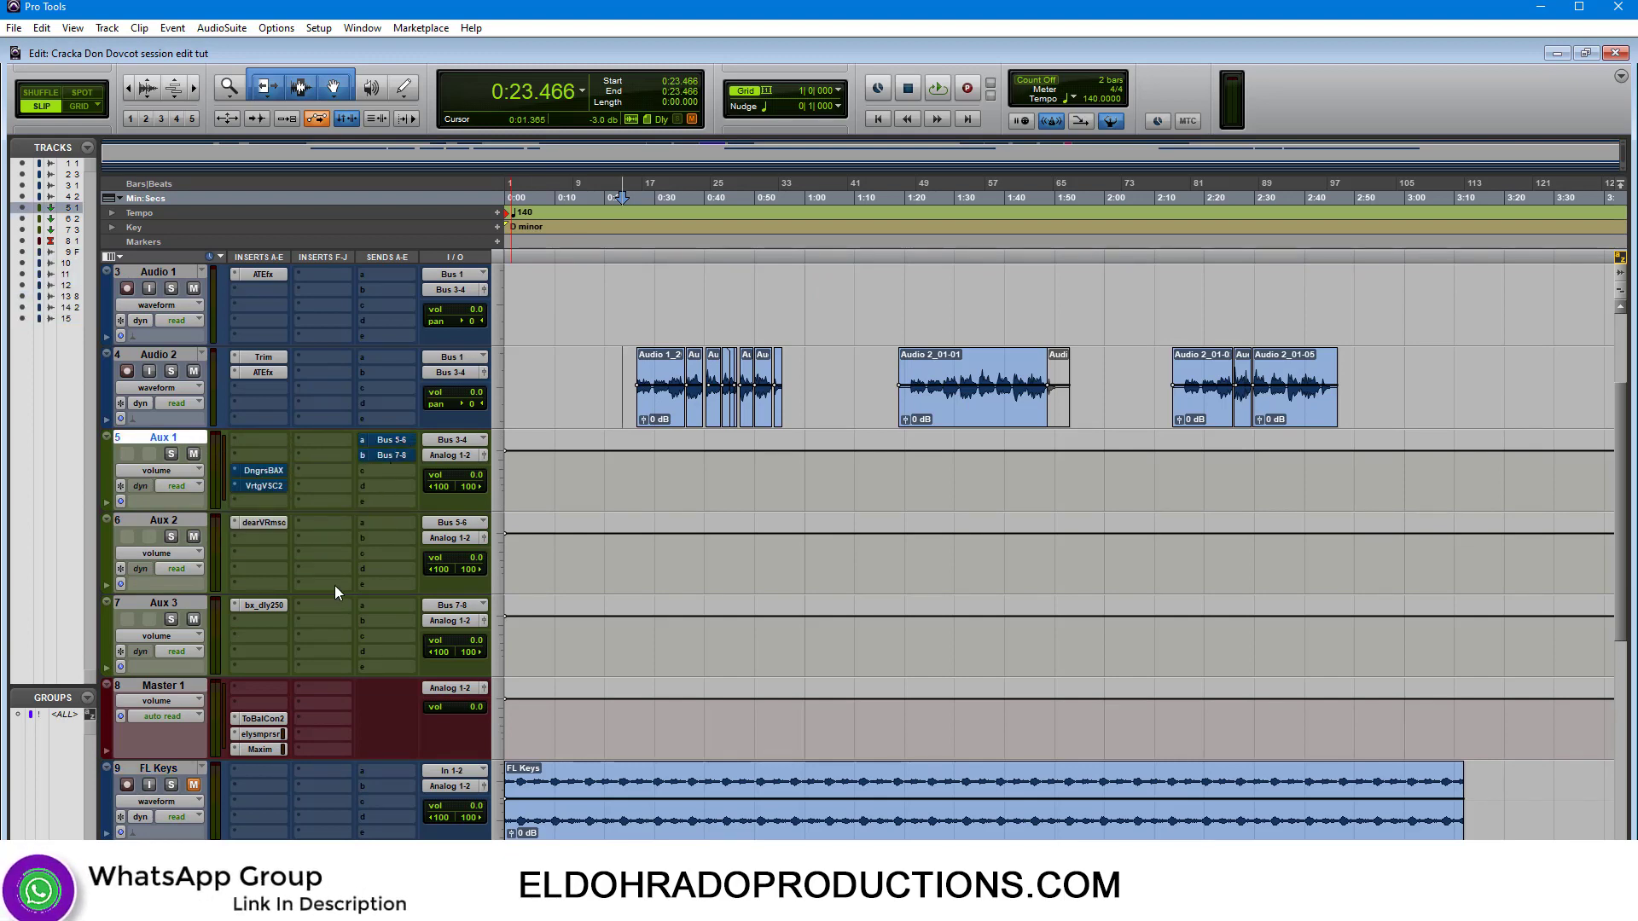
Remove the elysmprsr and Maxim inserts from Master 1 and move ToBalCon2 to the last insert slot
{"action": "left_click", "coordinate": [235, 736]}
{"action": "left_click", "coordinate": [241, 739]}
{"action": "left_click", "coordinate": [234, 752]}
{"action": "left_click", "coordinate": [240, 750]}
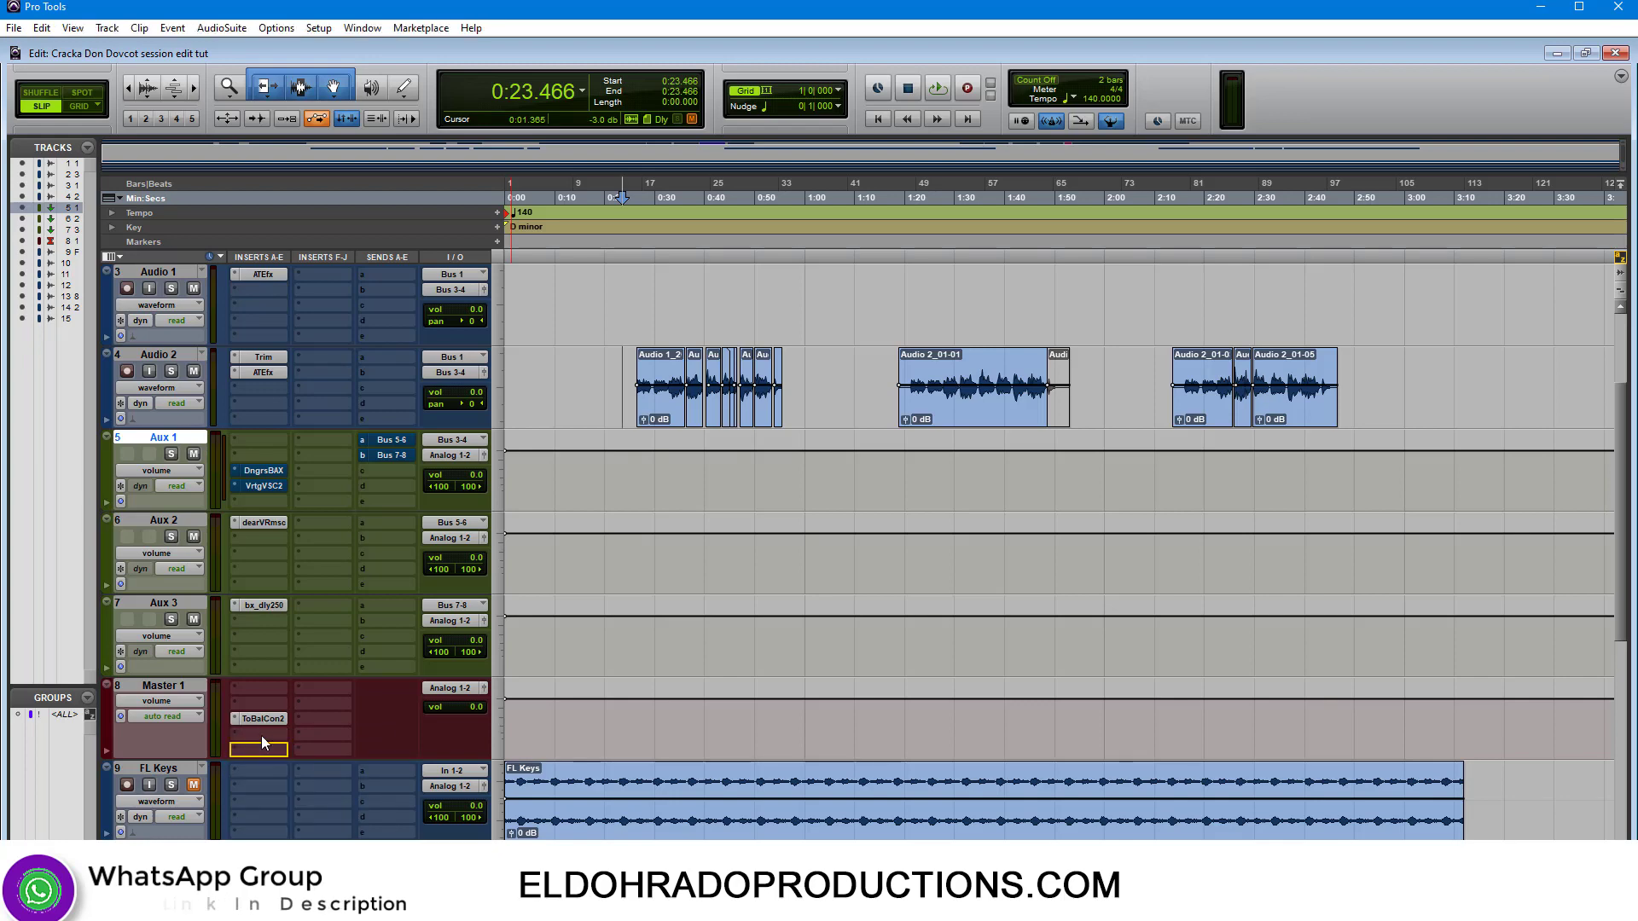
{"action": "left_click", "coordinate": [263, 744]}
Insert Klanghelm's VUMTDuo and, below it, Waves' VU Meter (stereo) as multichannel plug-ins on Master 1, above ToBalCon2
{"action": "mouse_move", "coordinate": [290, 747]}
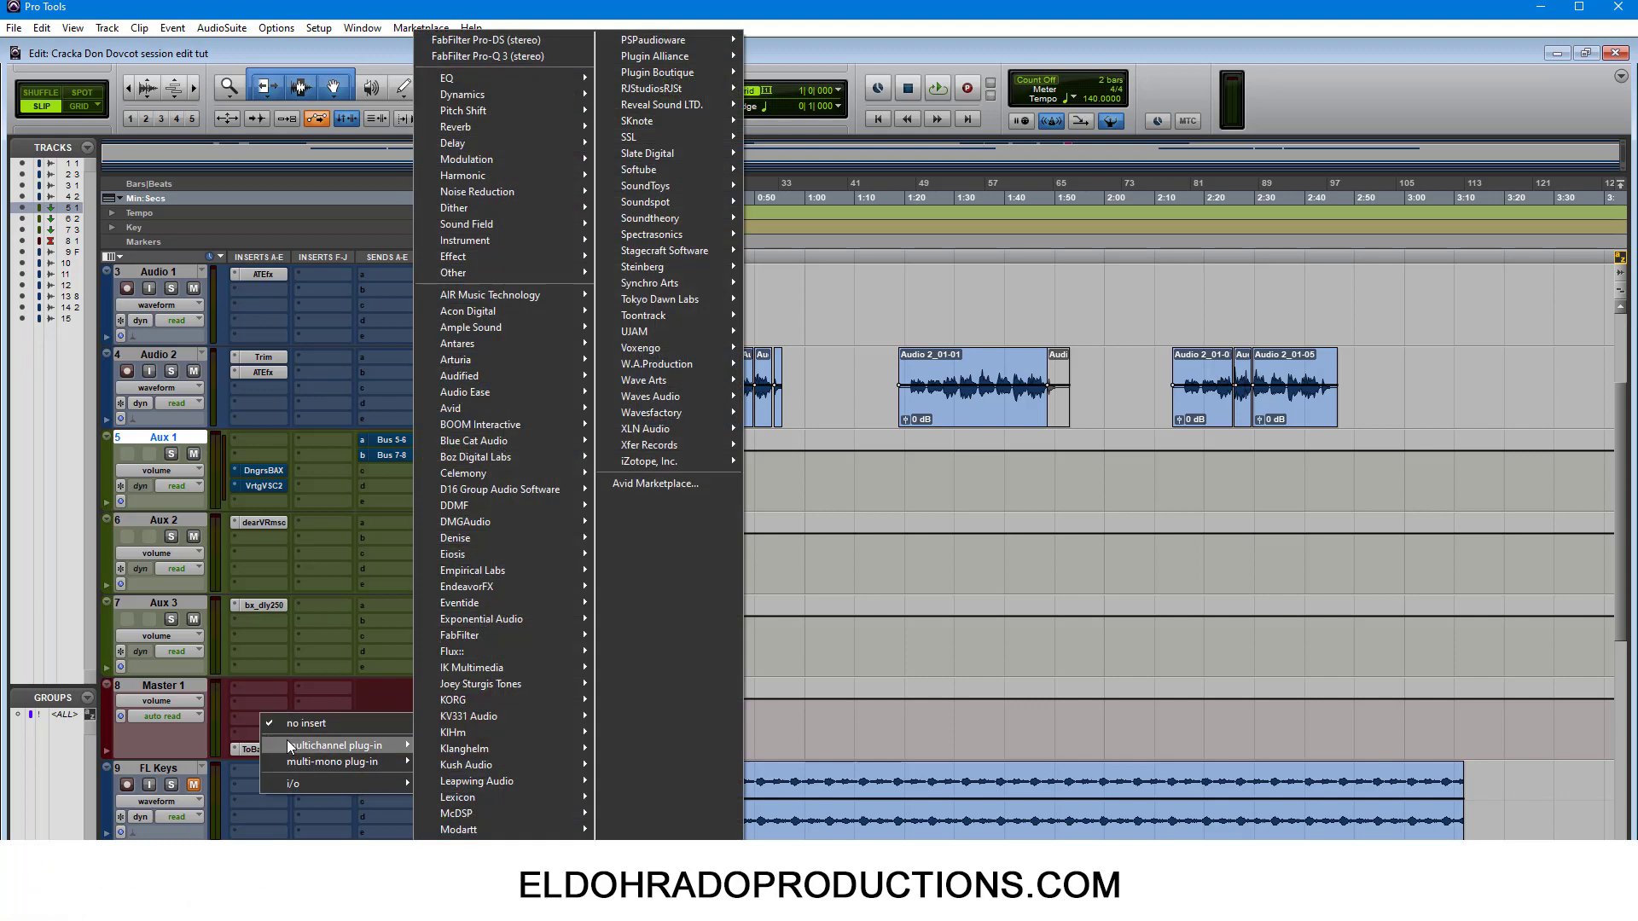
{"action": "mouse_move", "coordinate": [538, 736]}
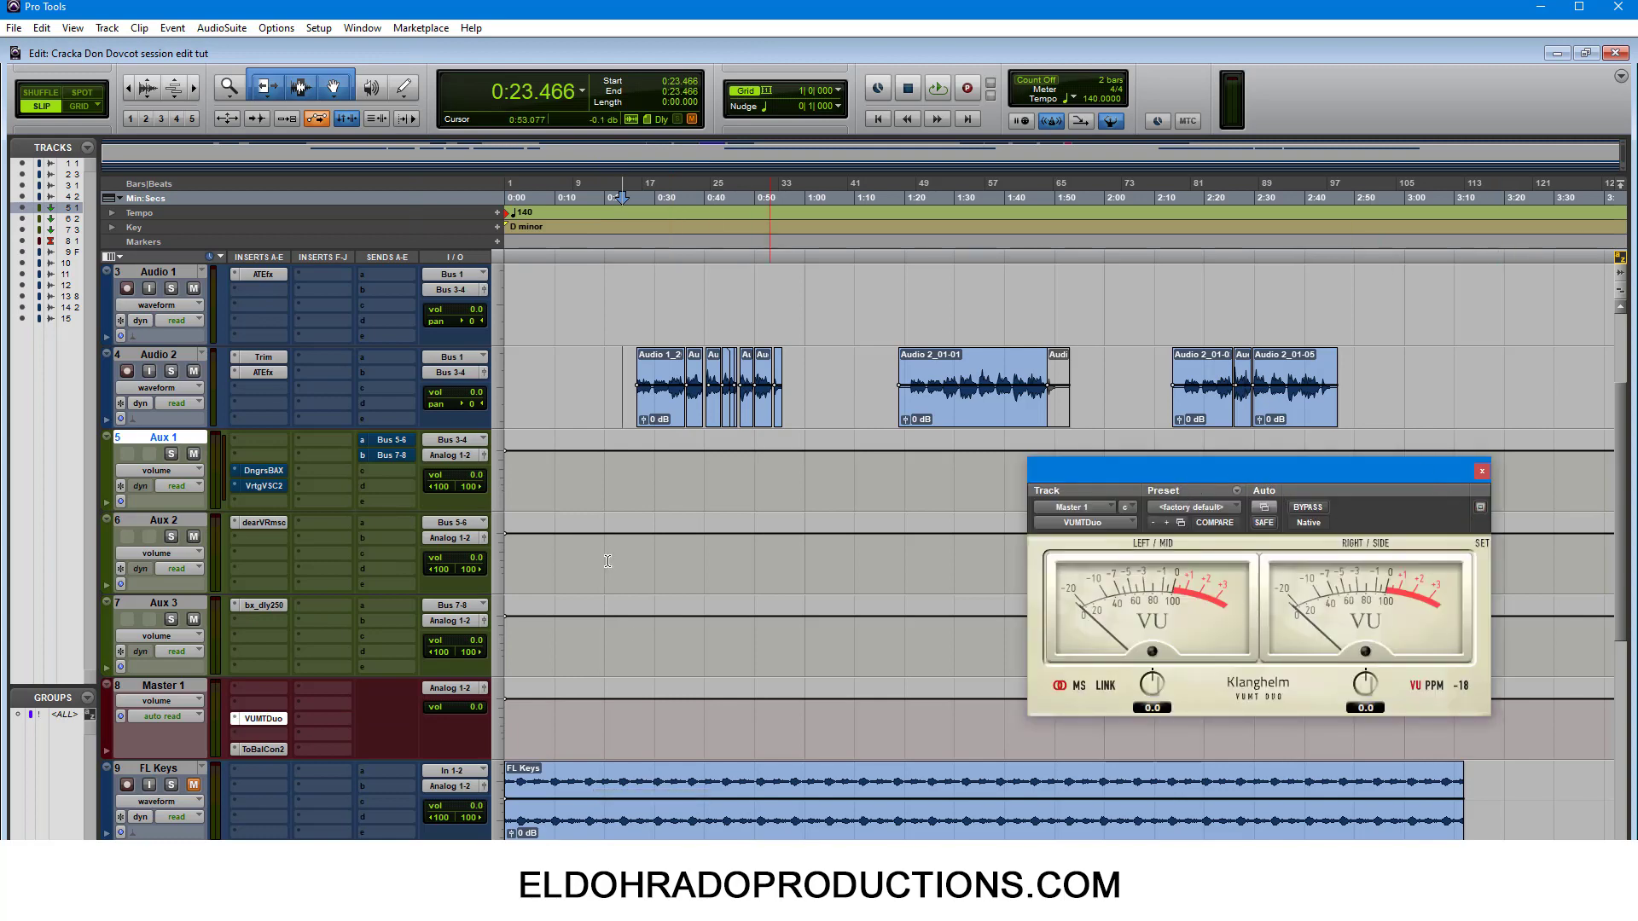
{"action": "left_click", "coordinate": [248, 739]}
{"action": "mouse_move", "coordinate": [304, 760]}
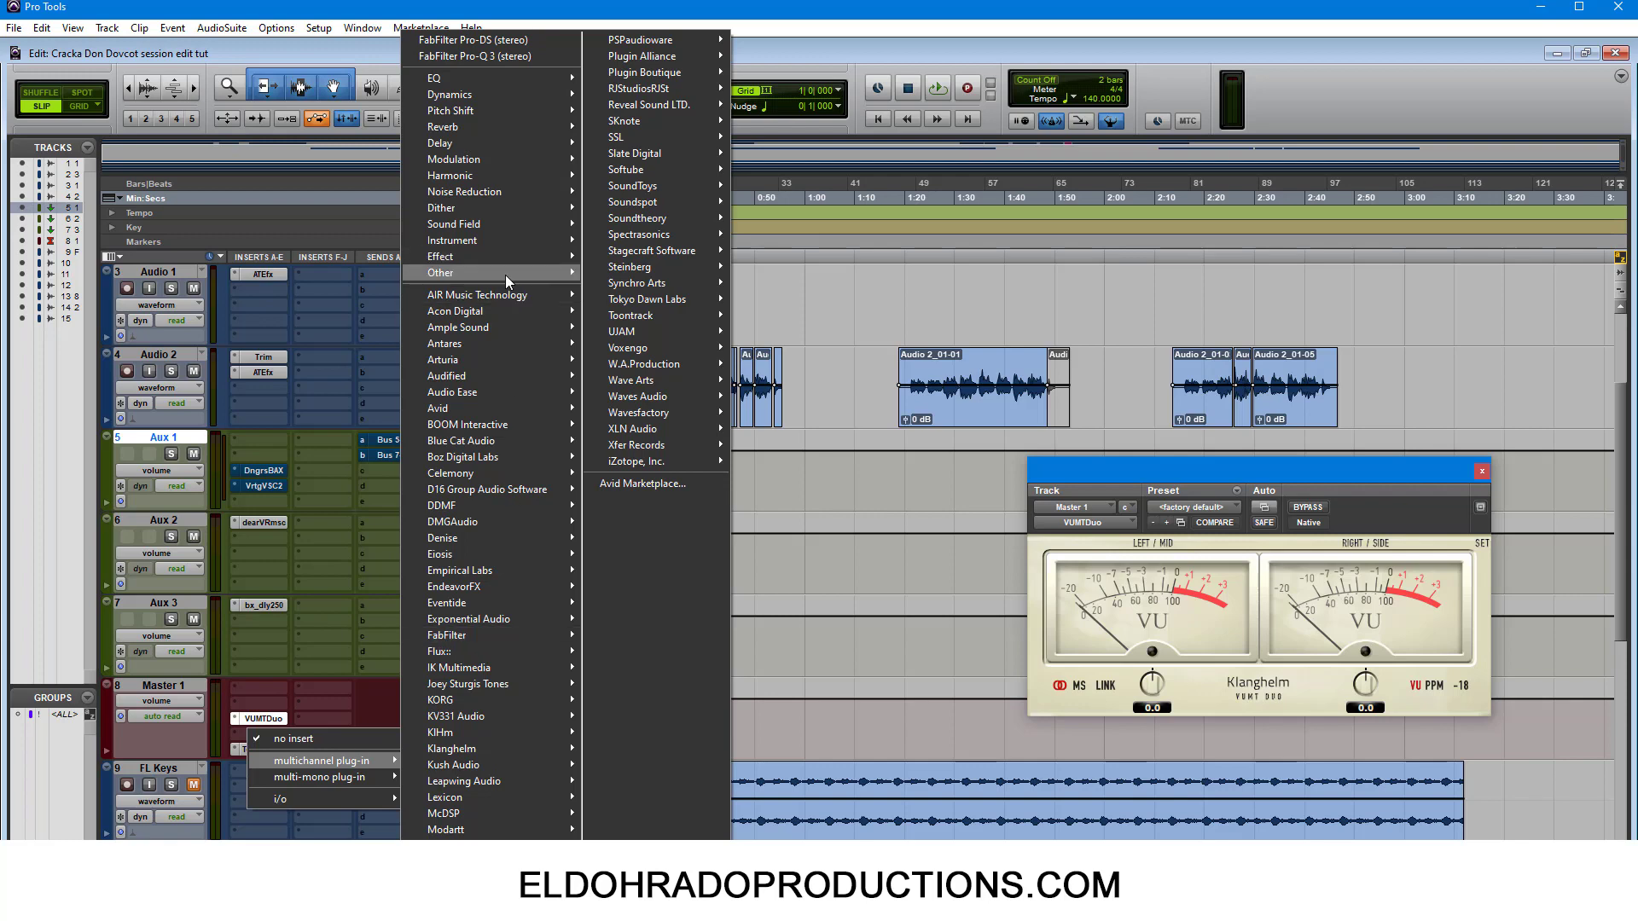
{"action": "mouse_move", "coordinate": [505, 275]}
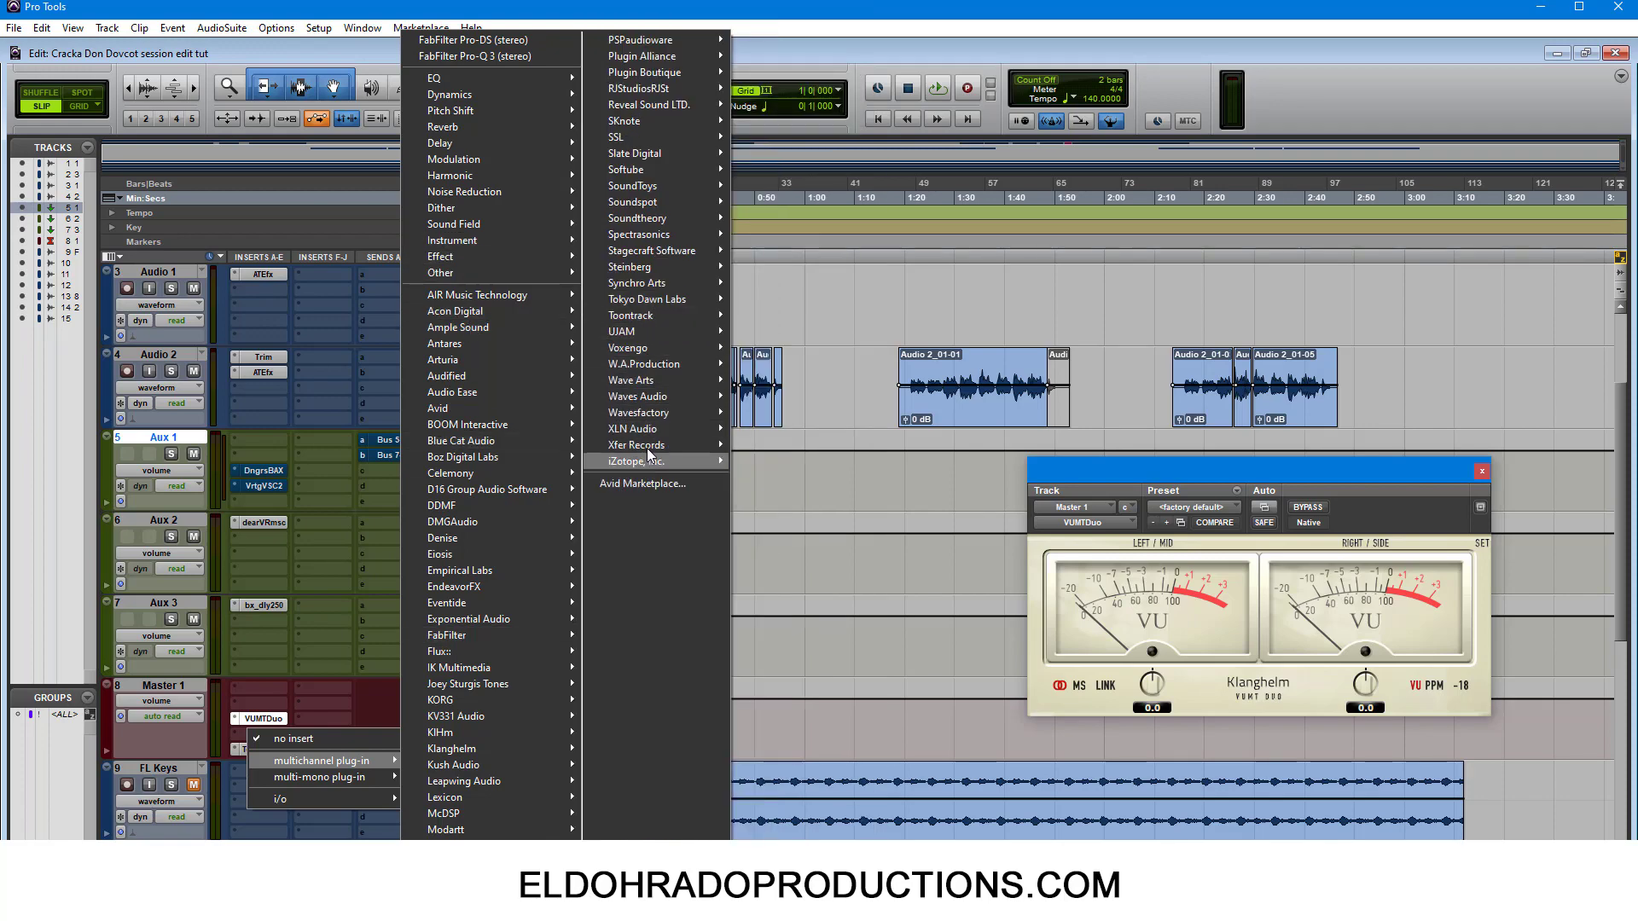
{"action": "mouse_move", "coordinate": [657, 397]}
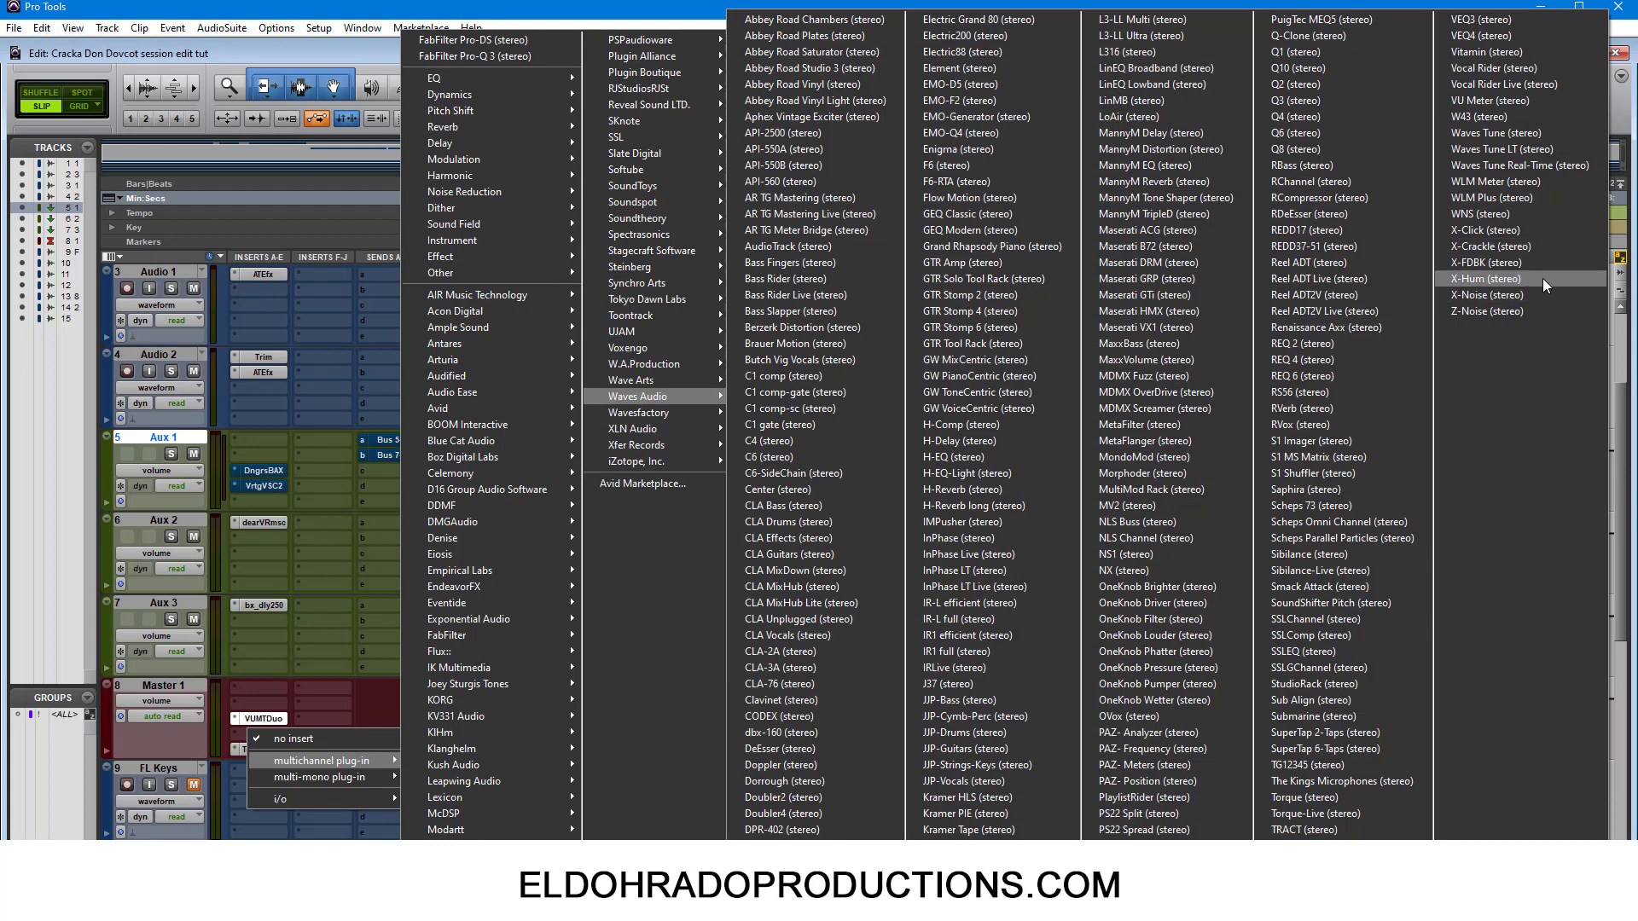
{"action": "left_click", "coordinate": [1508, 103]}
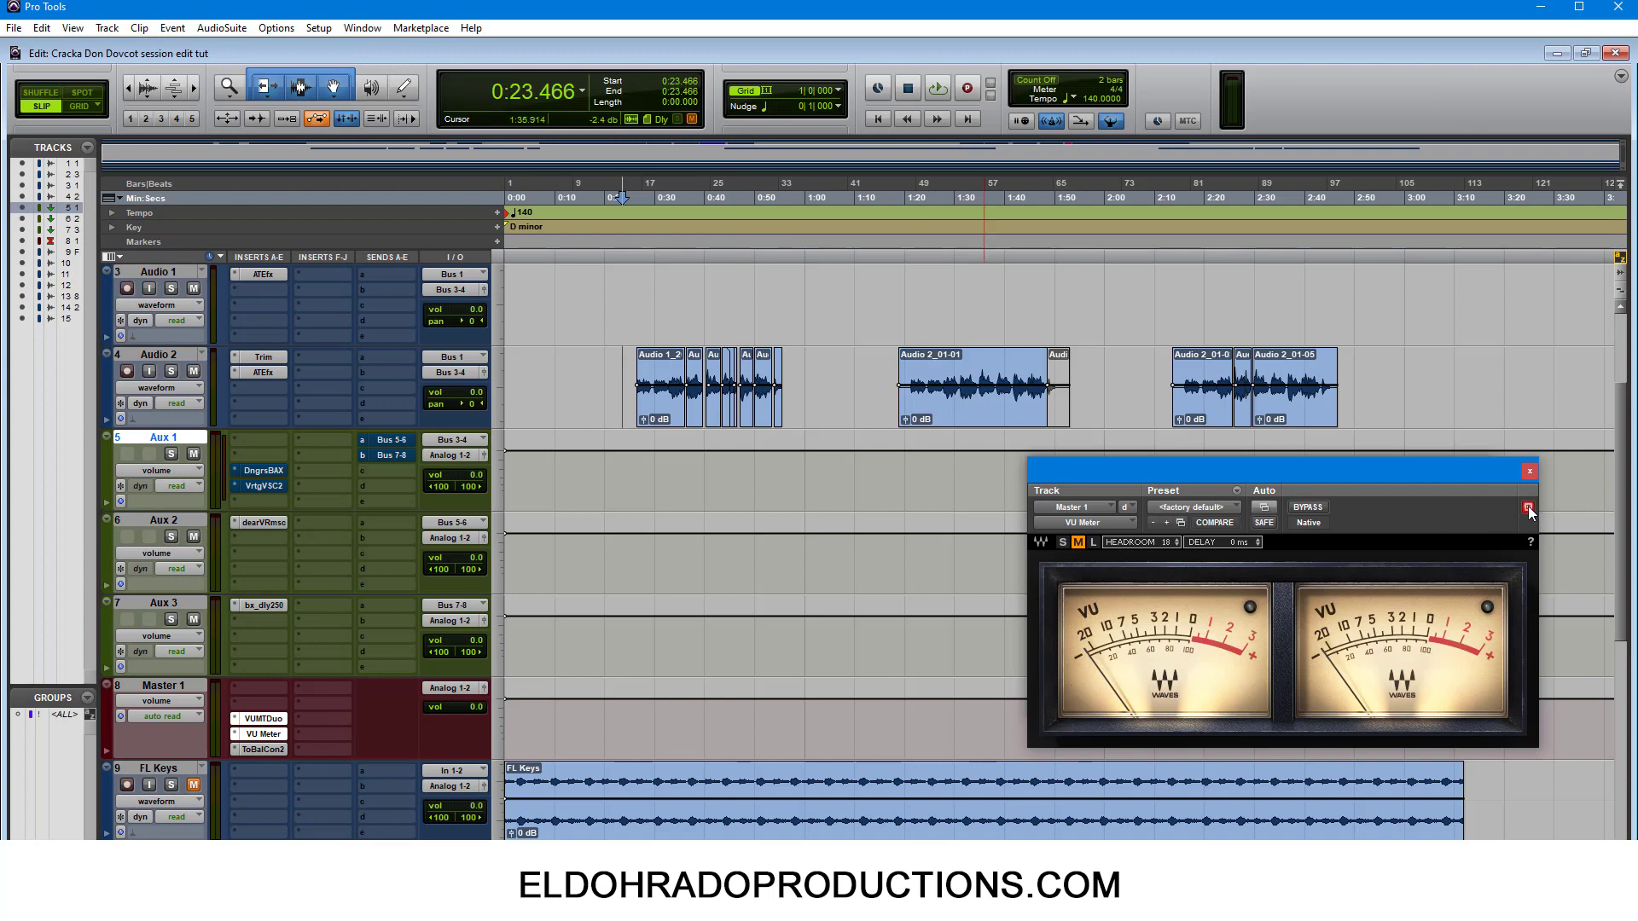
Arrange the VU Meter and VUMTDuo windows side by side above the tracks so the audio clips stay visible
{"action": "left_click_drag", "start_coordinate": [1464, 471], "coordinate": [1455, 145]}
{"action": "left_click_drag", "start_coordinate": [990, 428], "coordinate": [1016, 179]}
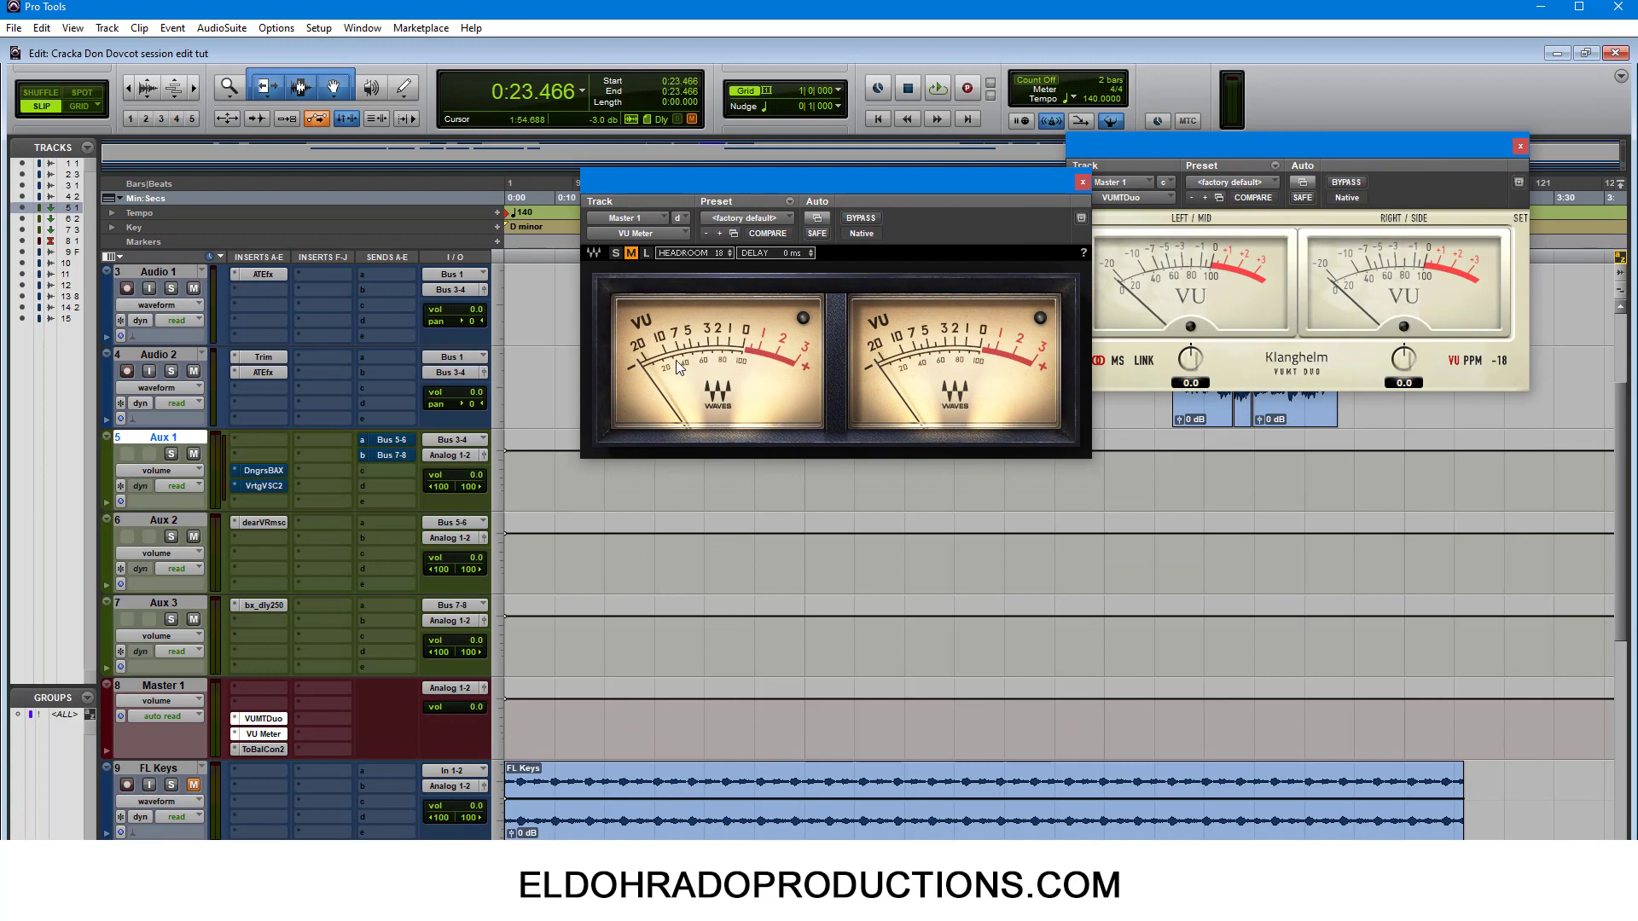
{"action": "left_click_drag", "start_coordinate": [898, 181], "coordinate": [832, 177]}
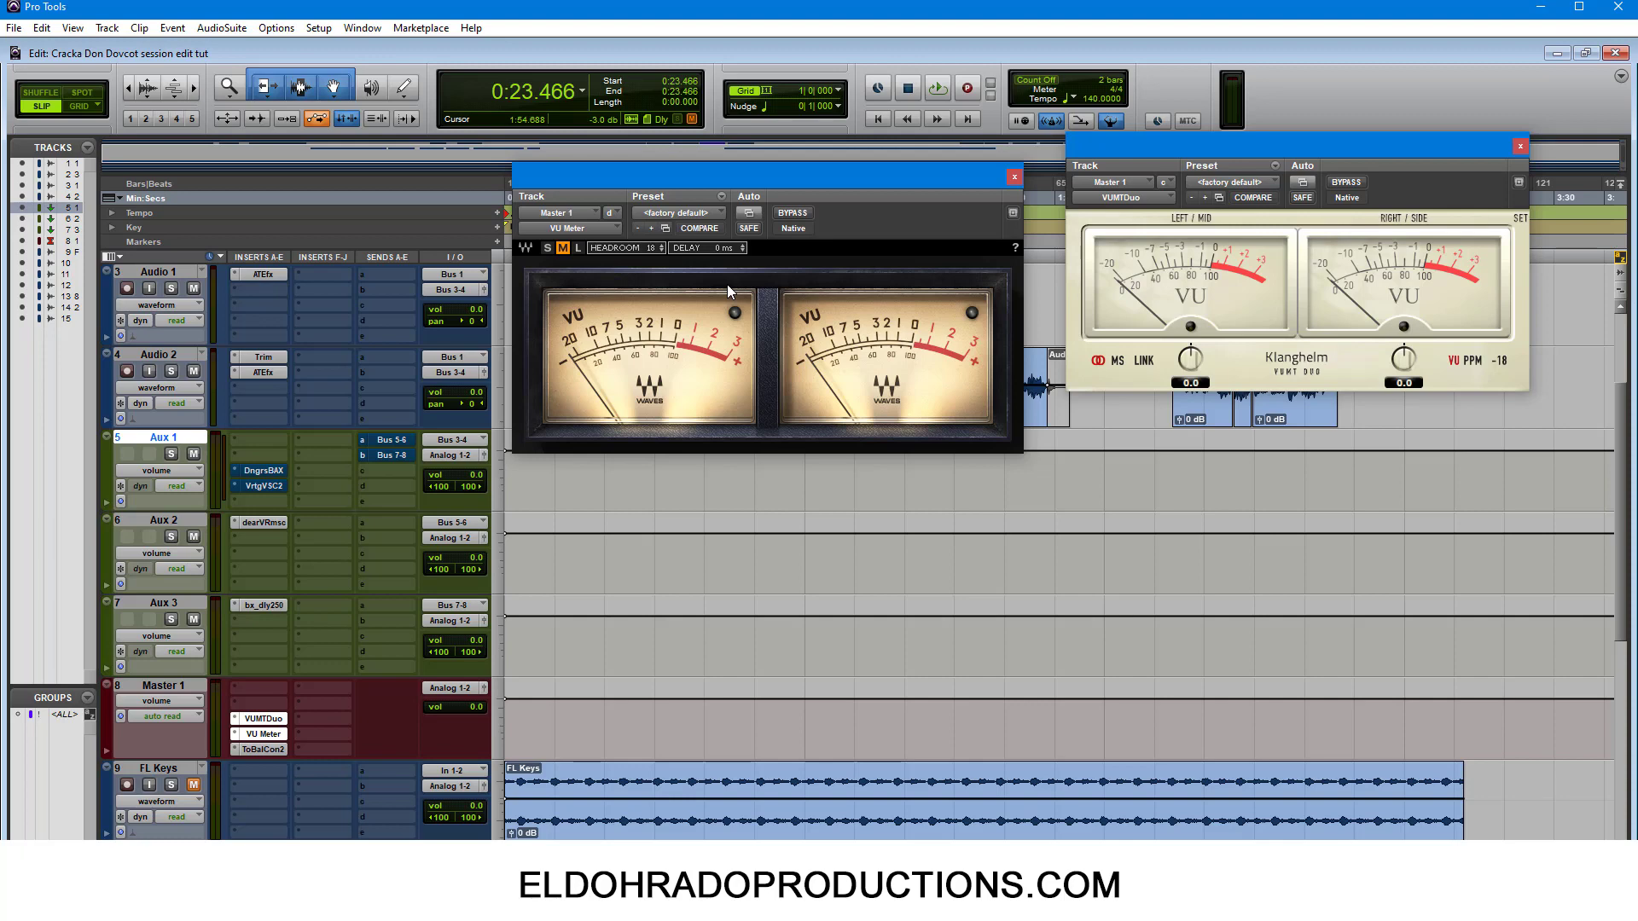
{"action": "scroll", "coordinate": [334, 718], "scroll_direction": "up", "scroll_amount": 2}
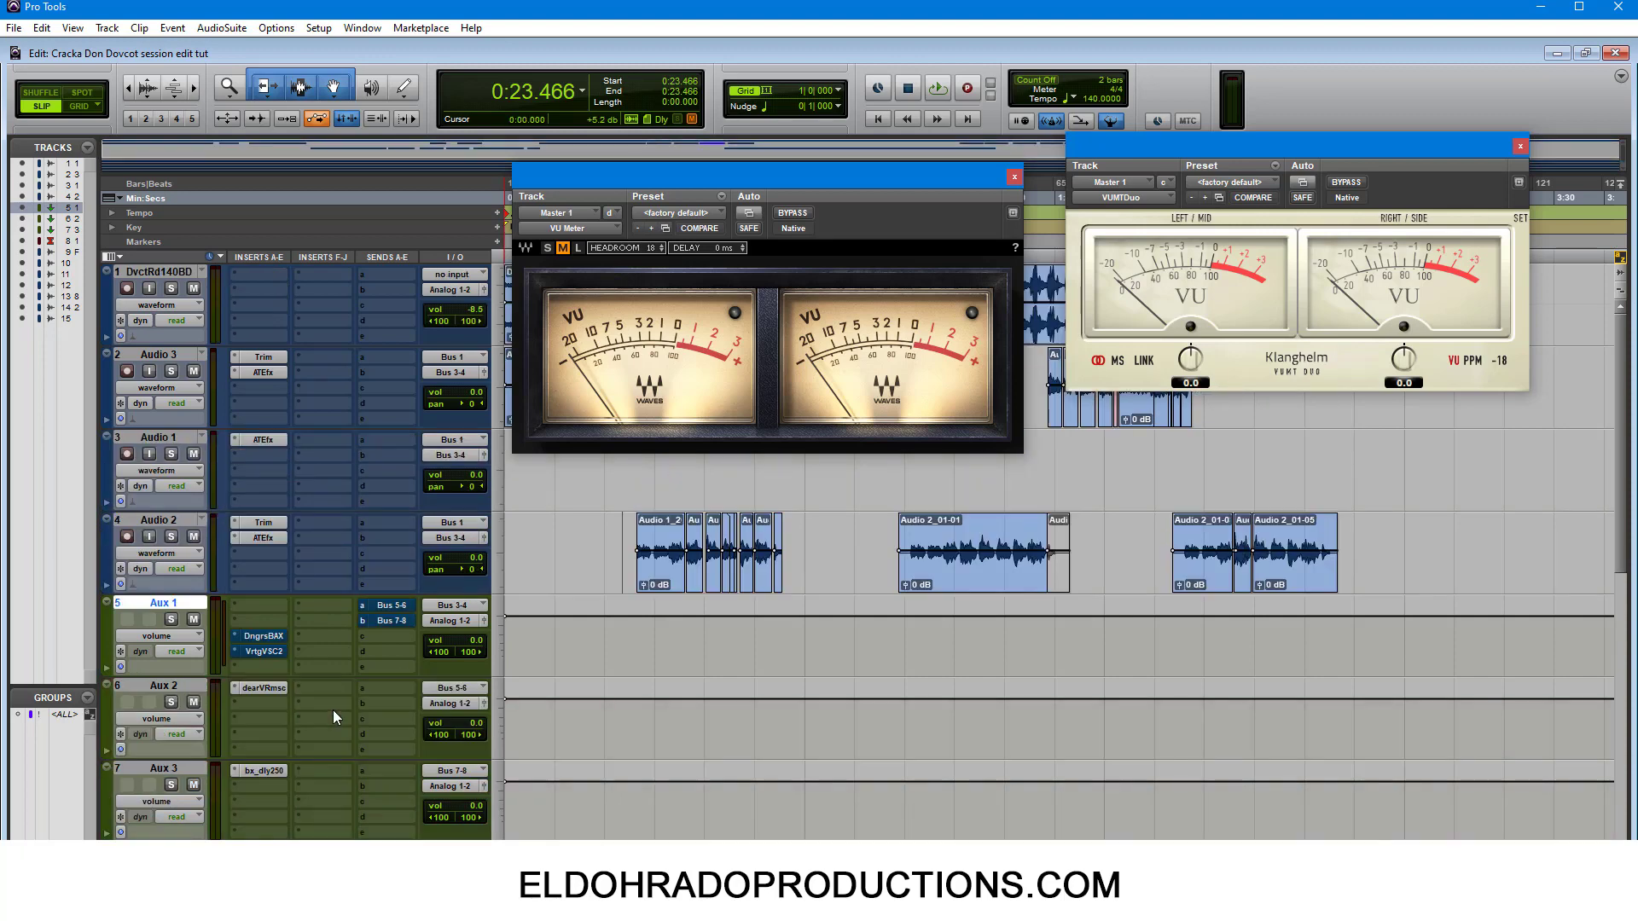
{"action": "left_click_drag", "start_coordinate": [879, 175], "coordinate": [944, 29]}
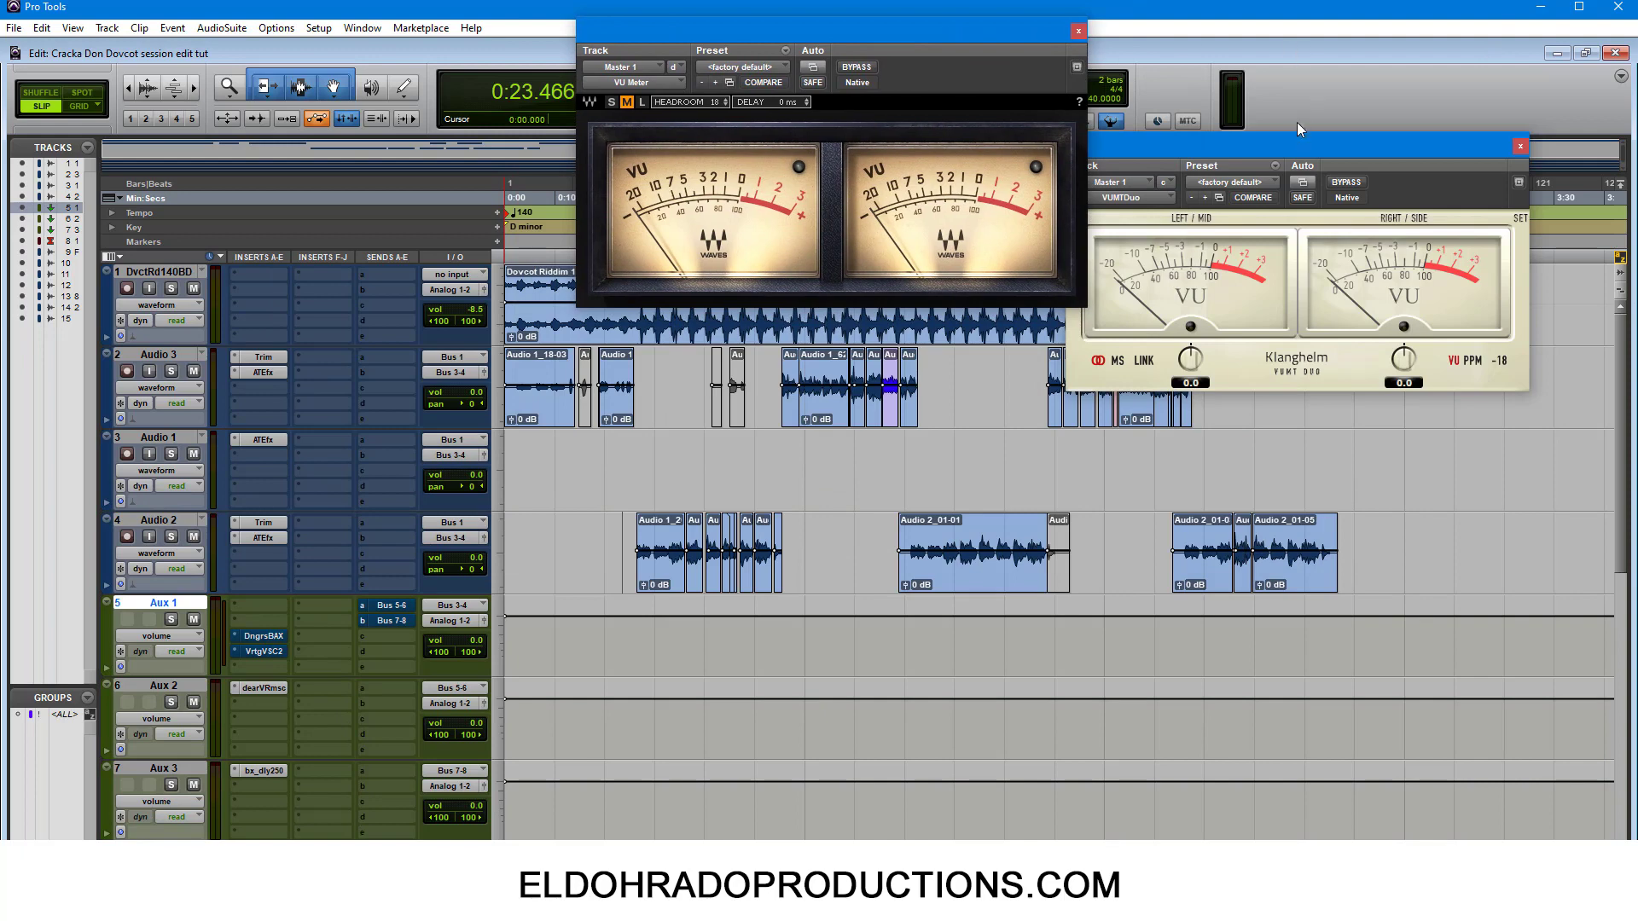
{"action": "left_click_drag", "start_coordinate": [1298, 134], "coordinate": [1324, 3]}
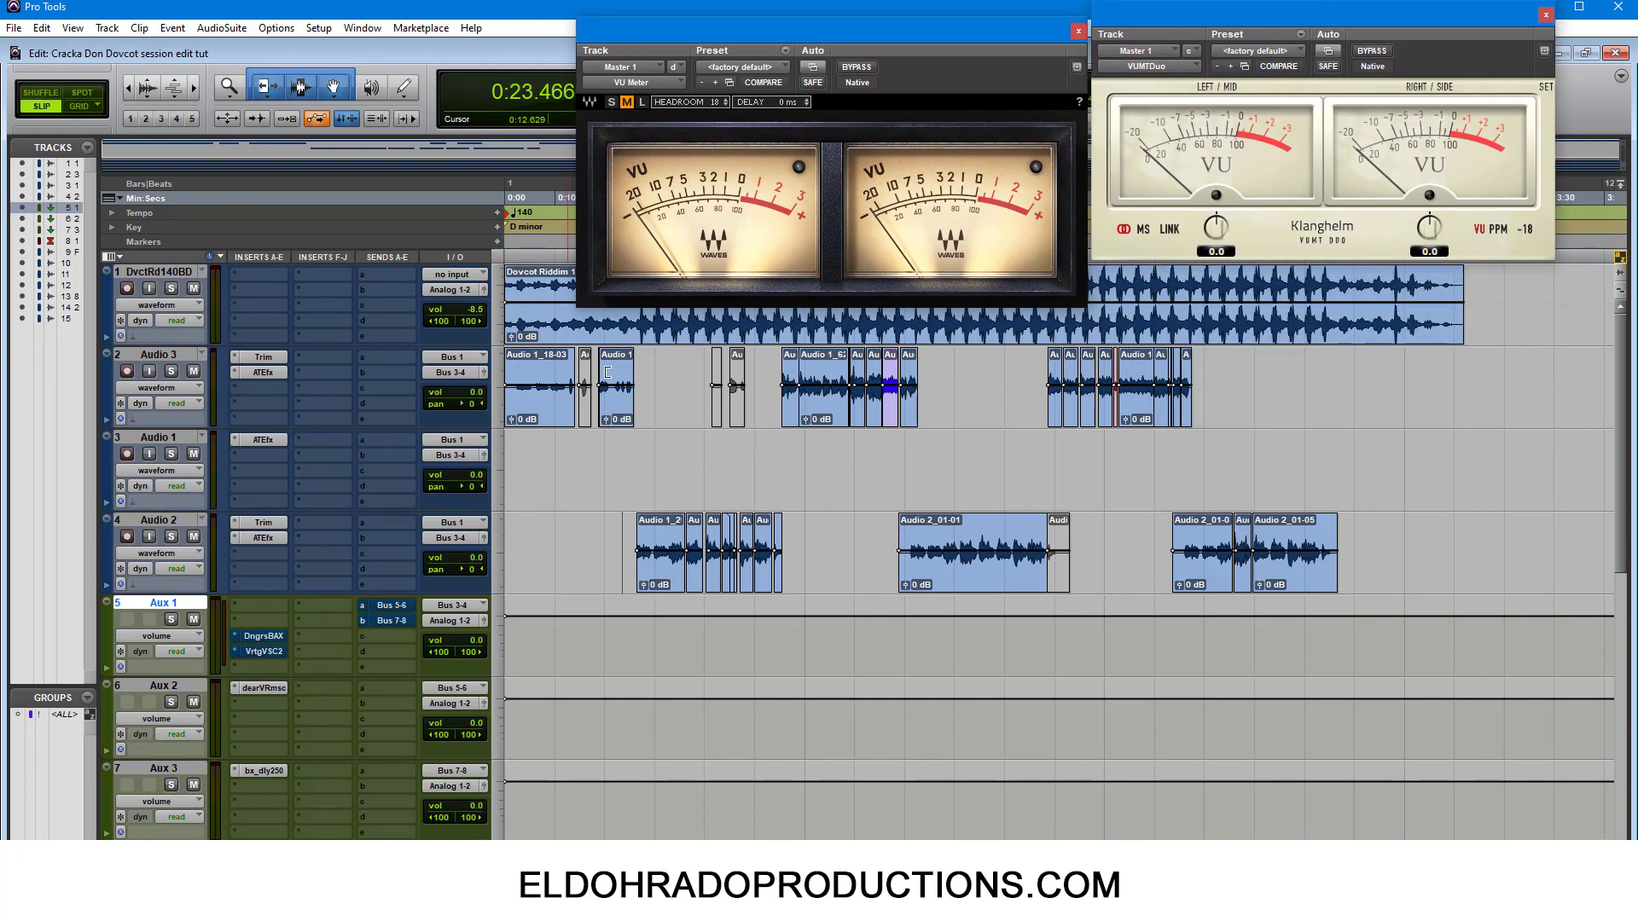
Play the session from just before the first Audio 2 clip to watch the levels on both master meters
{"action": "left_click", "coordinate": [632, 547]}
{"action": "key", "text": "space"}
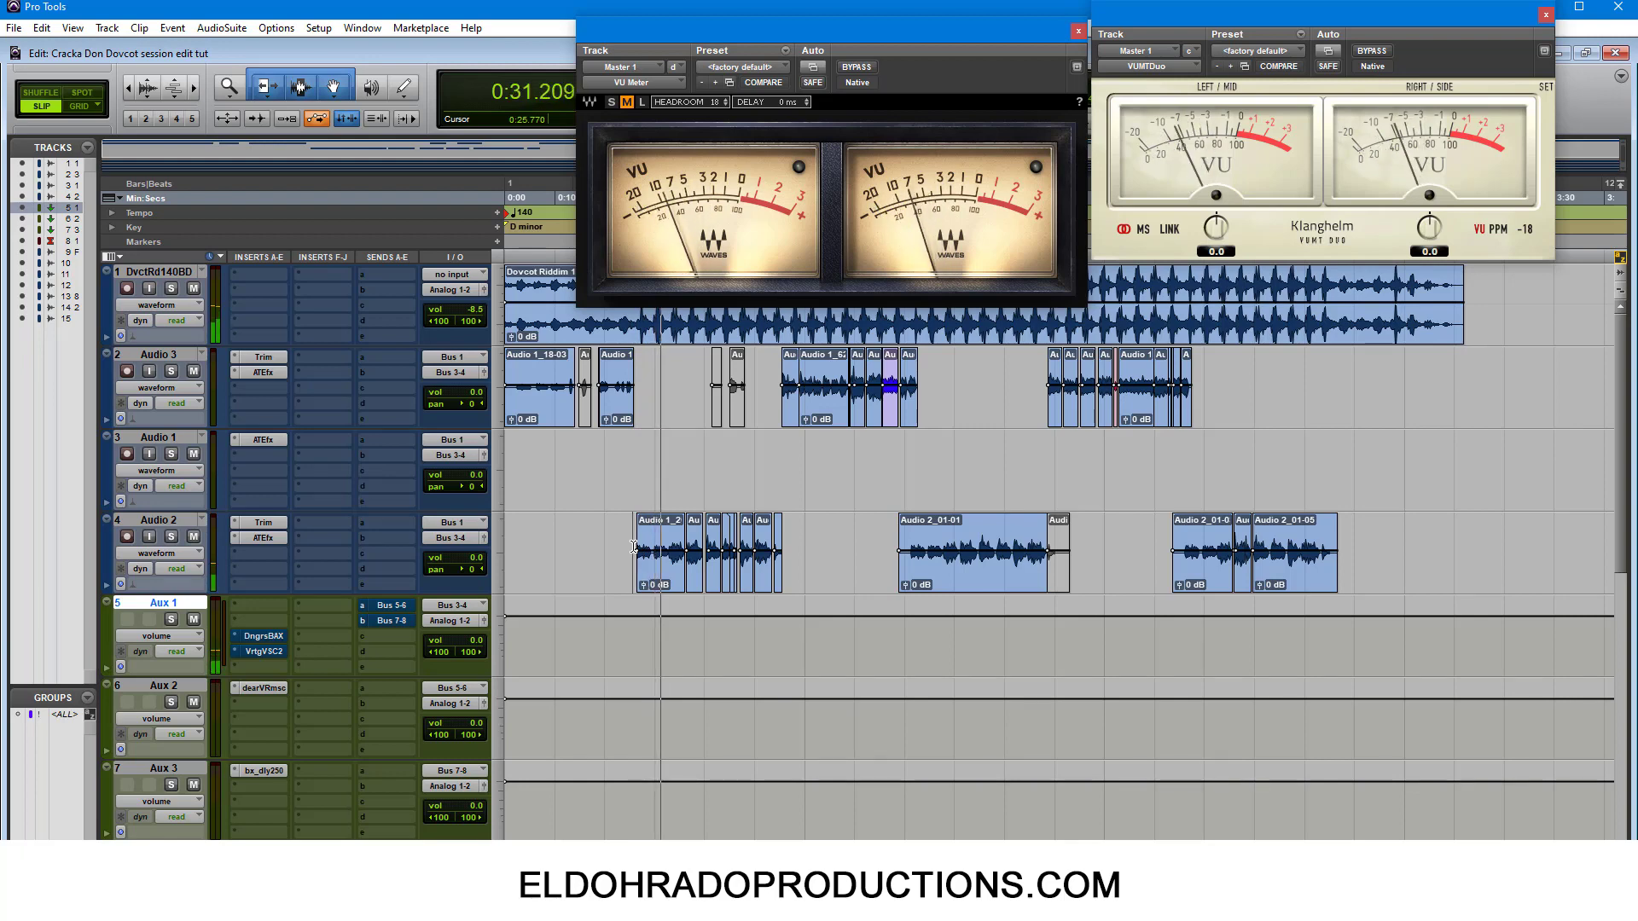
Reset the DvctRd140BD track volume to 0.0 dB and play from about 0:34 to watch its level on the master VU meters
{"action": "left_click", "coordinate": [479, 311], "text": "alt"}
{"action": "key", "text": "space"}
{"action": "key", "text": "space"}
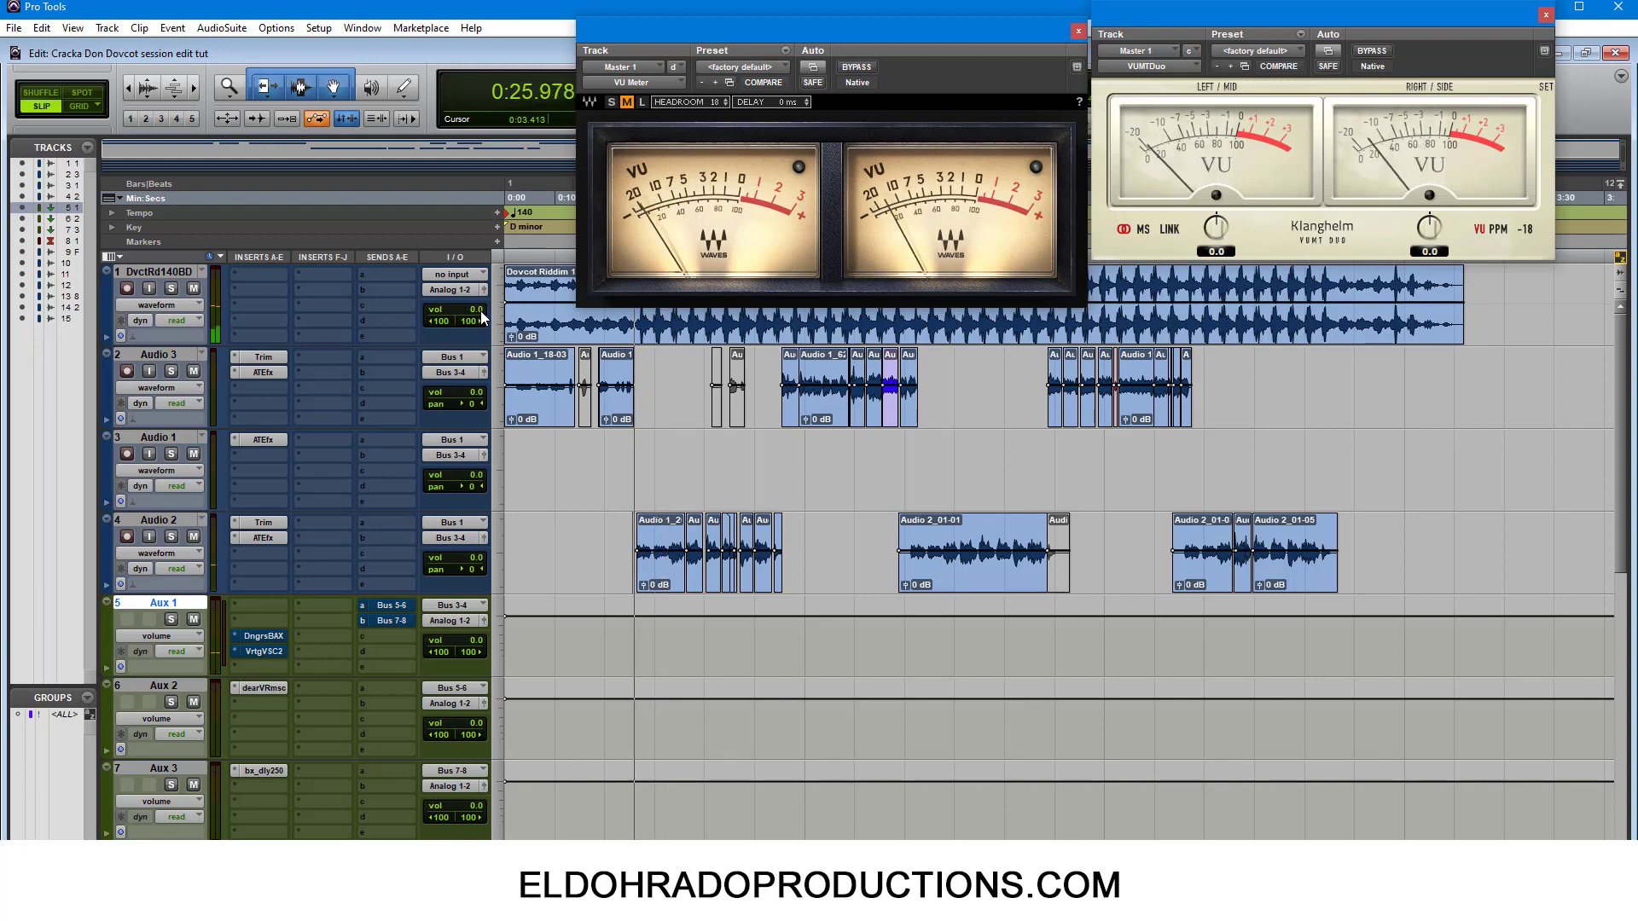
{"action": "key", "text": "space"}
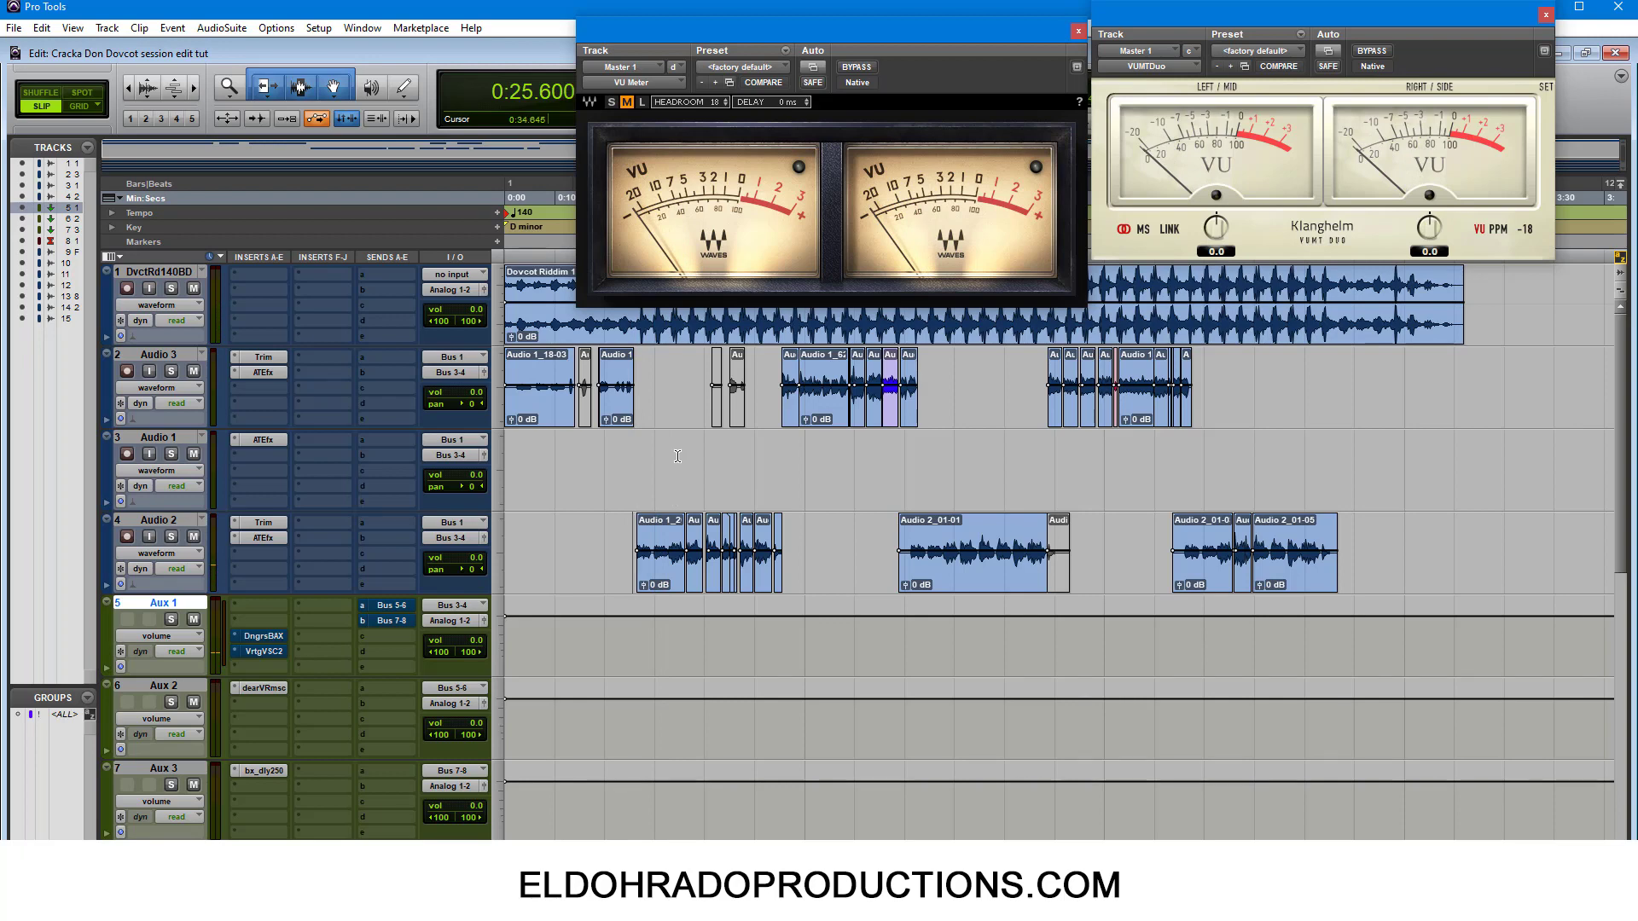
{"action": "left_click", "coordinate": [678, 456]}
{"action": "key", "text": "space"}
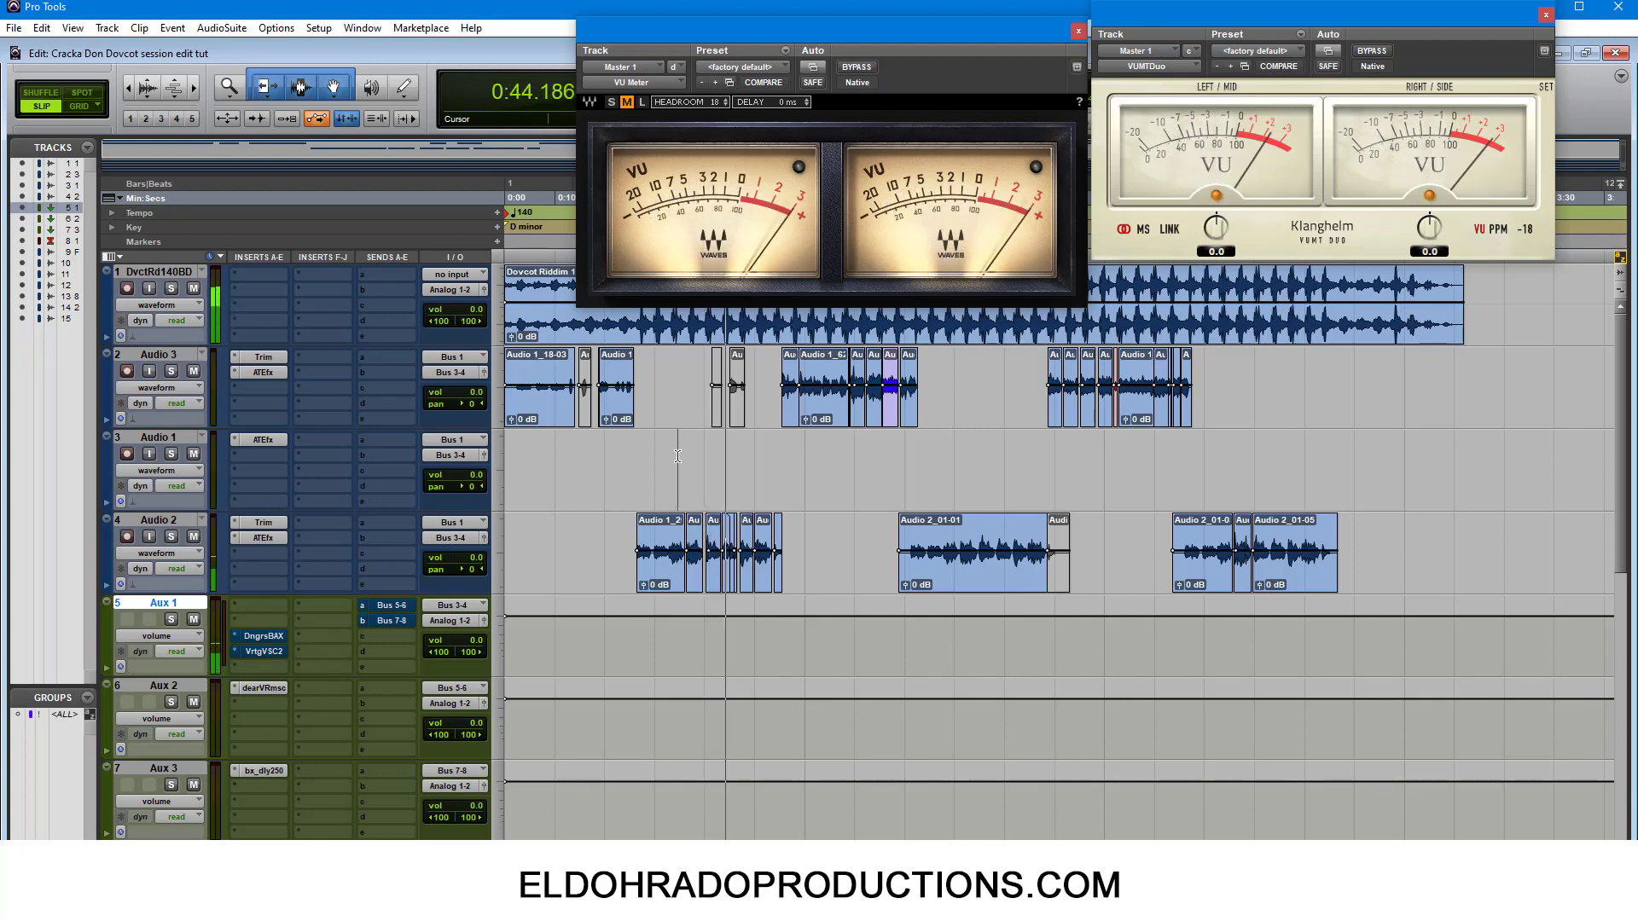
{"action": "key", "text": "space"}
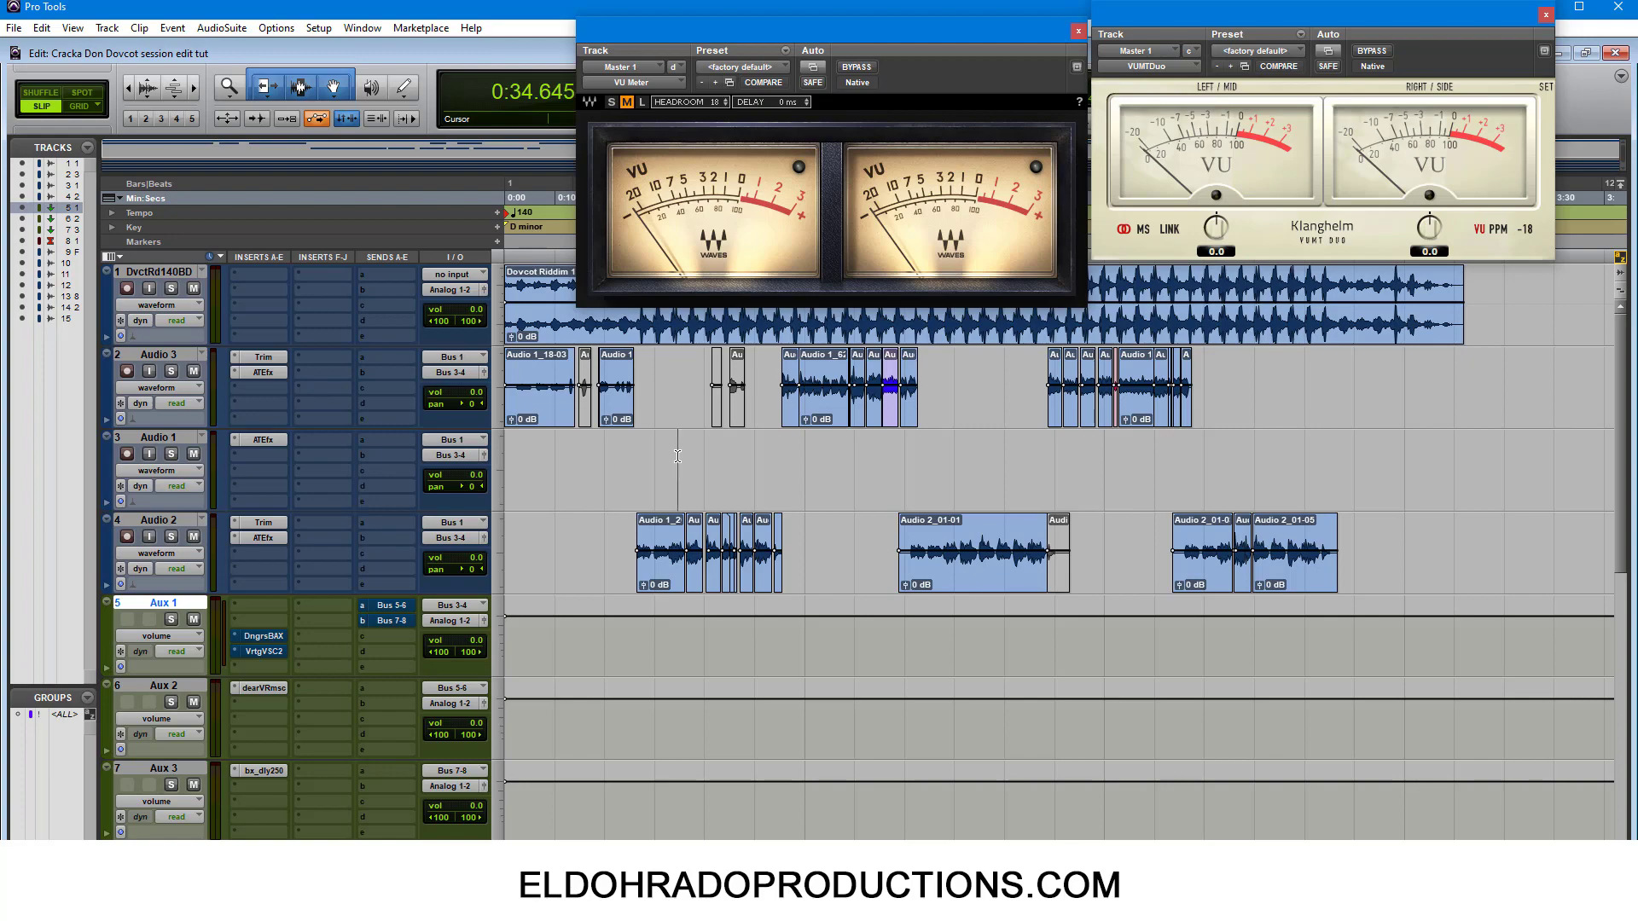
Mute the DvctRd140BD track, and select and unmute the instrument tracks from FL Keys through TheGoat Vst
{"action": "scroll", "coordinate": [213, 795], "scroll_direction": "down", "scroll_amount": 8}
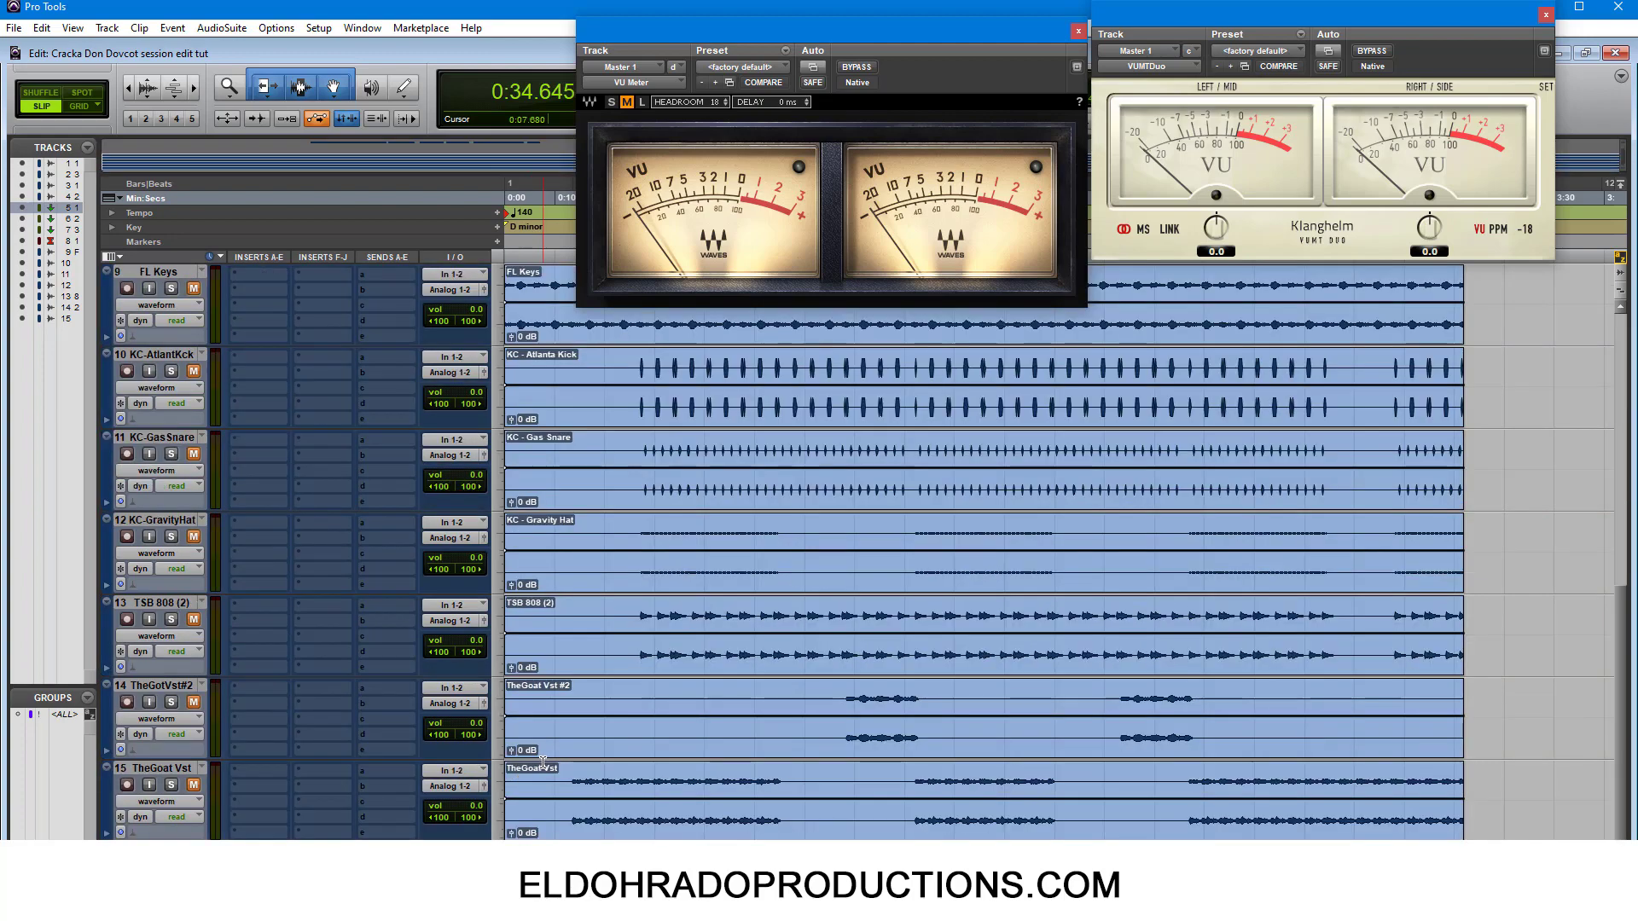
{"action": "left_click", "coordinate": [178, 766]}
{"action": "scroll", "coordinate": [287, 708], "scroll_direction": "up", "scroll_amount": 5}
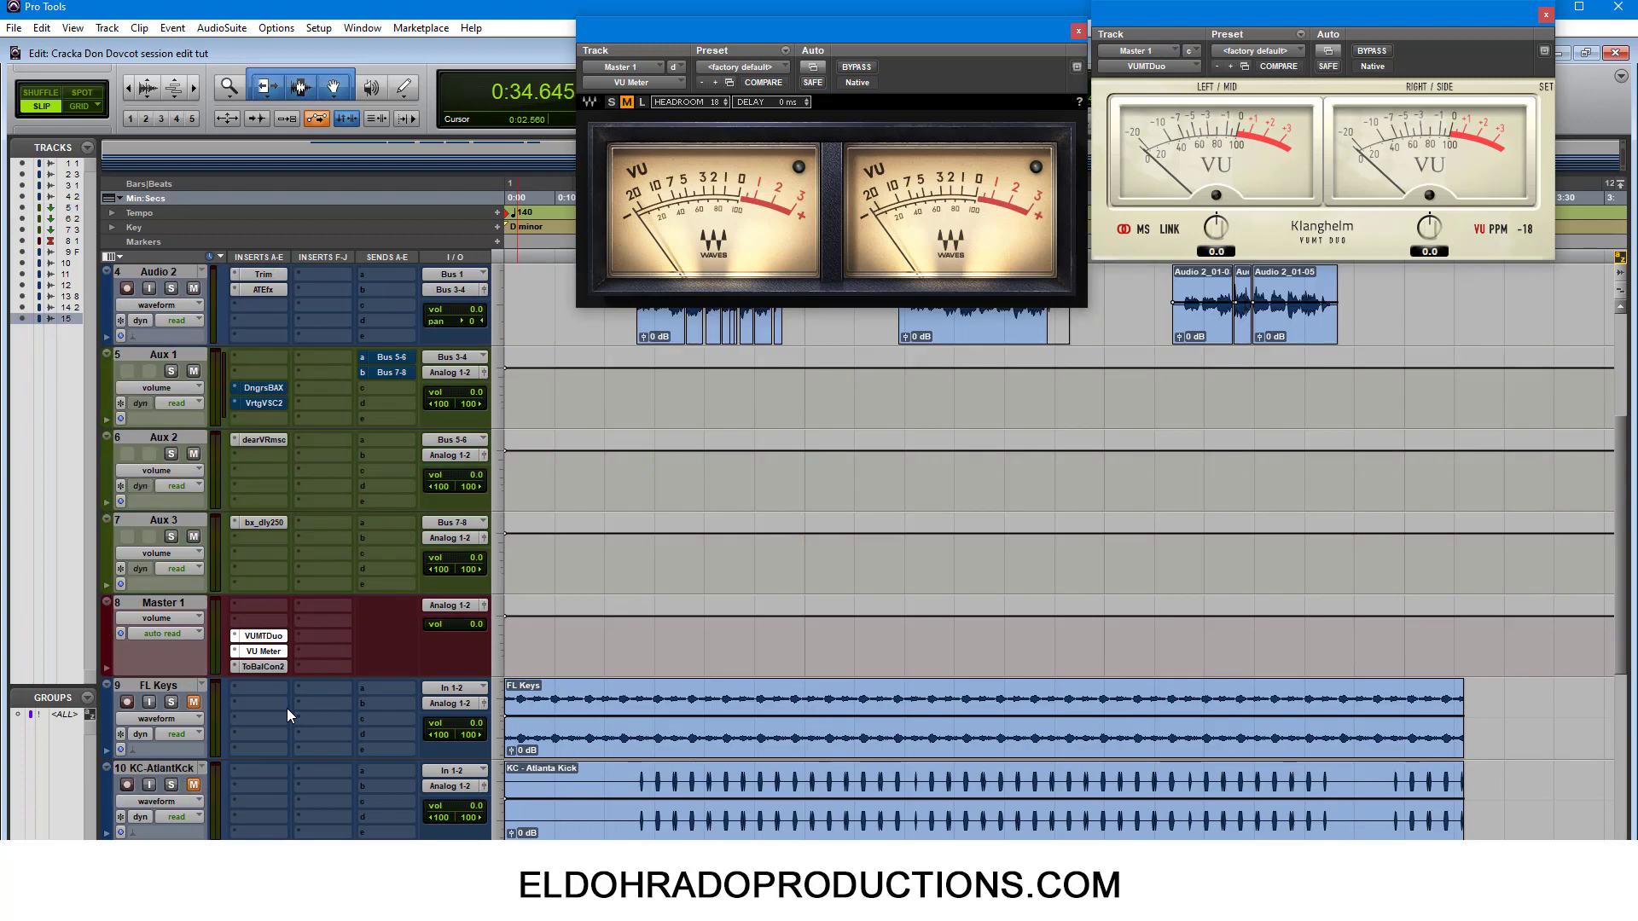
{"action": "left_click", "coordinate": [174, 683], "text": "shift"}
{"action": "scroll", "coordinate": [386, 606], "scroll_direction": "up", "scroll_amount": 3}
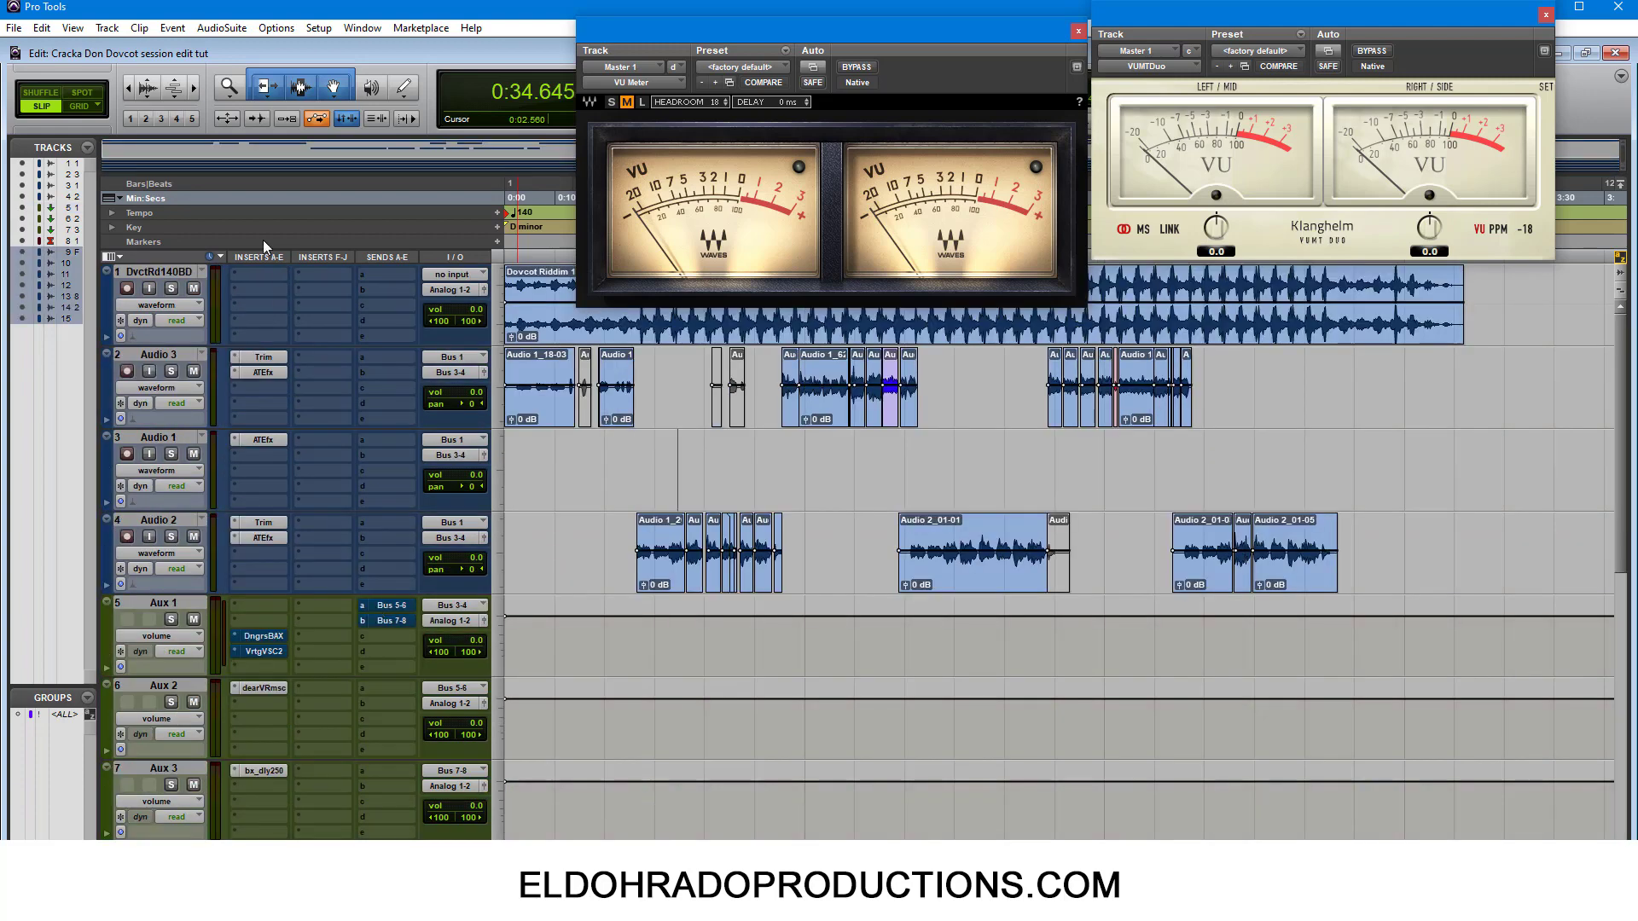
{"action": "scroll", "coordinate": [682, 615], "scroll_direction": "down", "scroll_amount": 7}
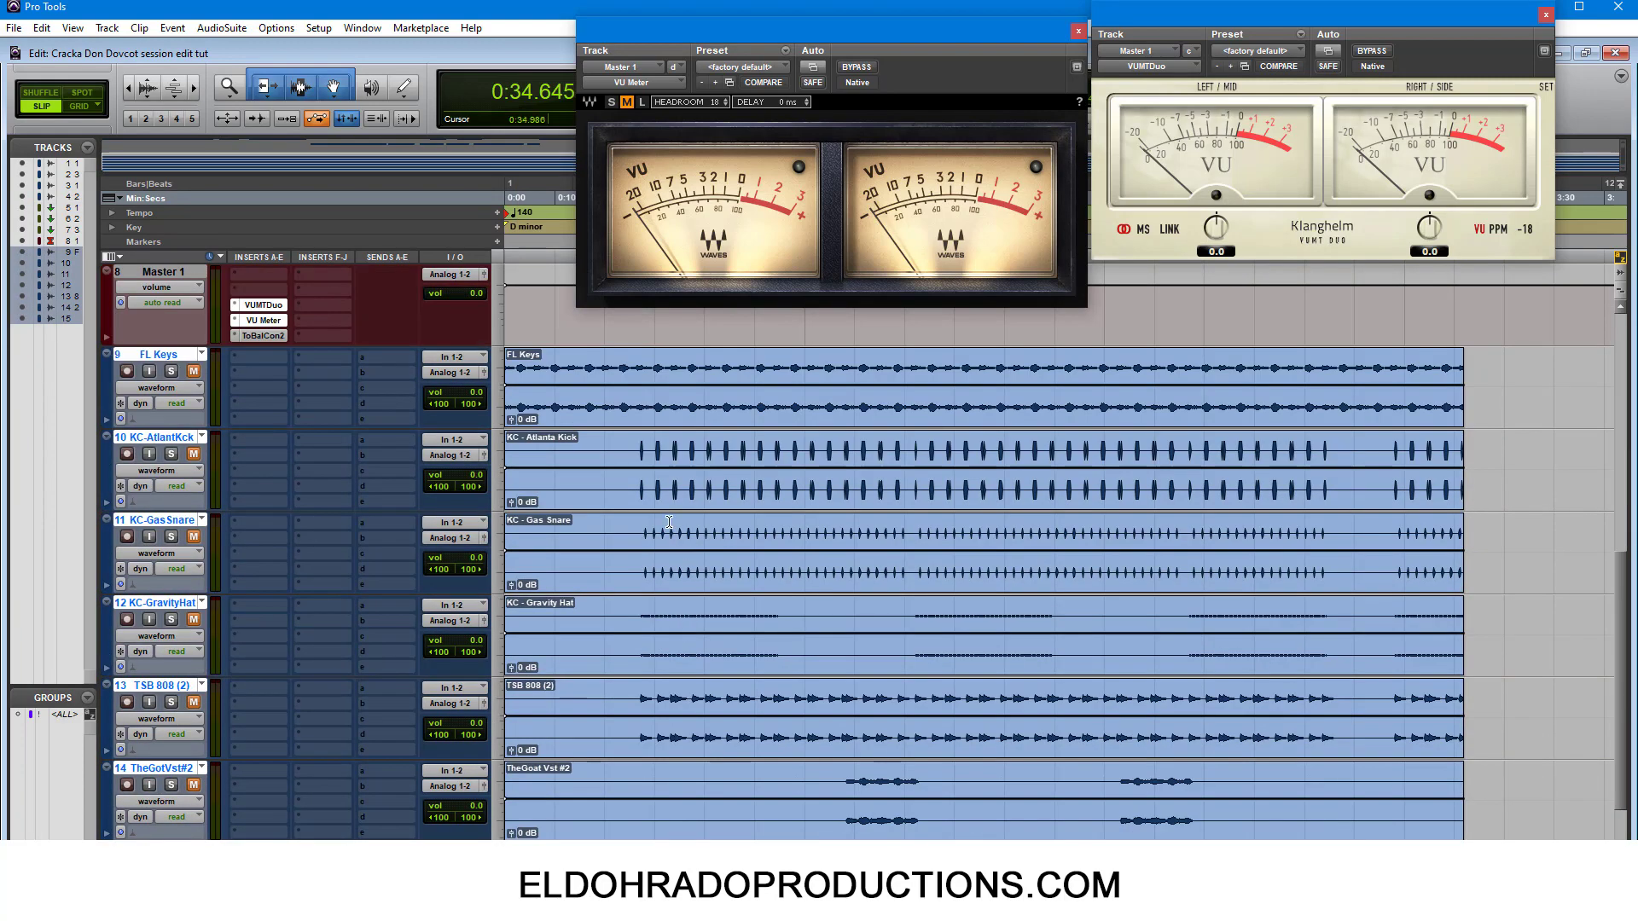
{"action": "key", "text": "space"}
{"action": "key", "text": "space"}
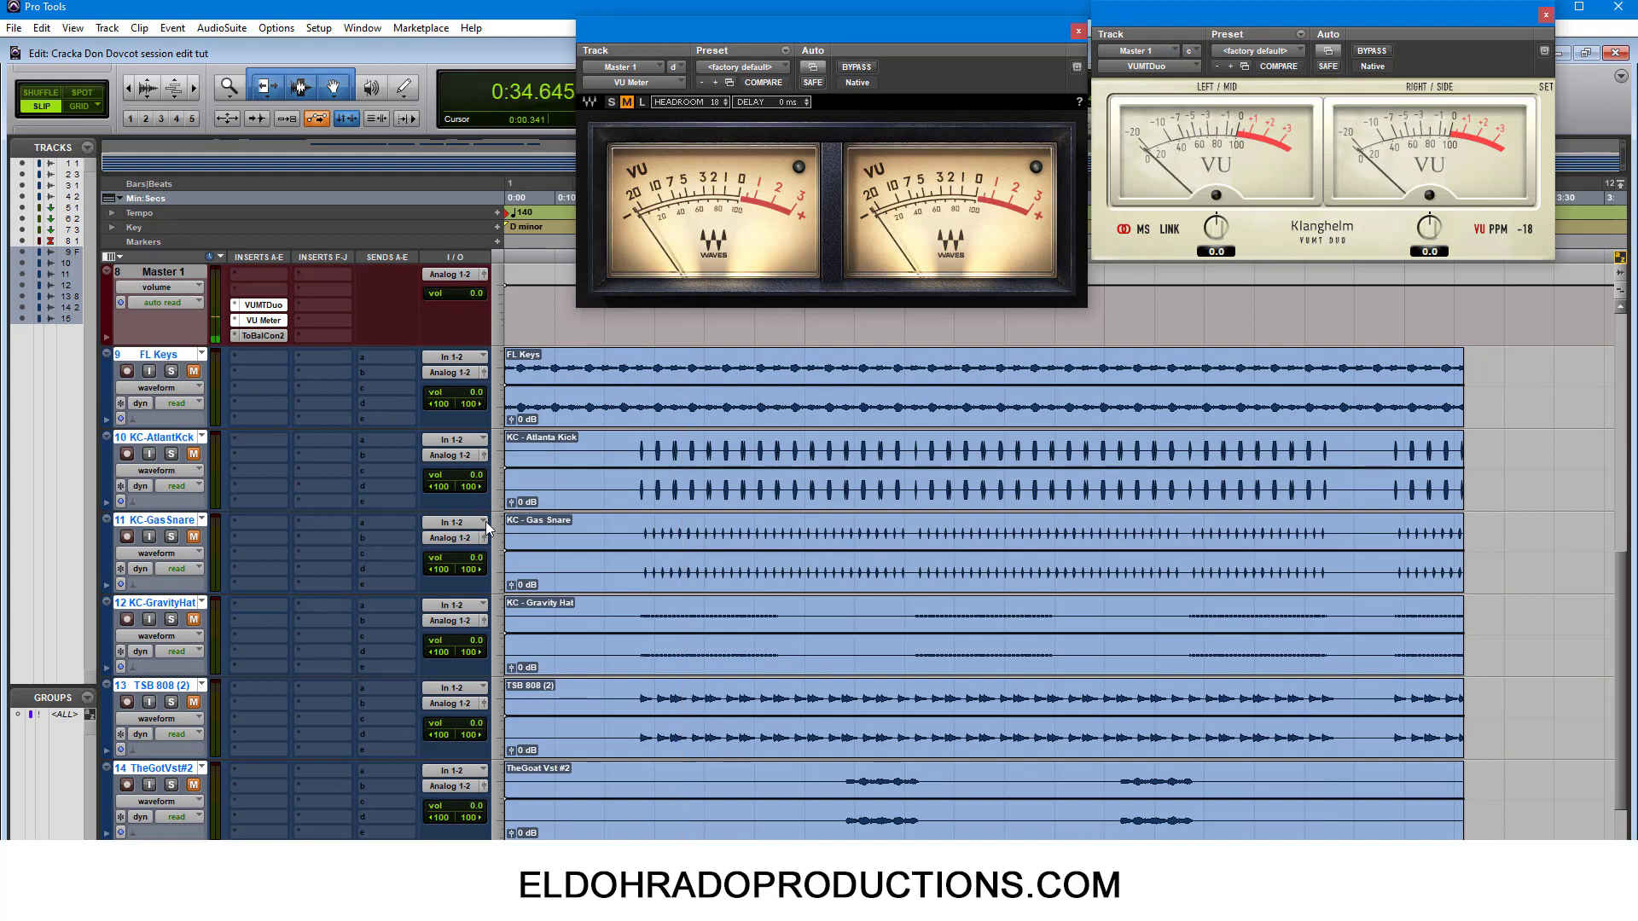
{"action": "left_click", "coordinate": [193, 374]}
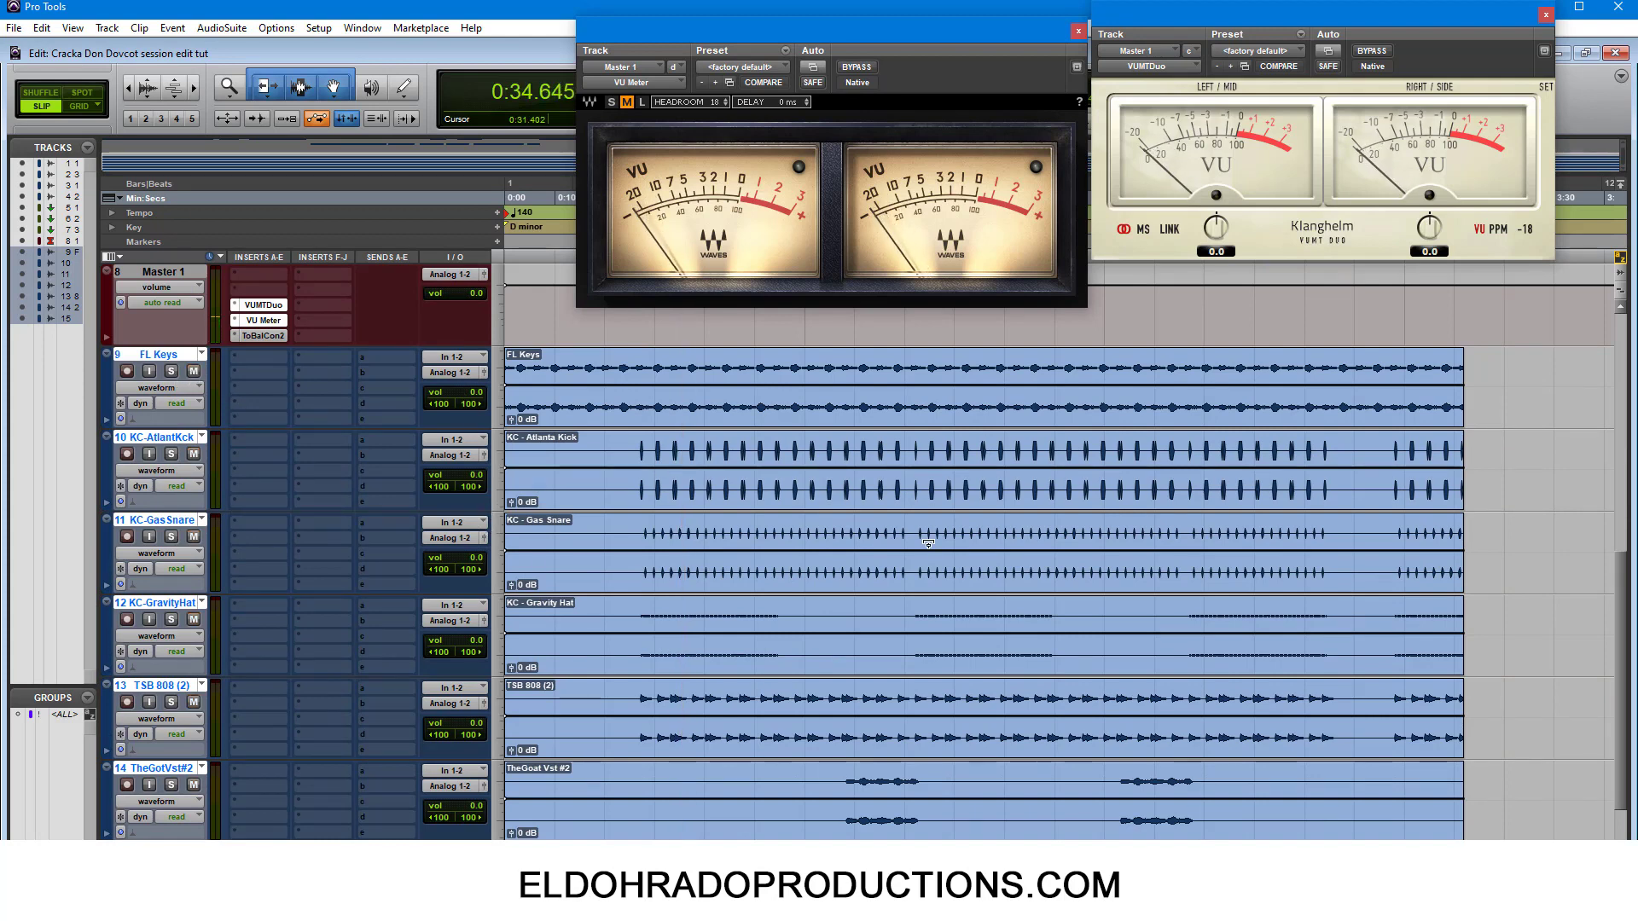
Play the individual instrument tracks from about 0:34 to watch their combined level on the master VU meters
{"action": "key", "text": "space"}
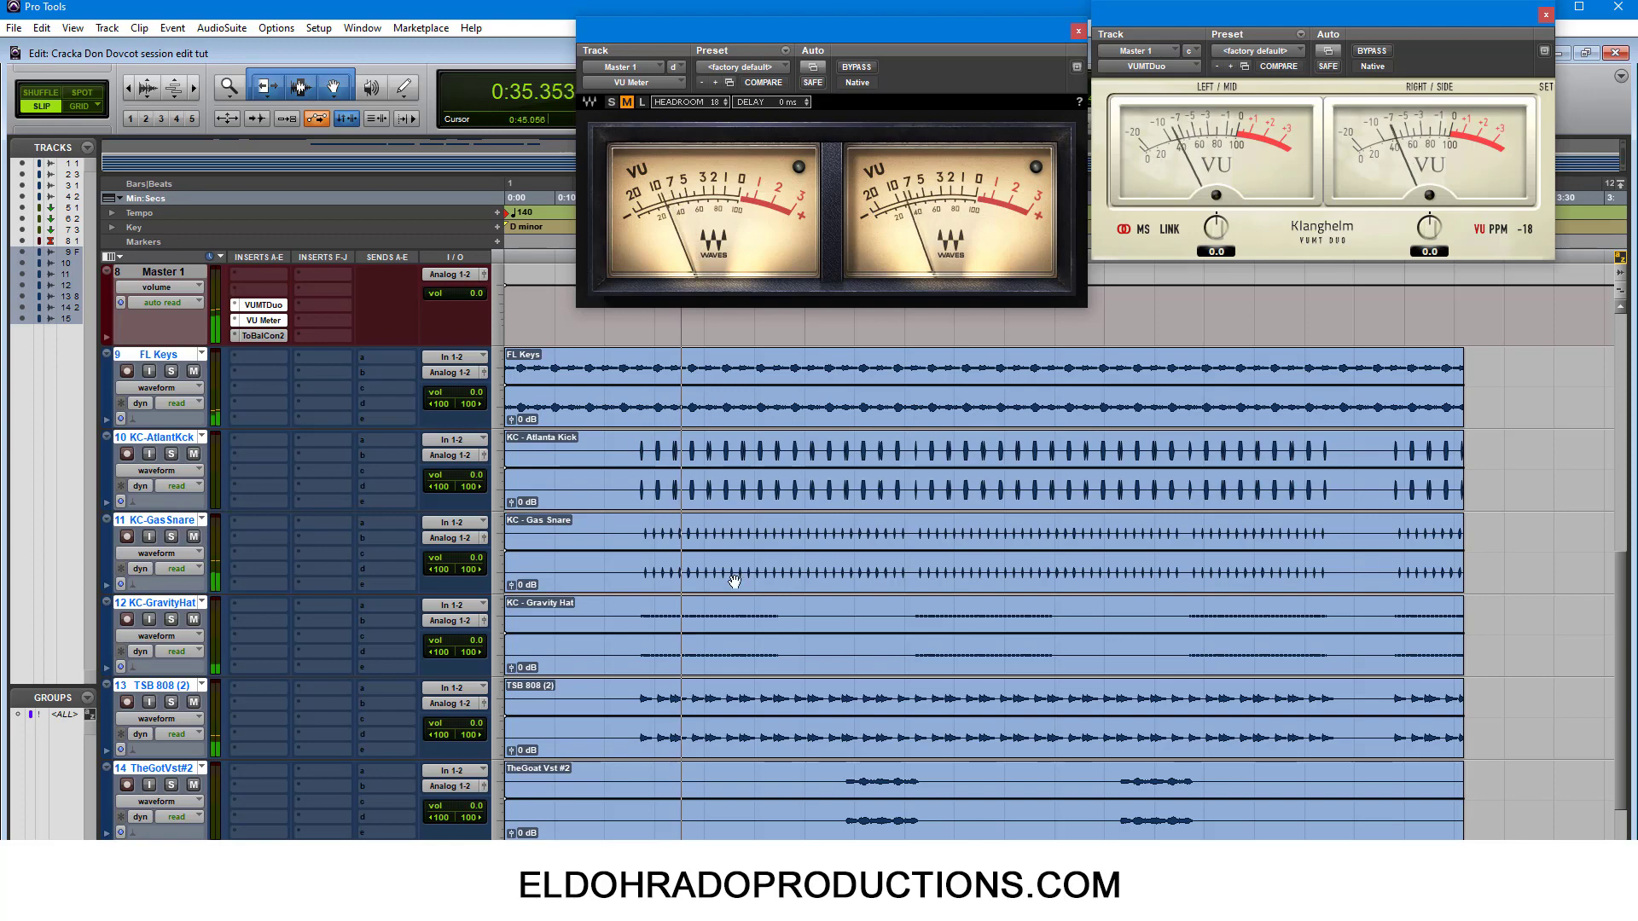
{"action": "scroll", "coordinate": [731, 575], "scroll_direction": "up", "scroll_amount": 2}
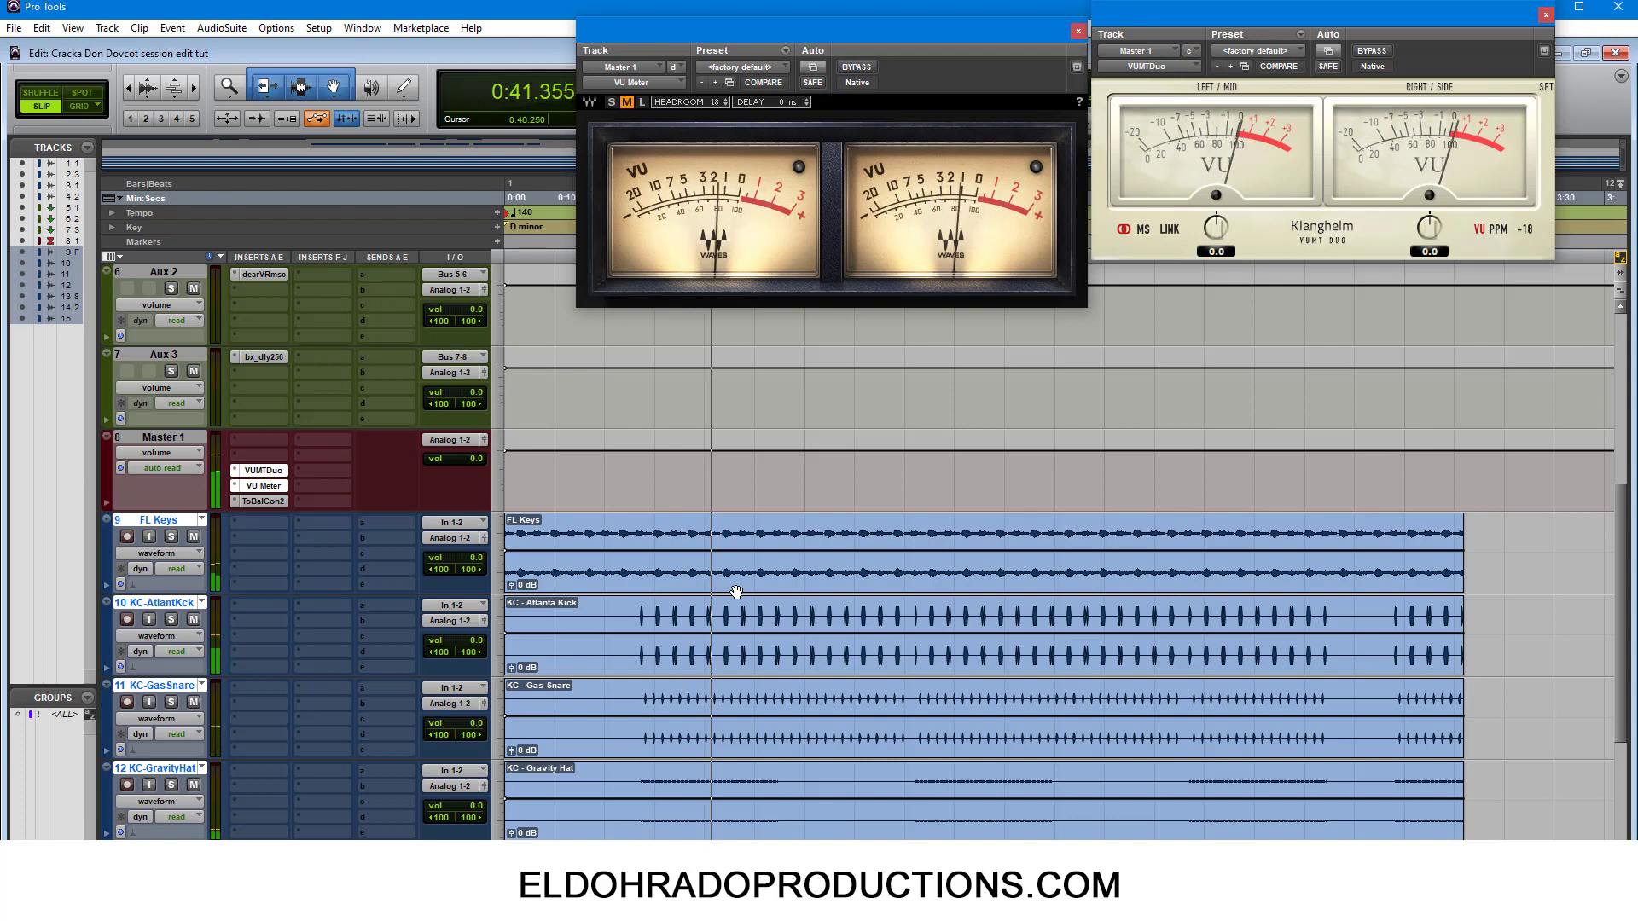
{"action": "key", "text": "space"}
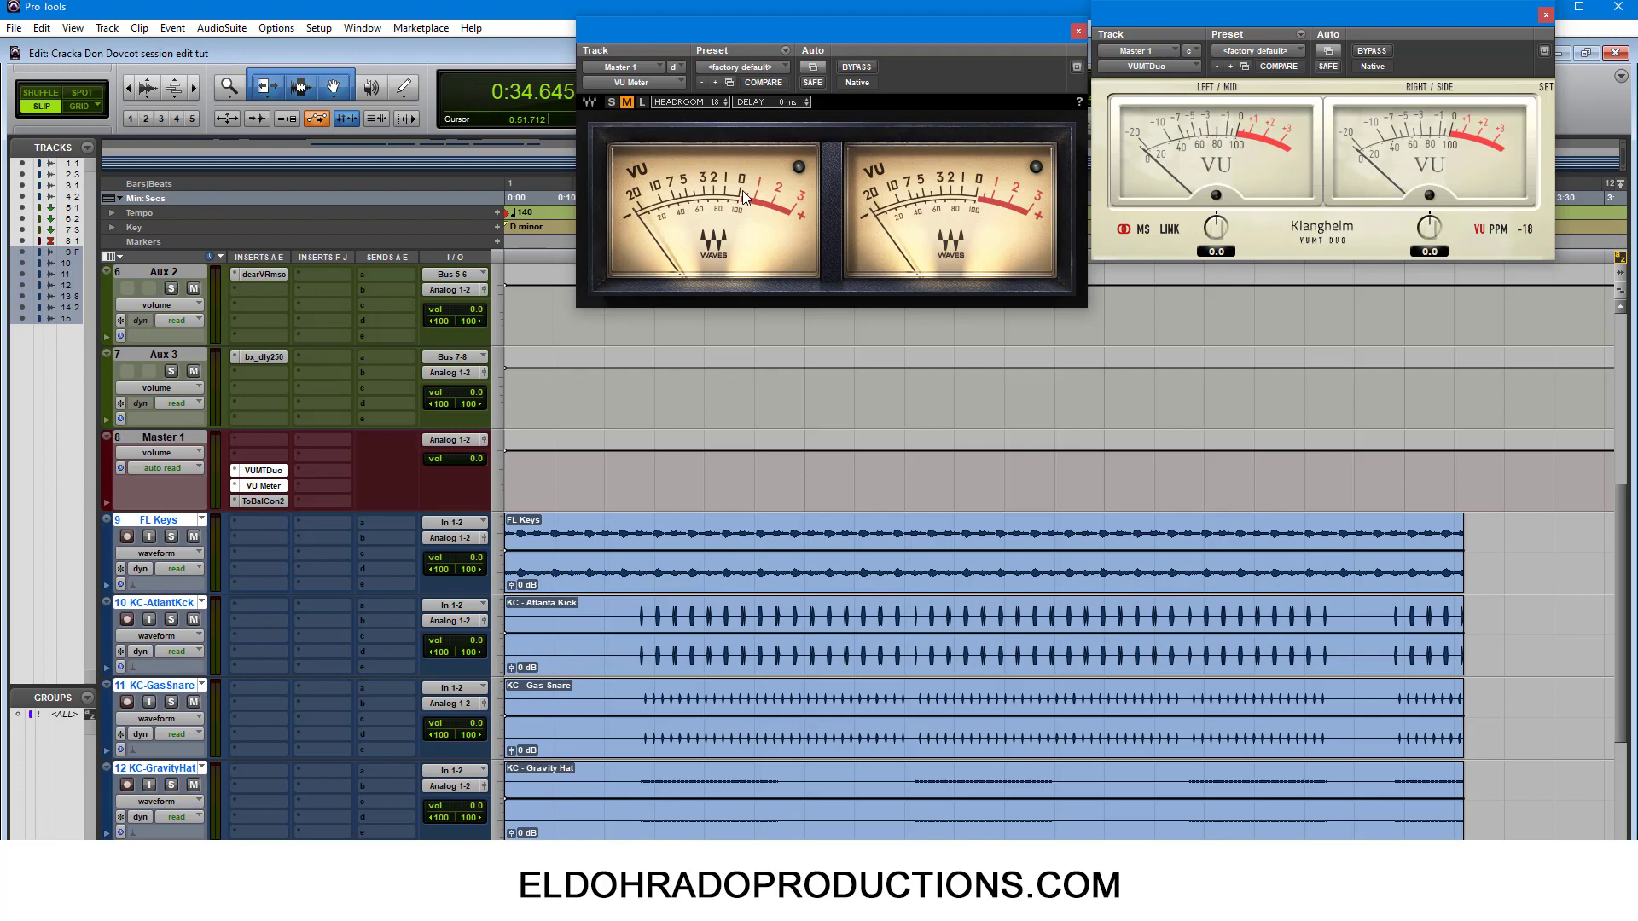
Insert Avid's Trim as a multi-mono plug-in on FL Keys and place its window below the VU meters
{"action": "left_click", "coordinate": [250, 530]}
{"action": "mouse_move", "coordinate": [310, 547]}
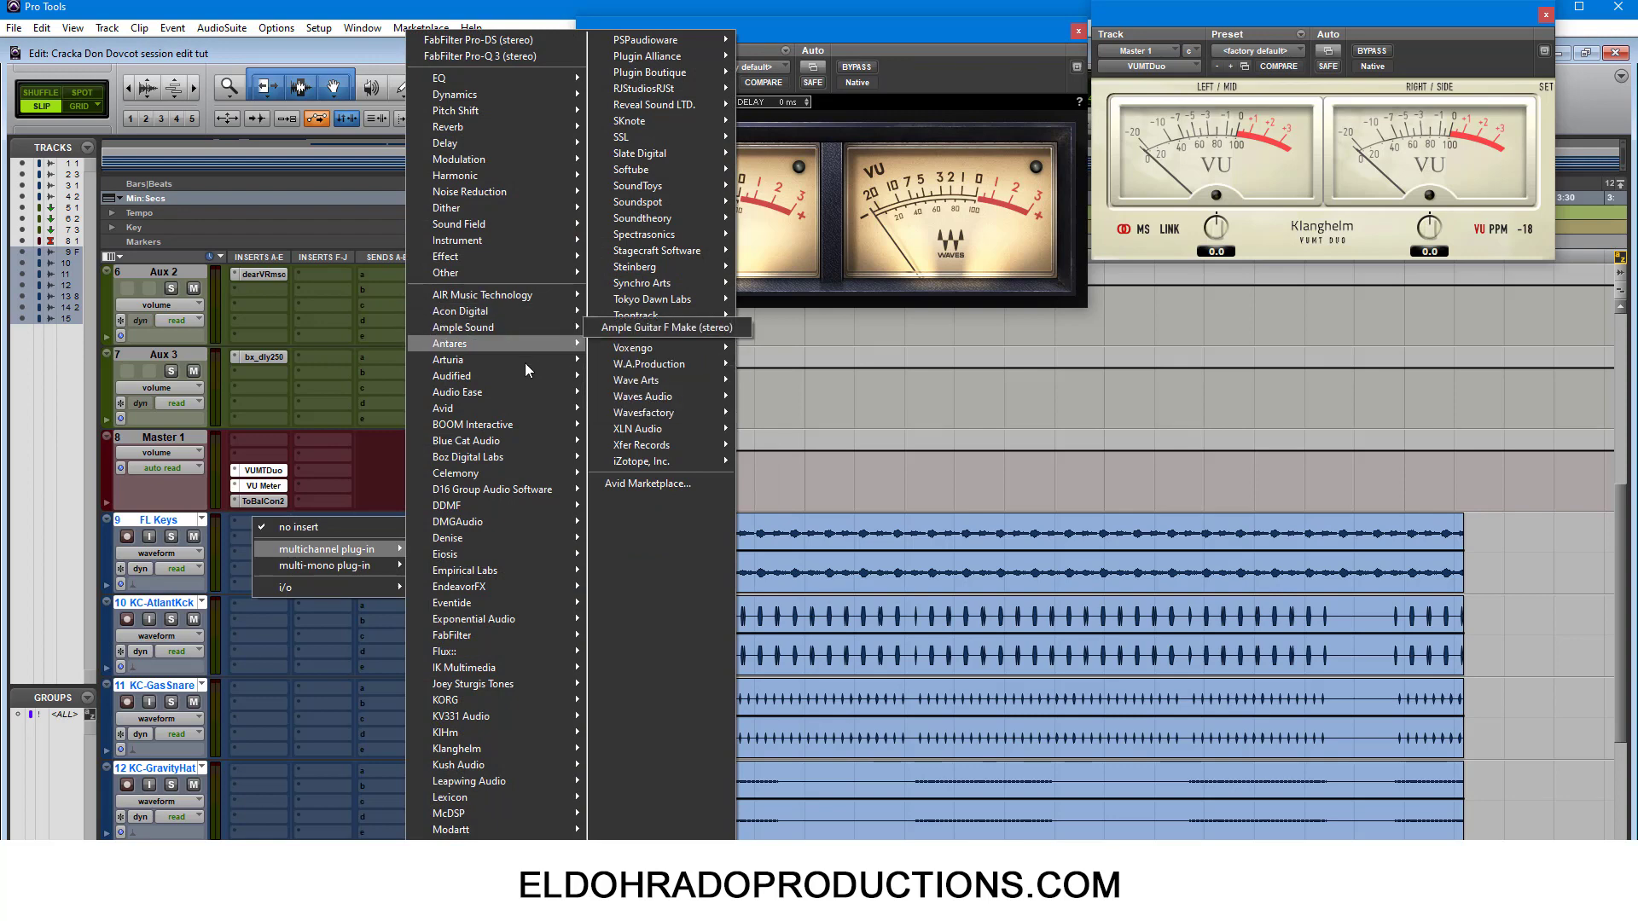
{"action": "mouse_move", "coordinate": [519, 408]}
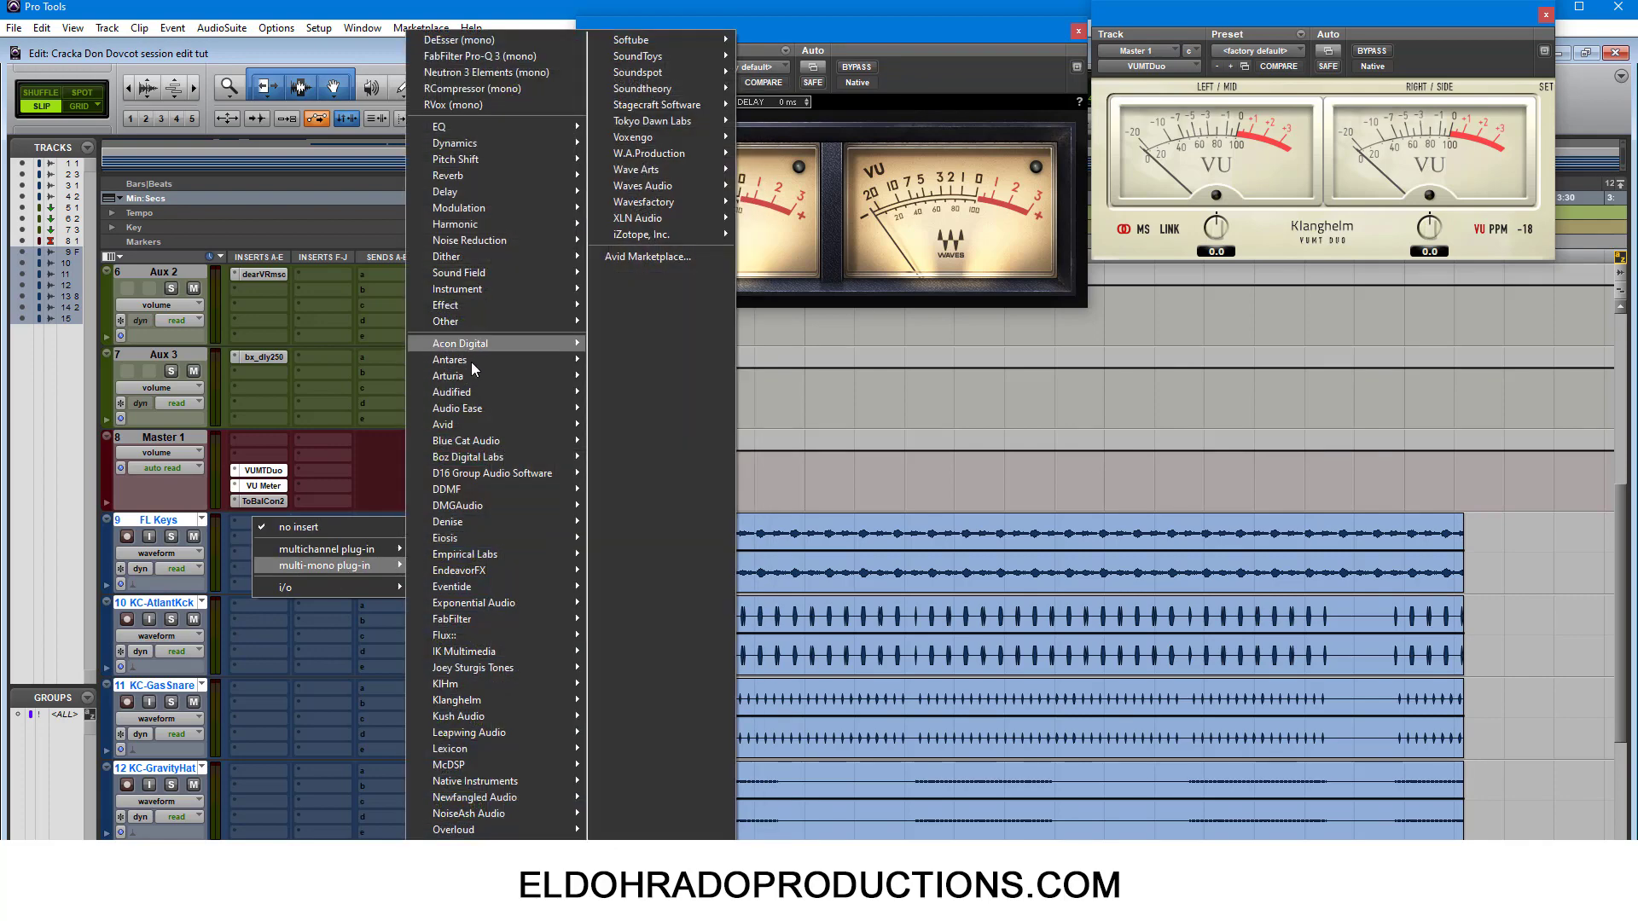
{"action": "mouse_move", "coordinate": [474, 425]}
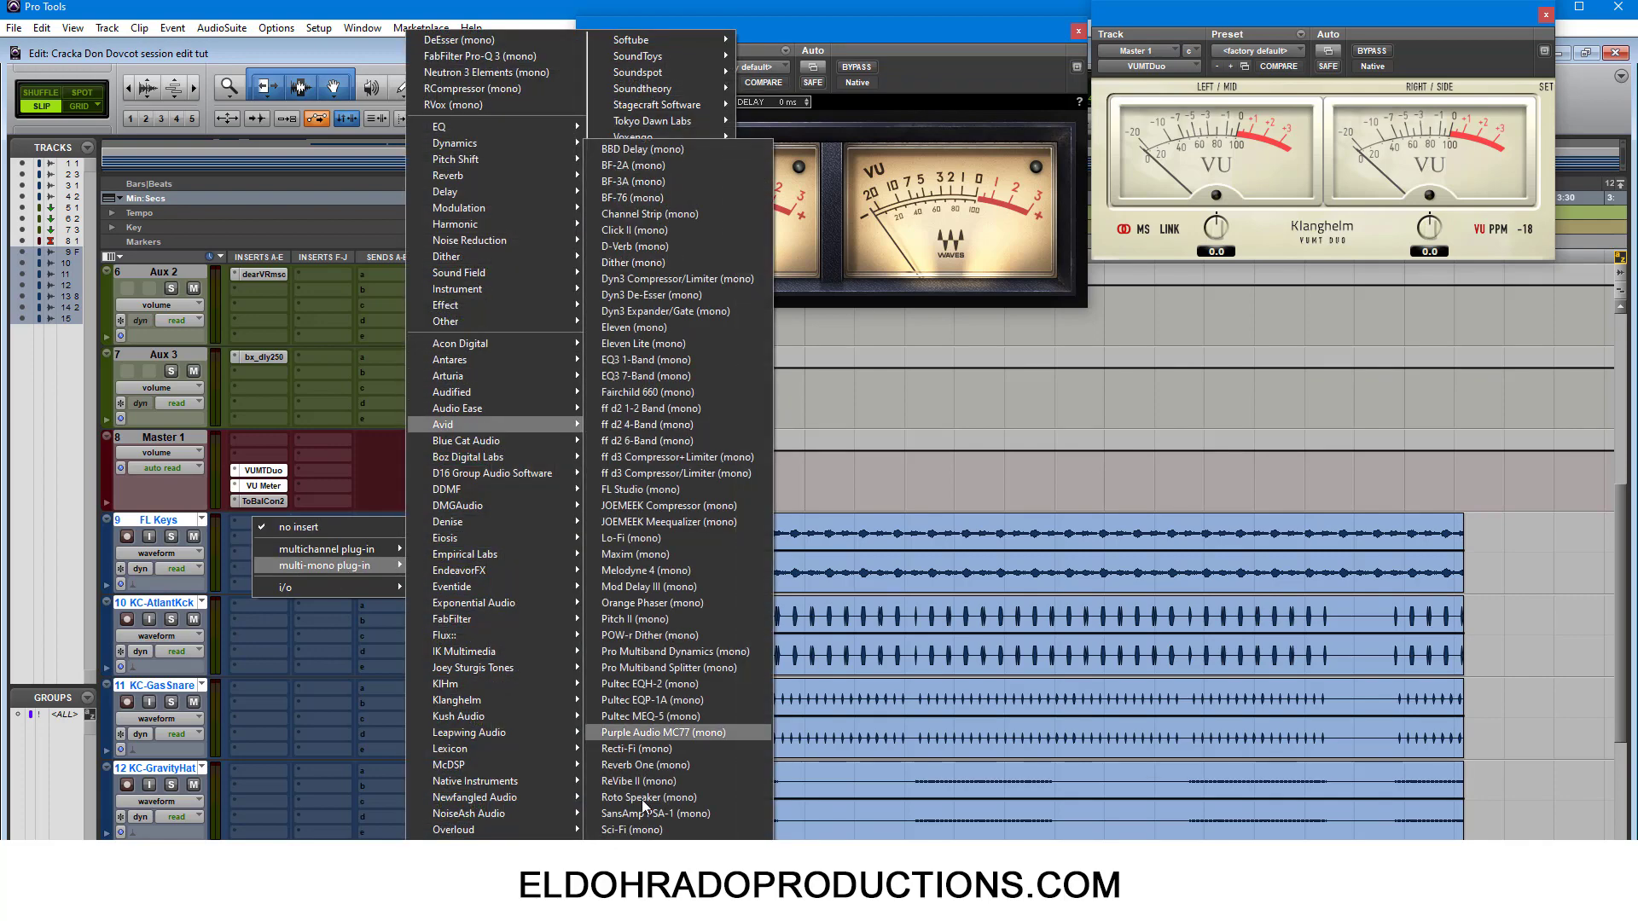
{"action": "left_click", "coordinate": [640, 892]}
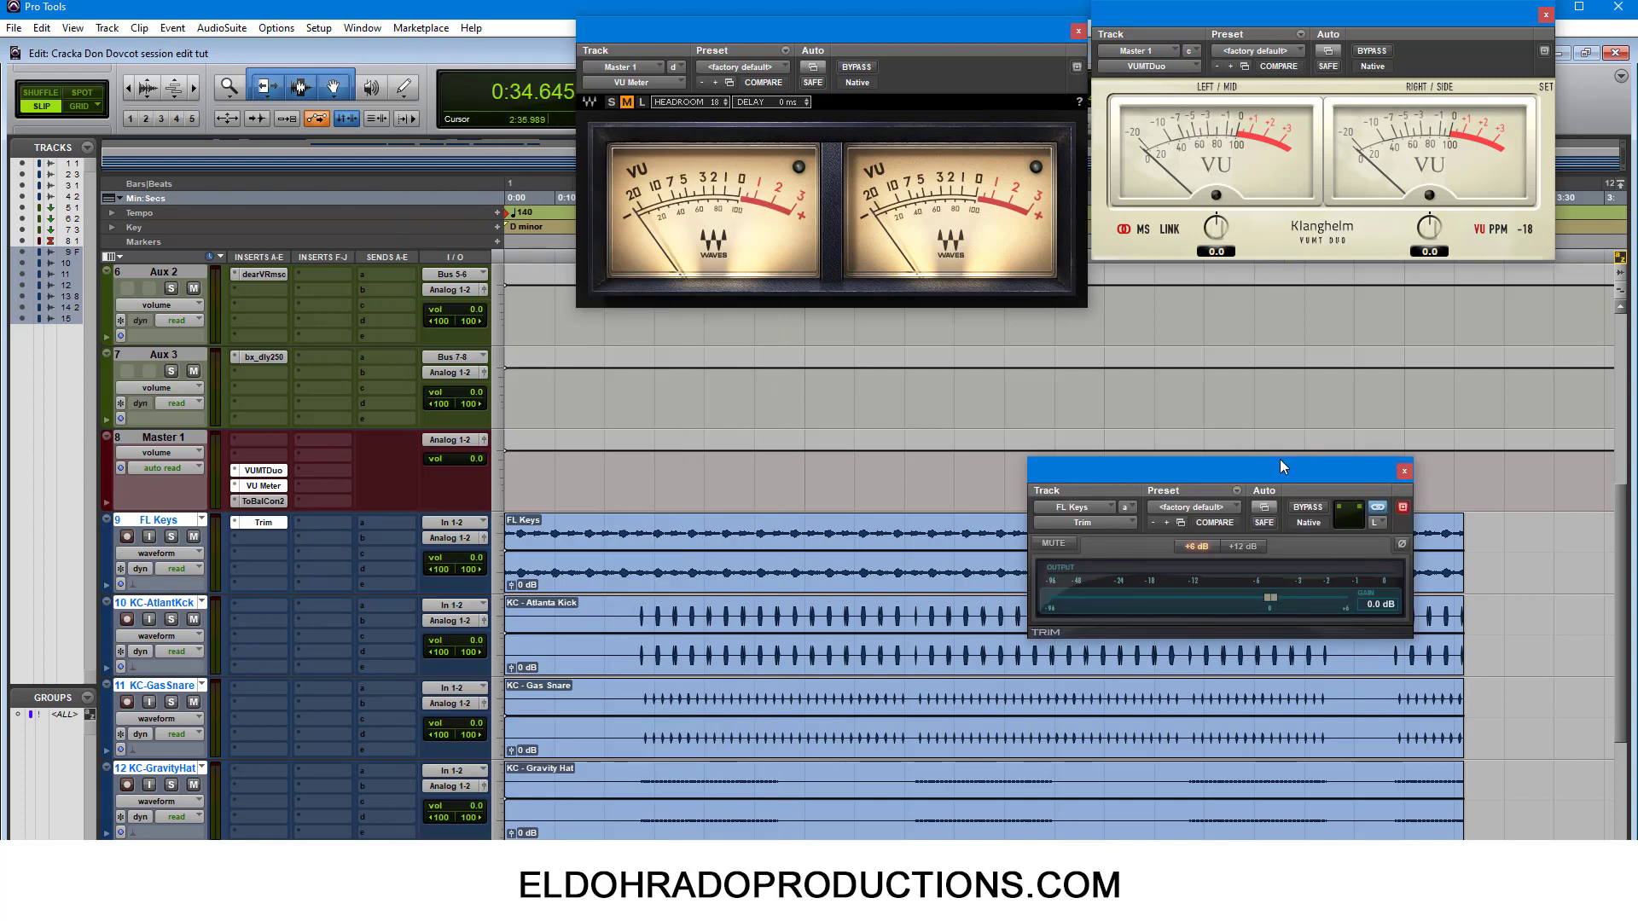
{"action": "left_click_drag", "start_coordinate": [1284, 466], "coordinate": [1275, 331]}
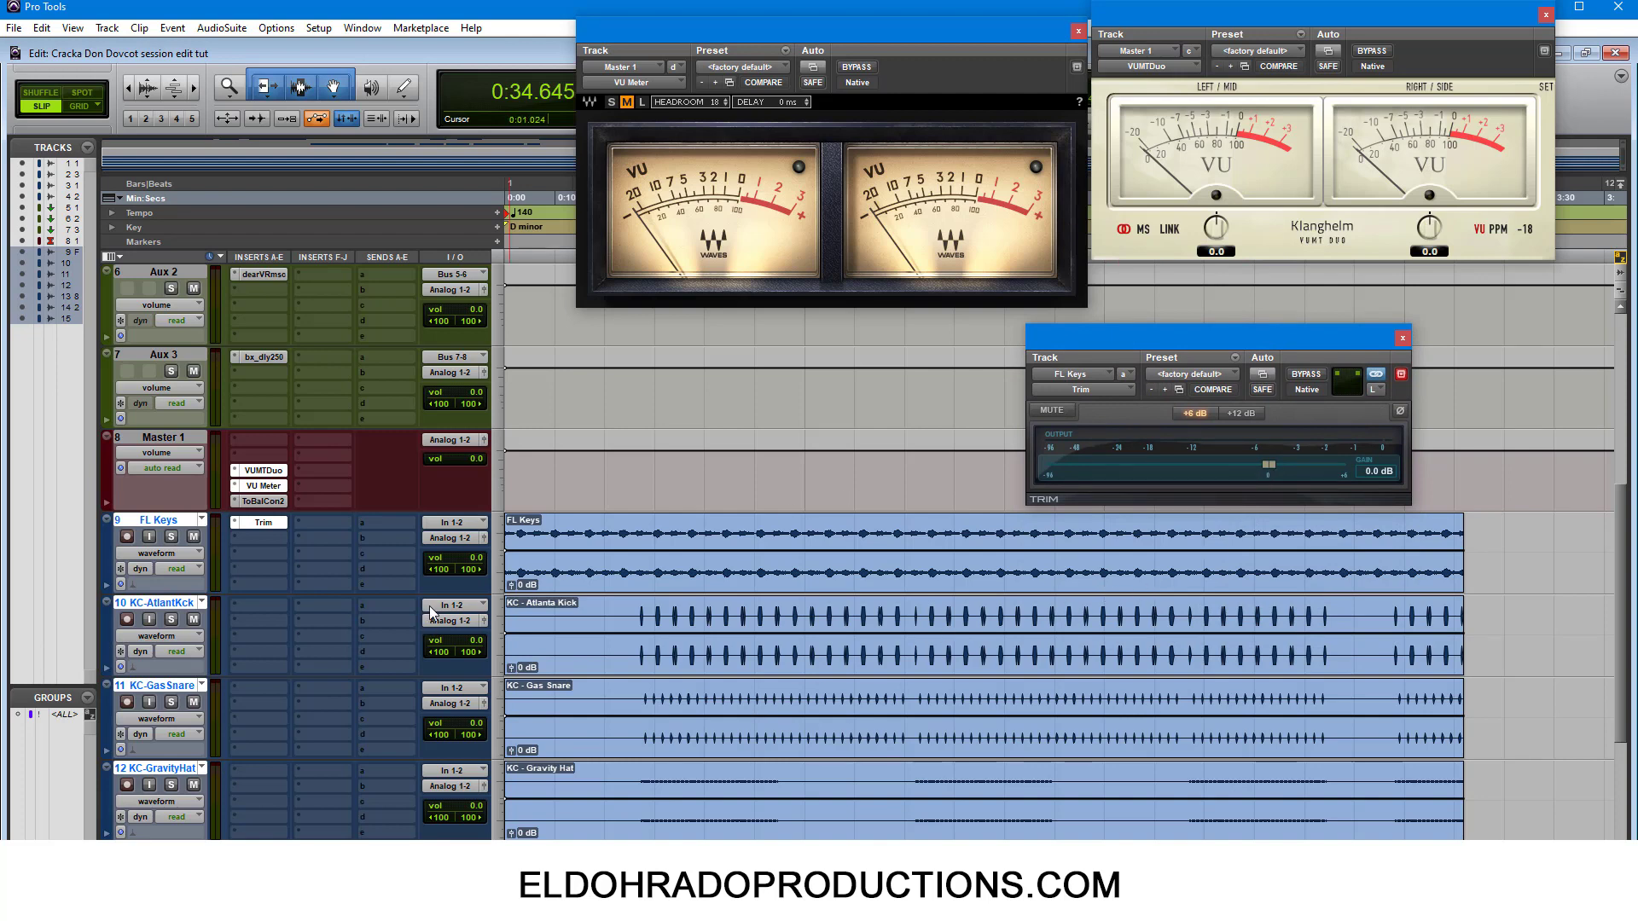
Select the vocal tracks Audio 3, Audio 1 and Audio 2 and mute them
{"action": "scroll", "coordinate": [236, 572], "scroll_direction": "up", "scroll_amount": 5}
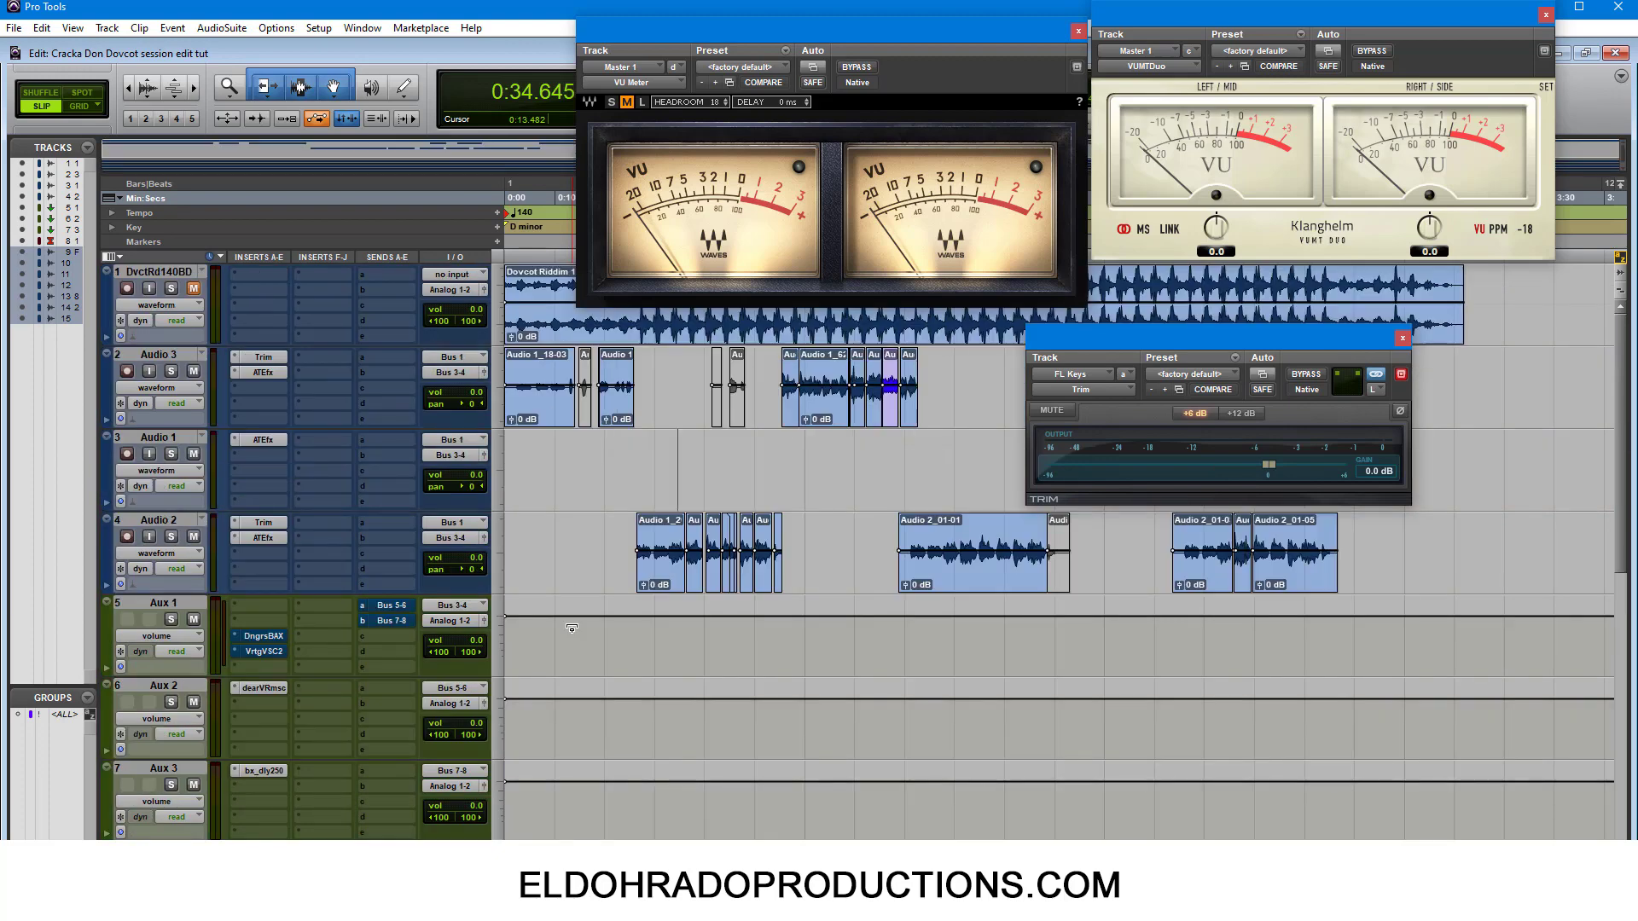
{"action": "left_click", "coordinate": [171, 357]}
{"action": "left_click", "coordinate": [162, 519], "text": "shift"}
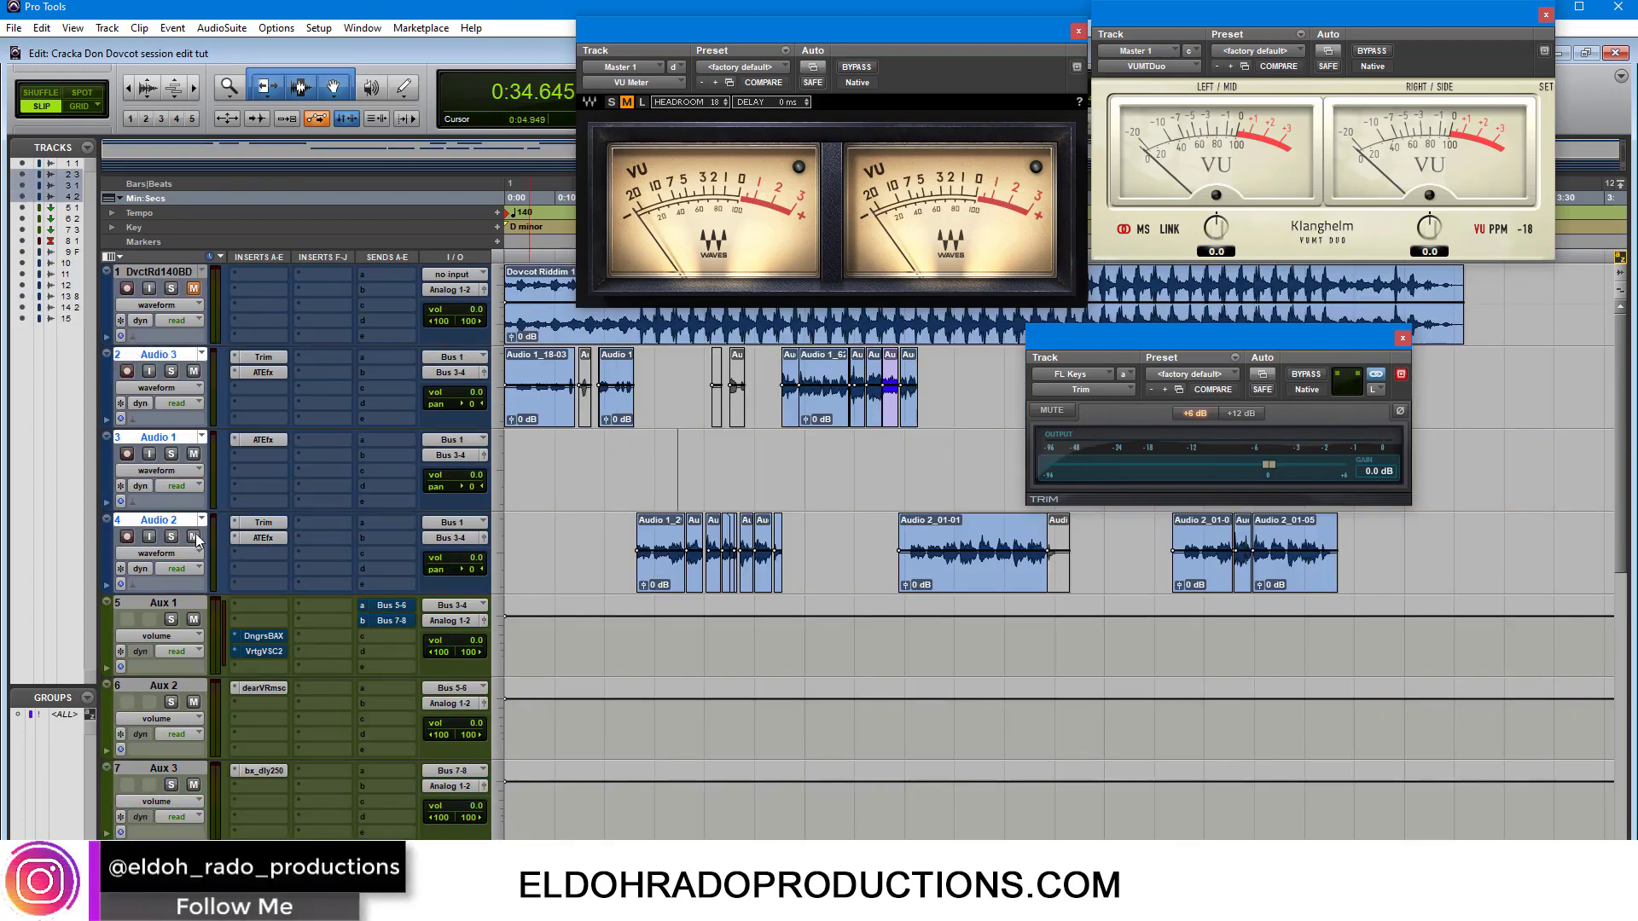
Select the tracks from FL Keys through TheGoat Vst and mute them all
{"action": "scroll", "coordinate": [214, 537], "scroll_direction": "down", "scroll_amount": 5}
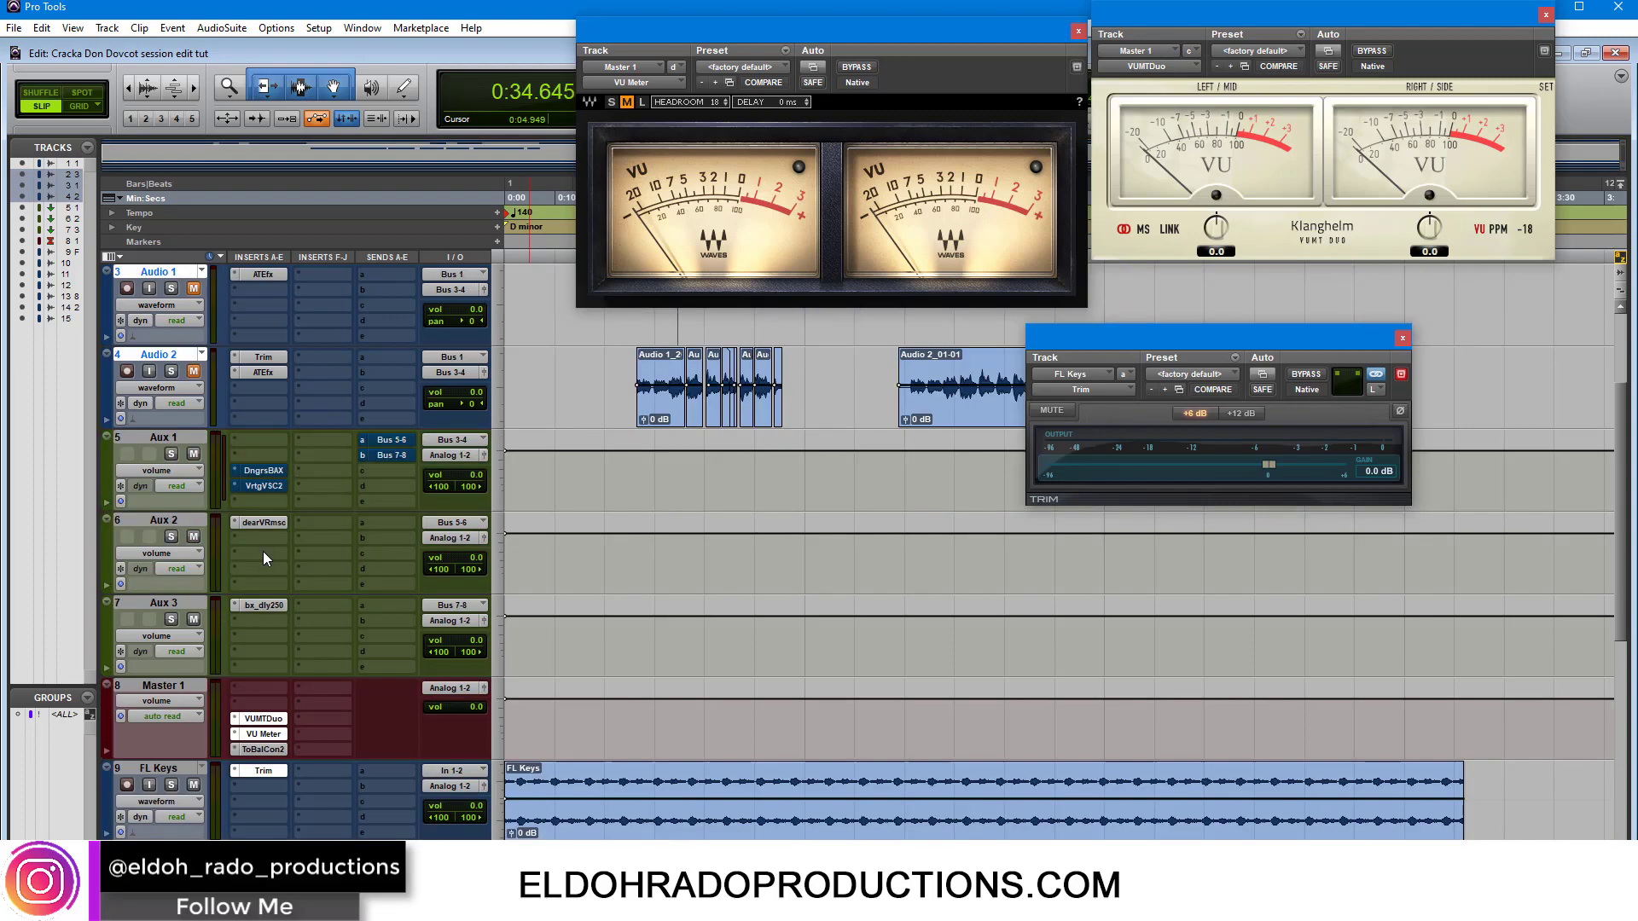
{"action": "left_click", "coordinate": [166, 524]}
{"action": "scroll", "coordinate": [165, 524], "scroll_direction": "down", "scroll_amount": 4}
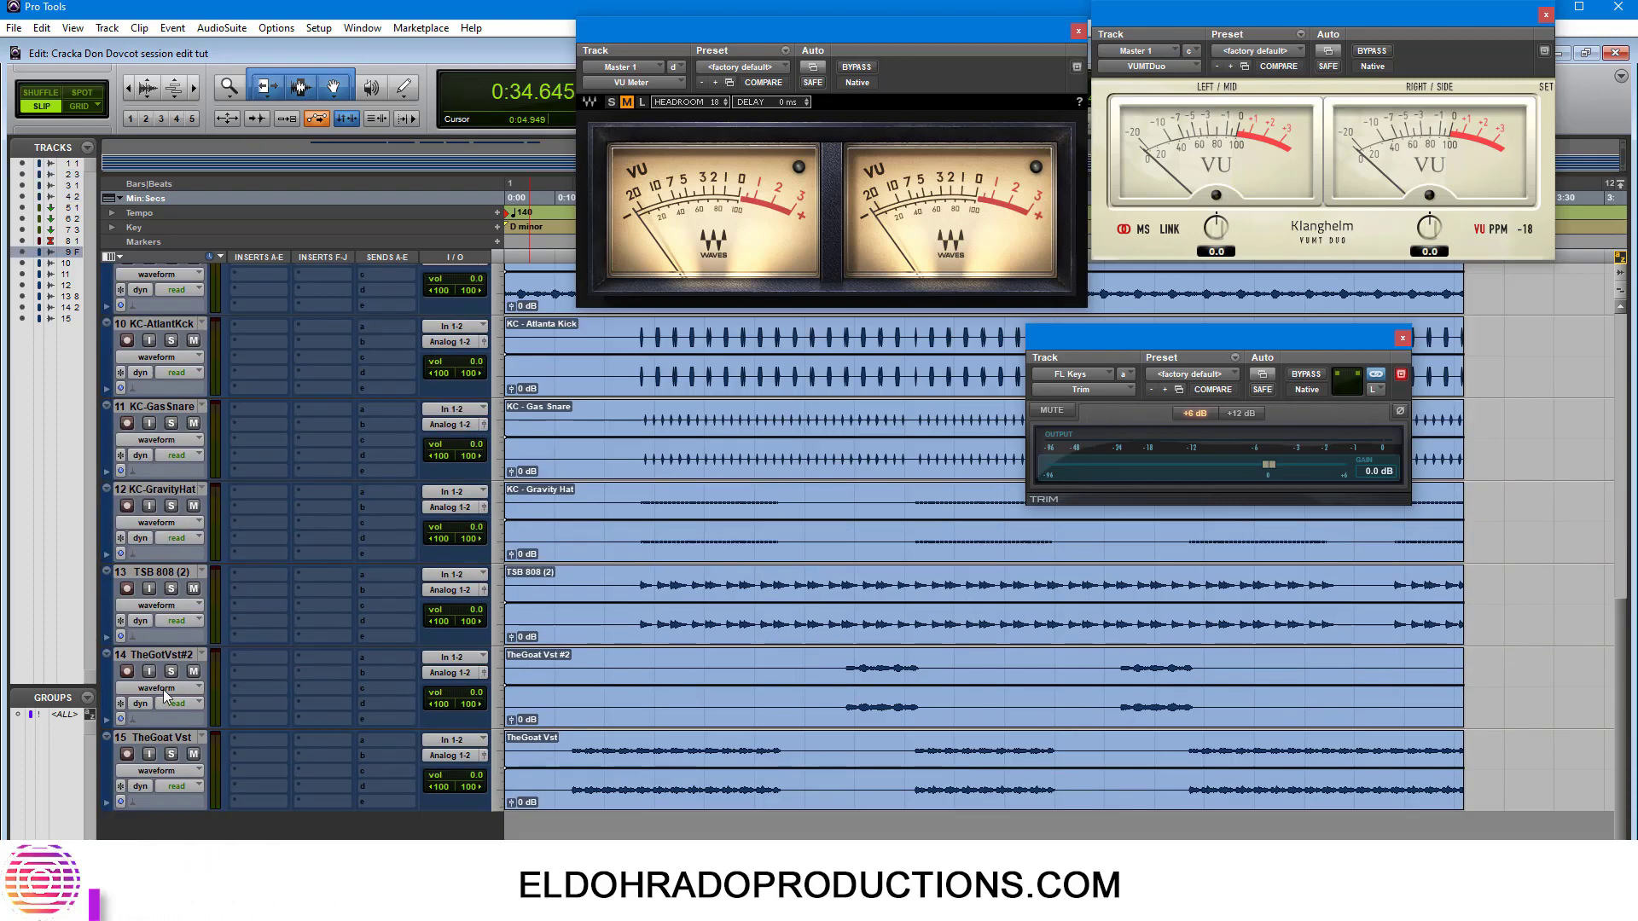
{"action": "left_click", "coordinate": [170, 739], "text": "shift"}
{"action": "scroll", "coordinate": [297, 651], "scroll_direction": "up", "scroll_amount": 4}
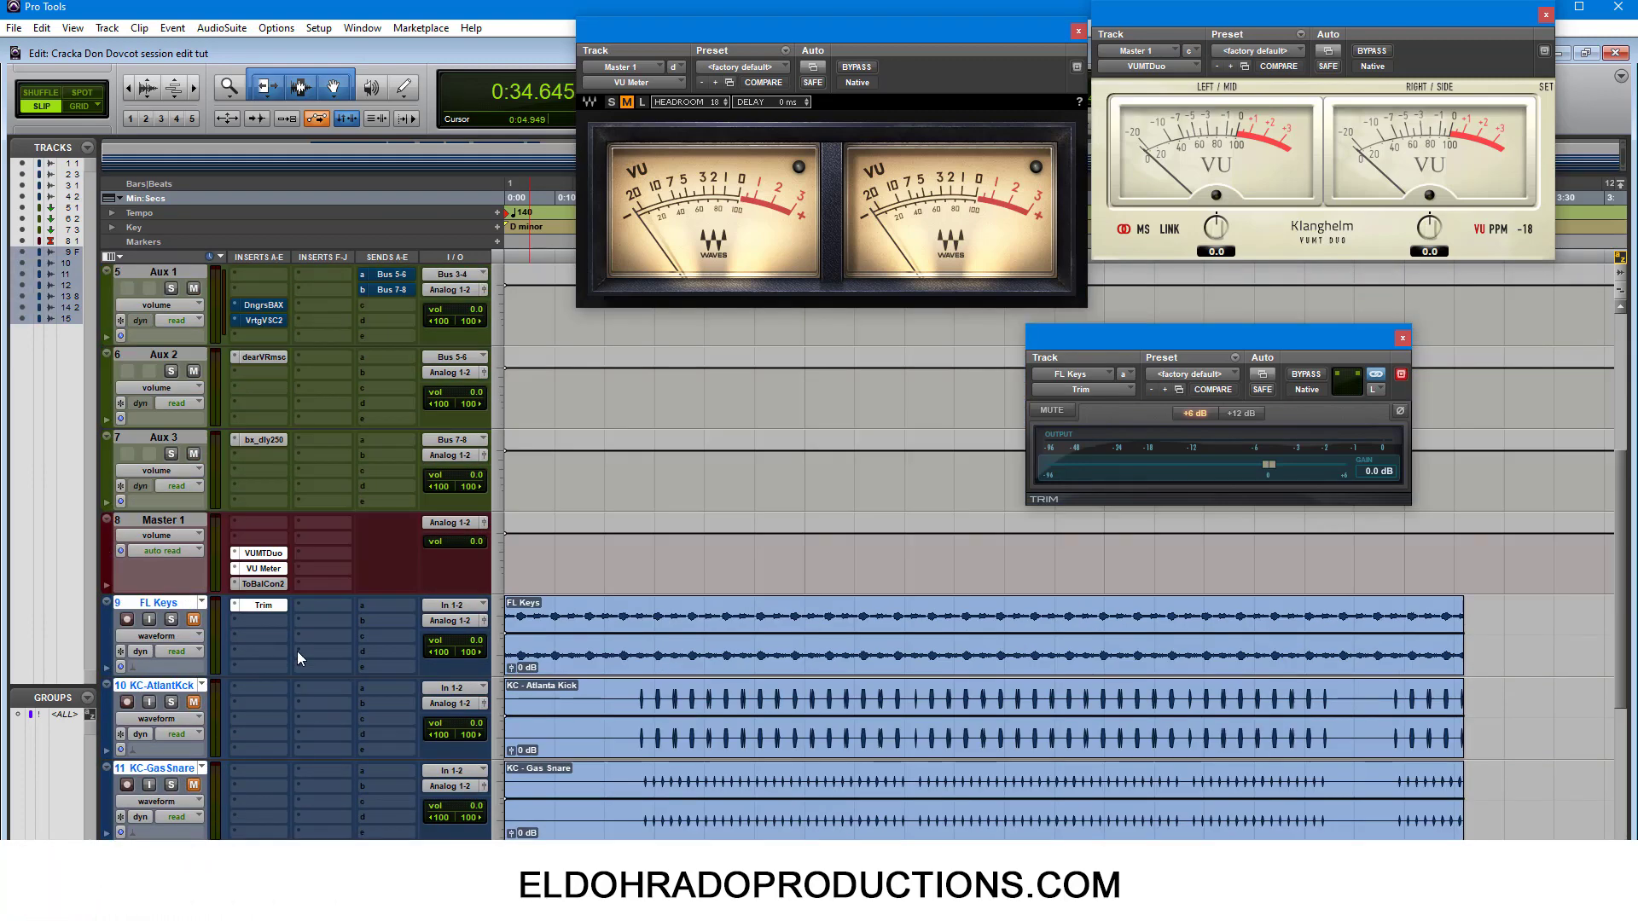
Reorder the tracks below Master 1 as KC - Atlanta Kick, TSB 808 (2), KC - Gas Snare, KC - Gravity Hat and FL Keys
{"action": "scroll", "coordinate": [297, 652], "scroll_direction": "down", "scroll_amount": 1}
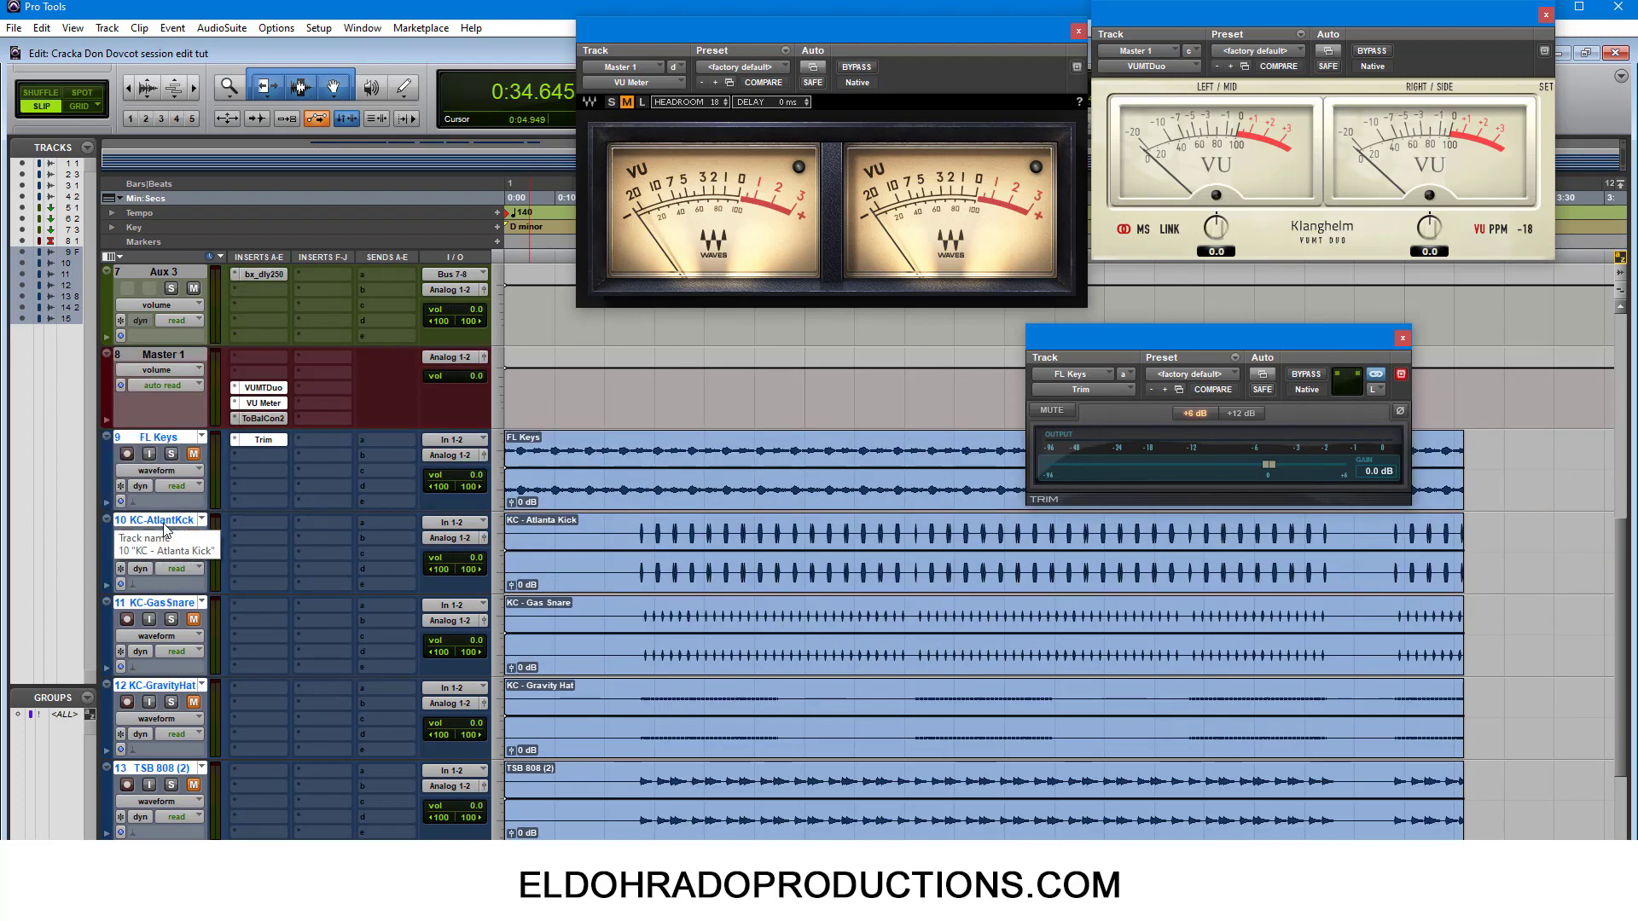
{"action": "left_click", "coordinate": [163, 522], "text": "ctrl"}
{"action": "left_click_drag", "start_coordinate": [164, 528], "coordinate": [162, 444]}
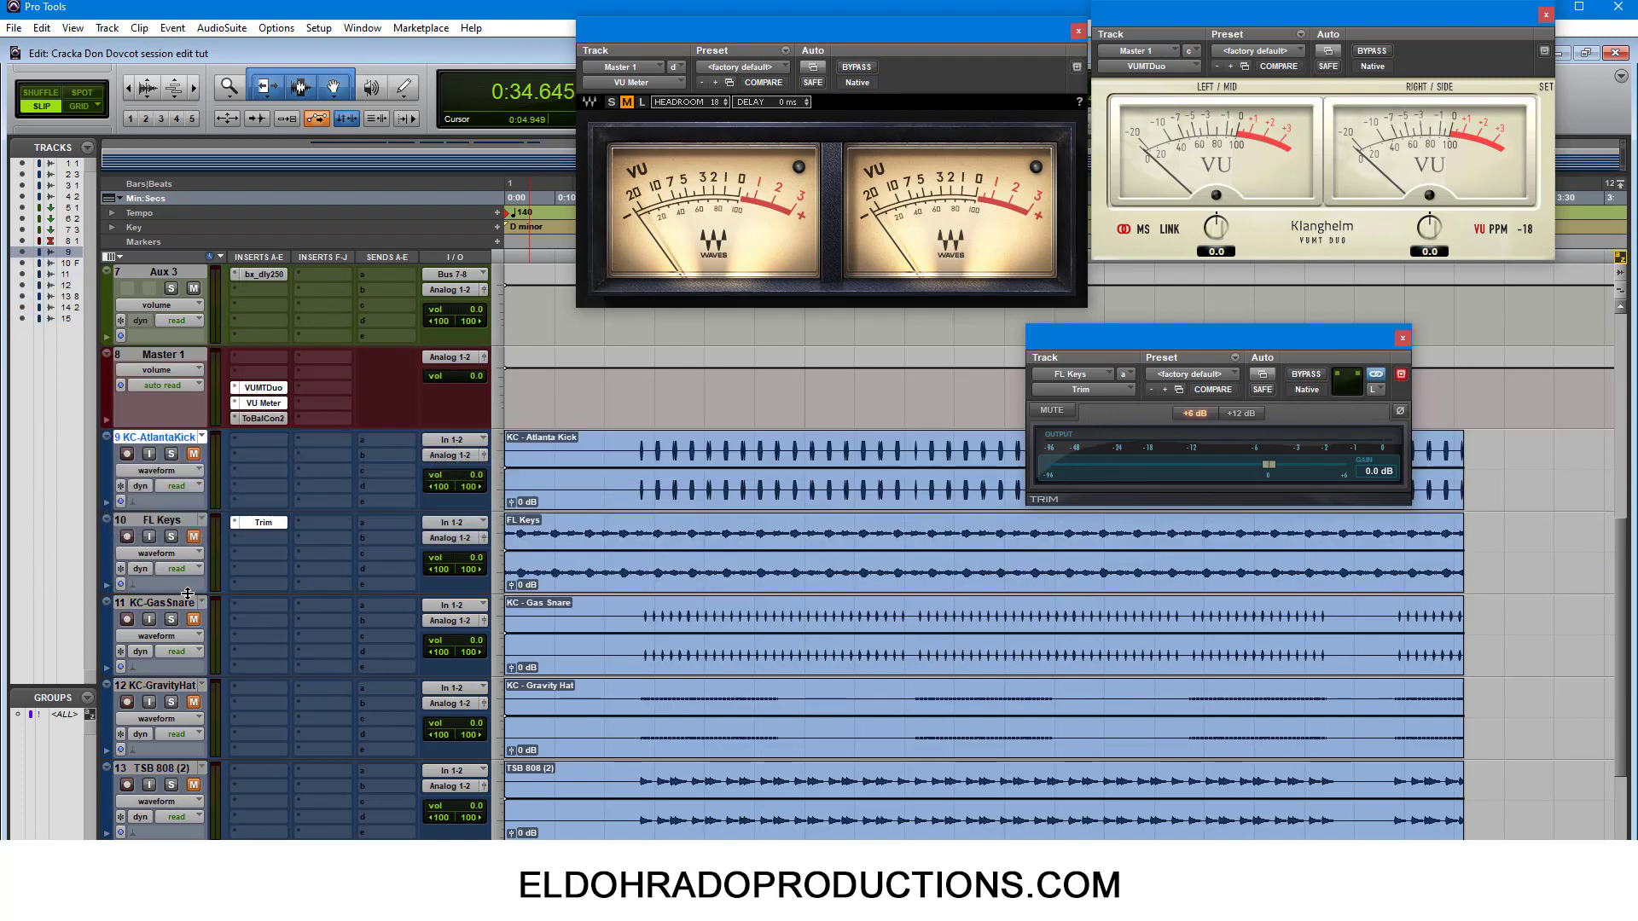
{"action": "left_click_drag", "start_coordinate": [179, 610], "coordinate": [171, 522]}
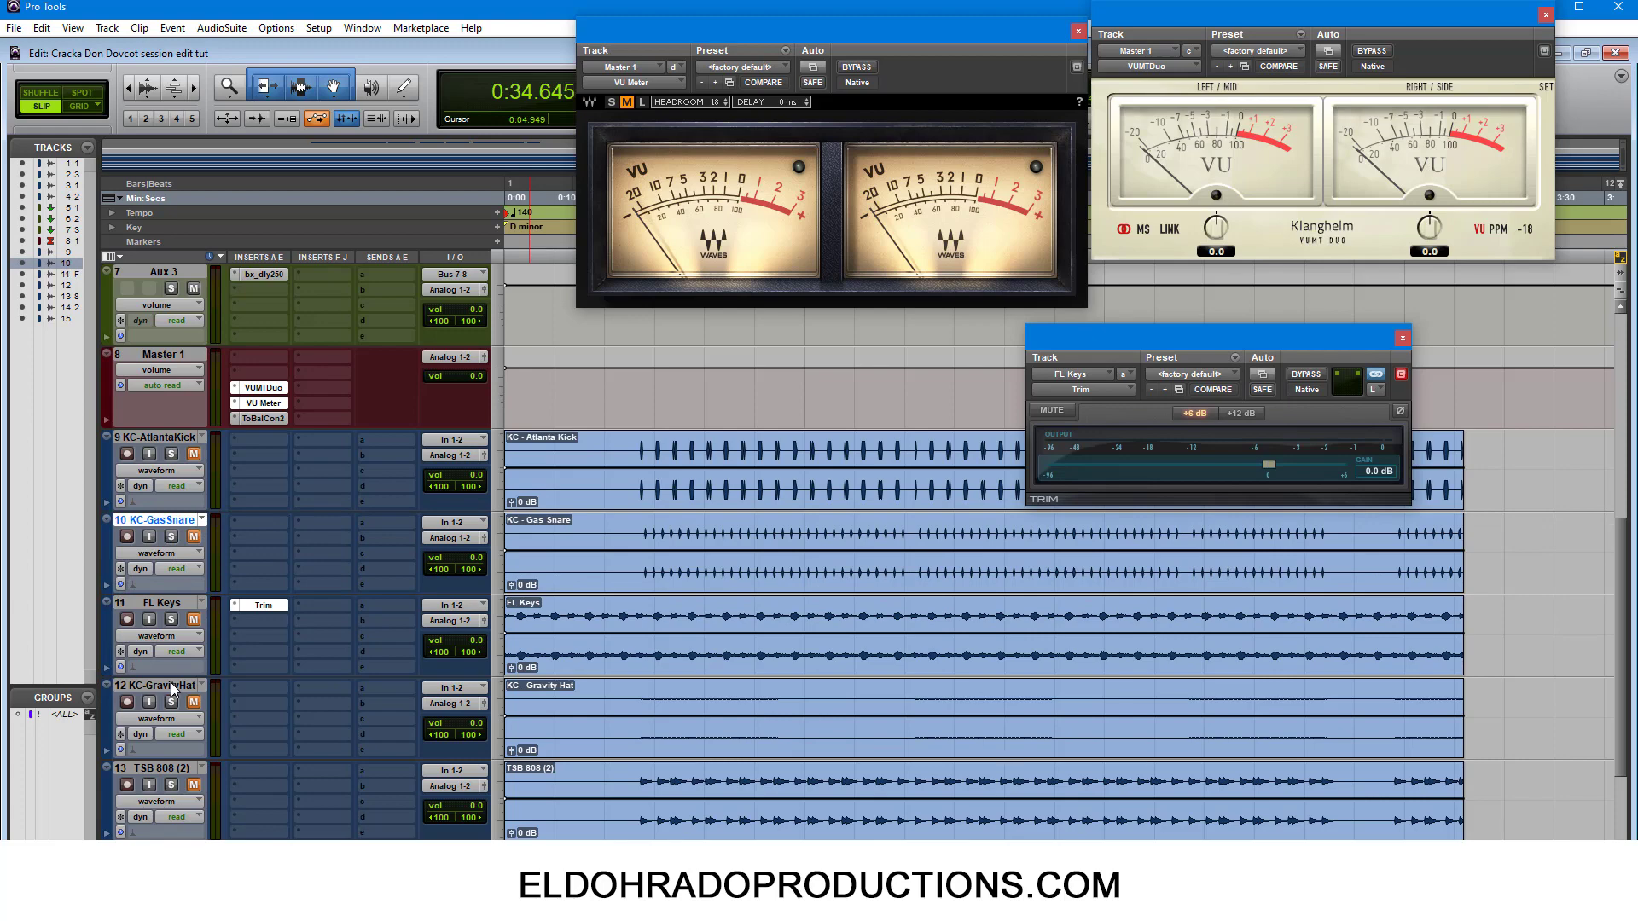
{"action": "left_click_drag", "start_coordinate": [172, 684], "coordinate": [172, 601]}
{"action": "left_click_drag", "start_coordinate": [167, 770], "coordinate": [173, 522]}
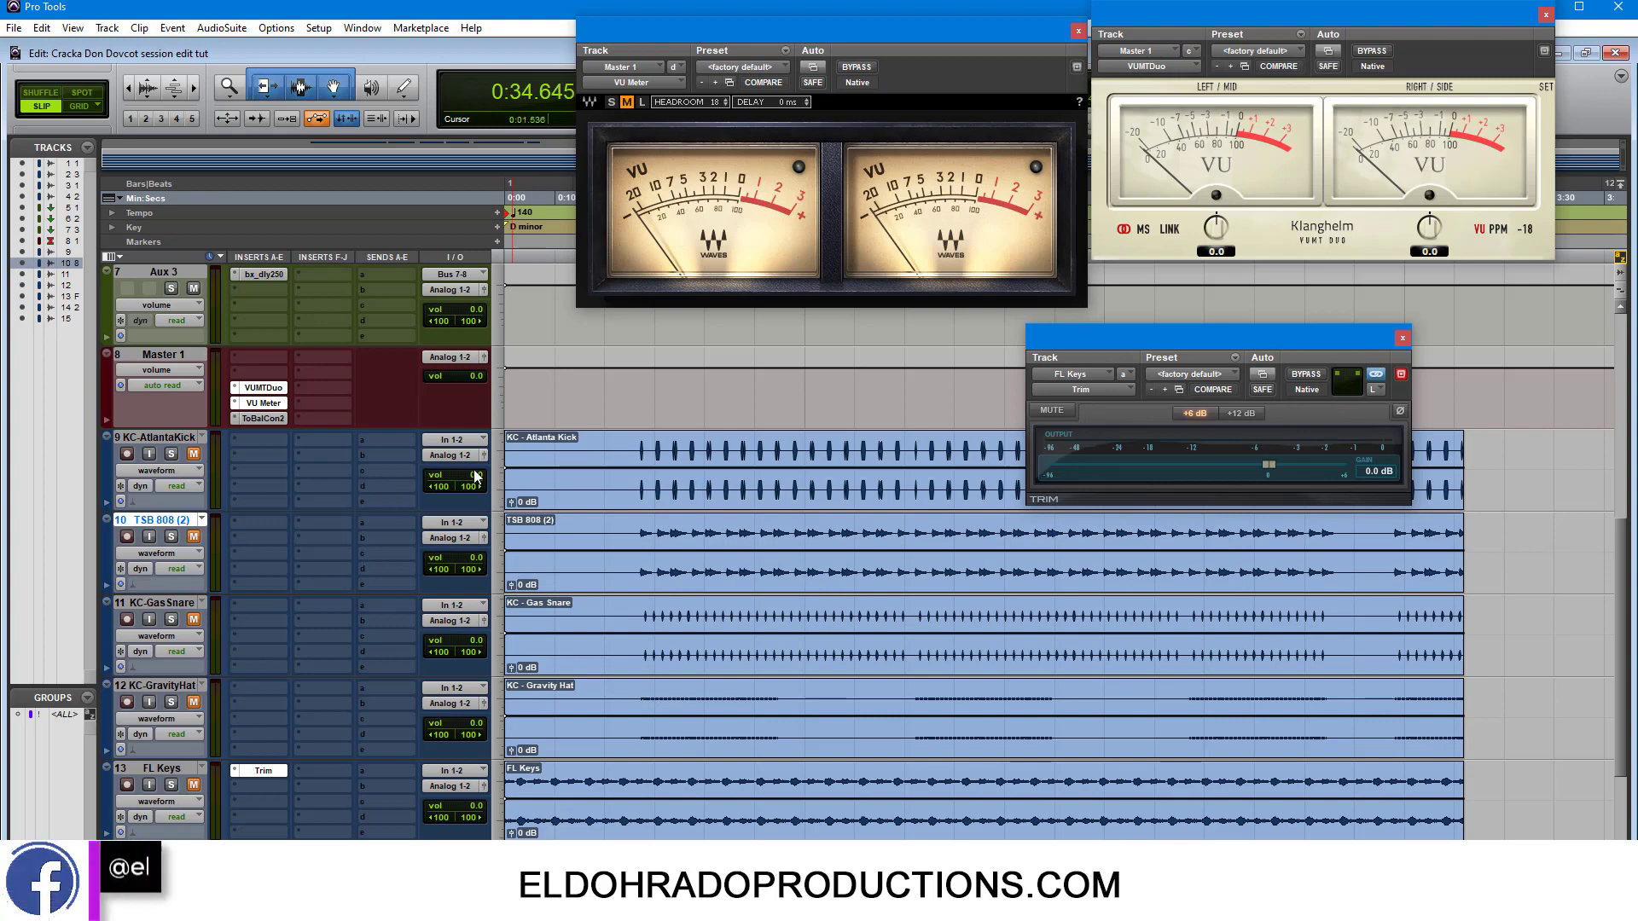
Unmute KC - Atlanta Kick and lower its clip gain to -1.5 dB, checking its playback on the master VU meters
{"action": "left_click", "coordinate": [639, 443]}
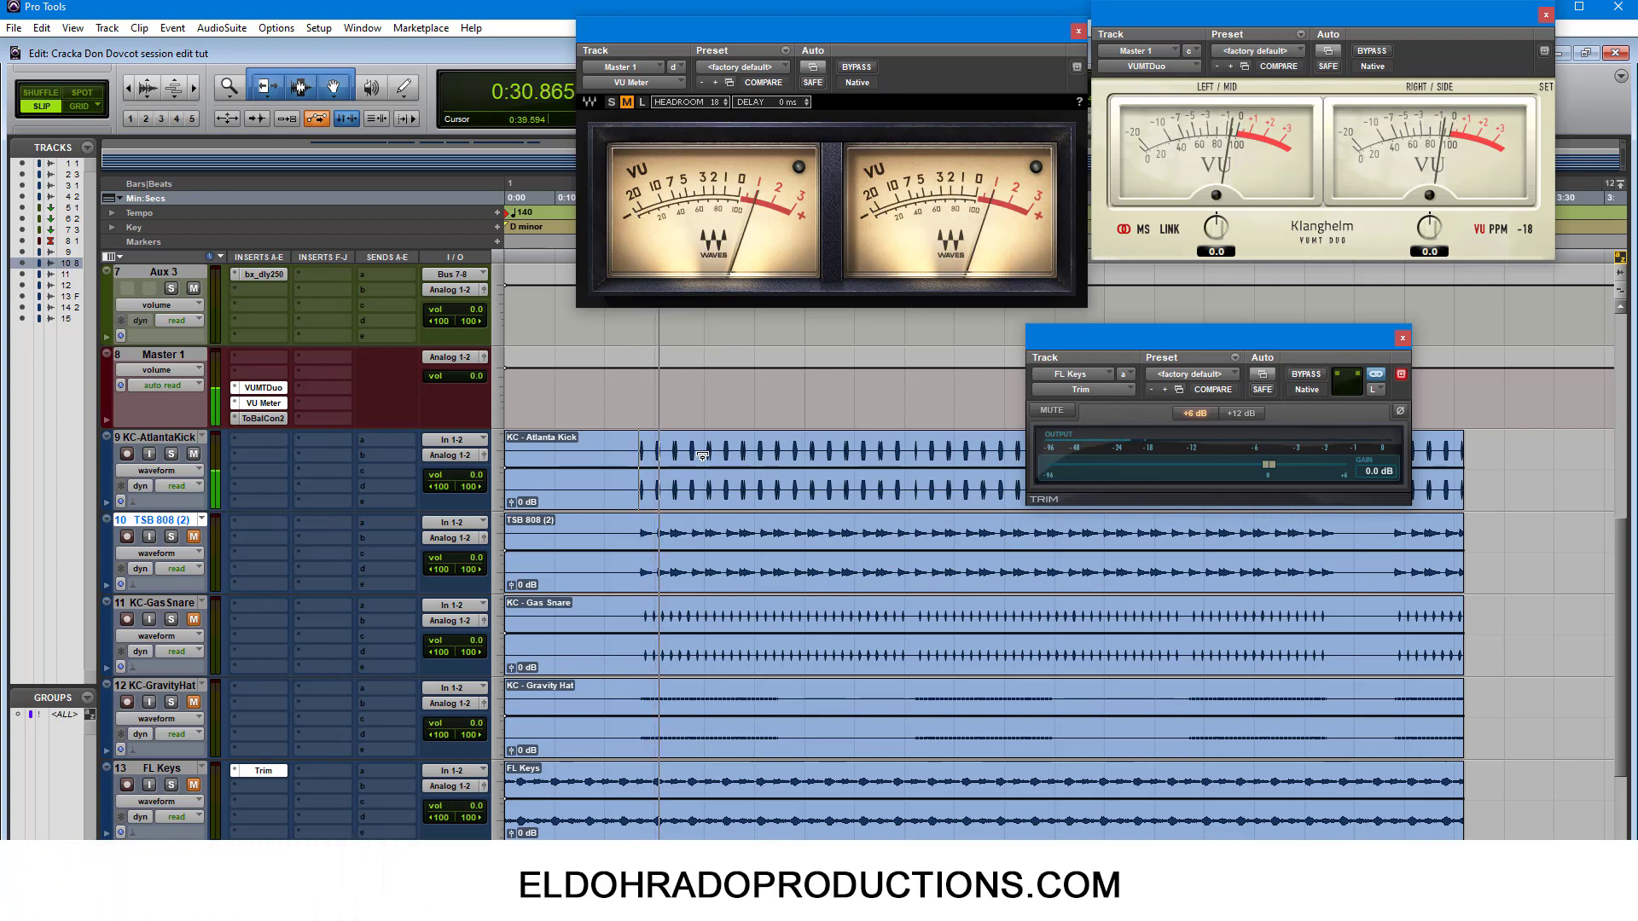
{"action": "left_click_drag", "start_coordinate": [512, 501], "coordinate": [514, 543]}
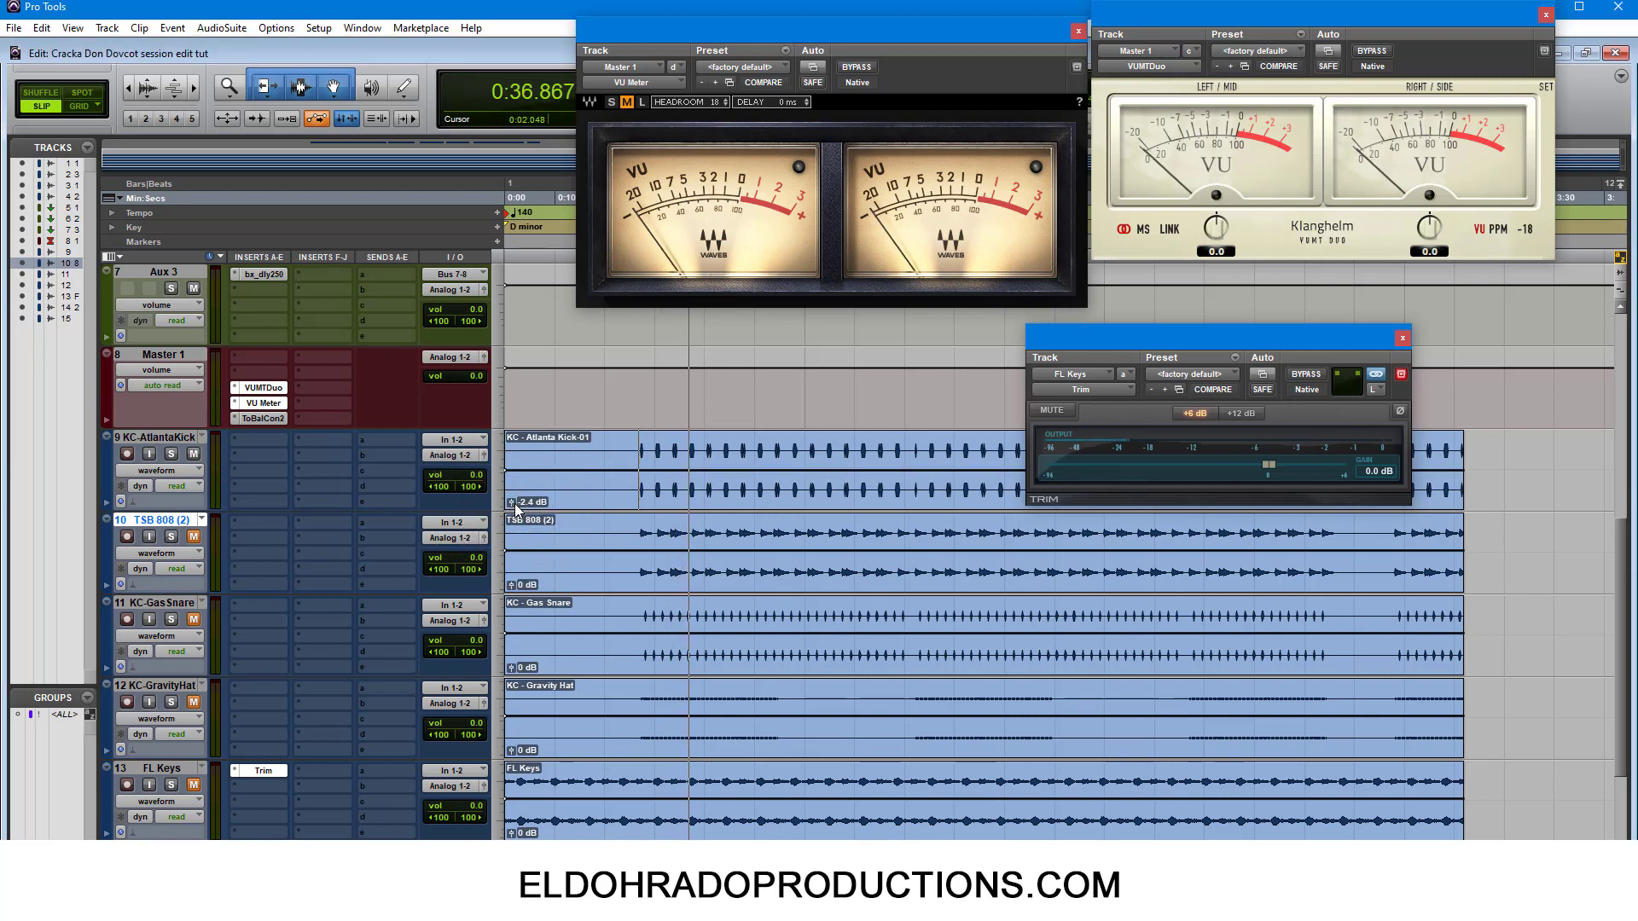
{"action": "left_click_drag", "start_coordinate": [515, 507], "coordinate": [513, 504]}
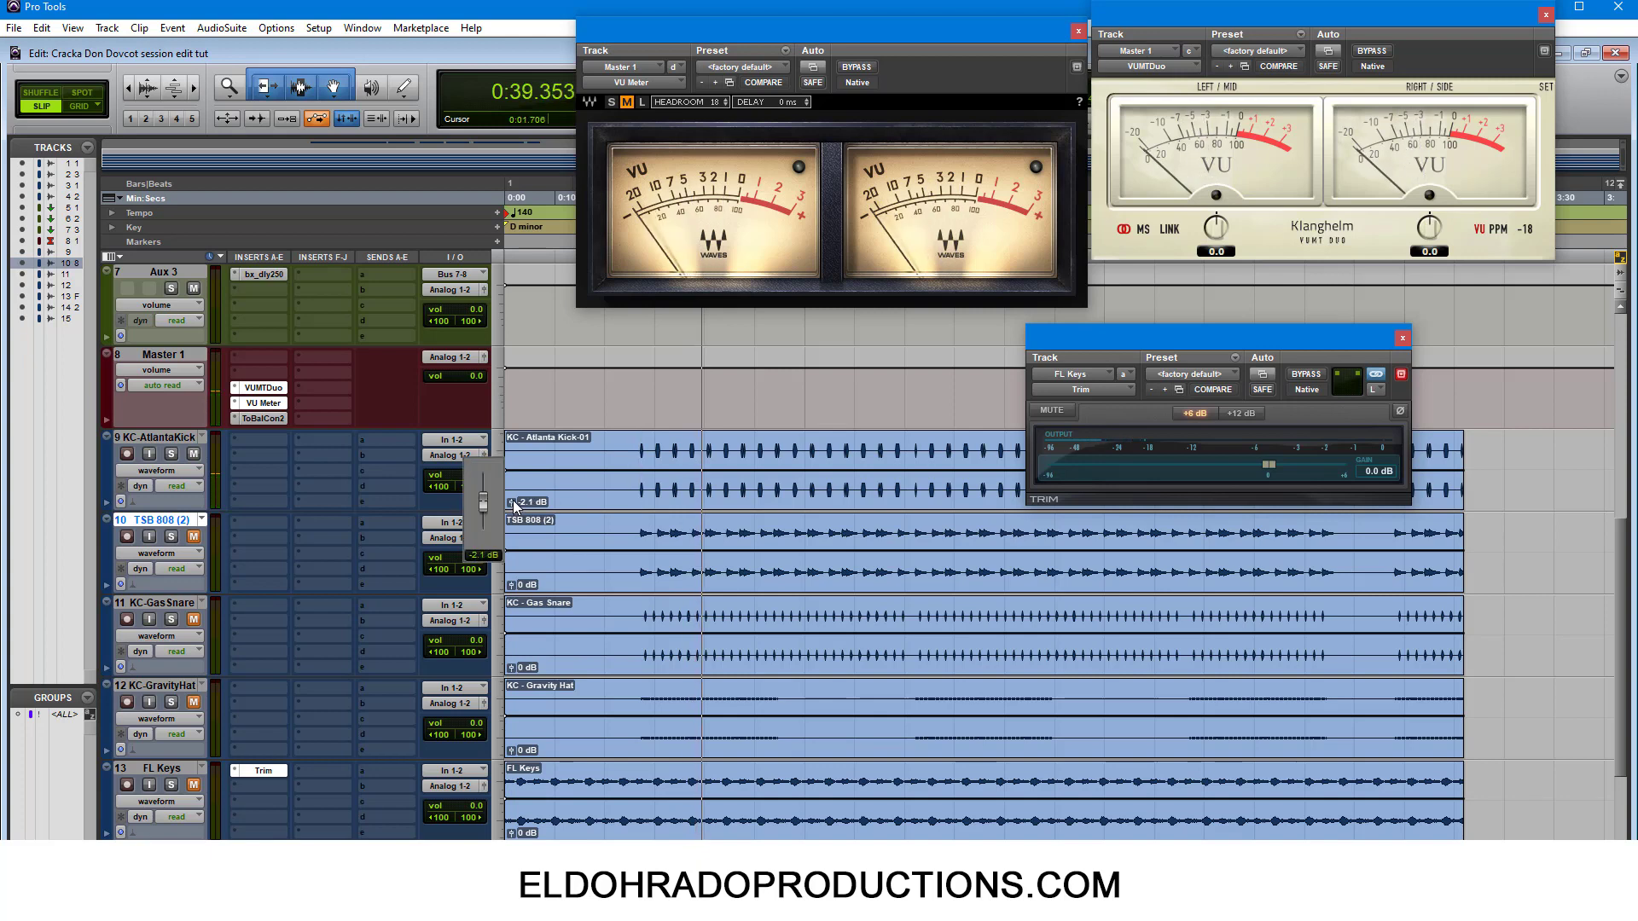
{"action": "left_click", "coordinate": [686, 451]}
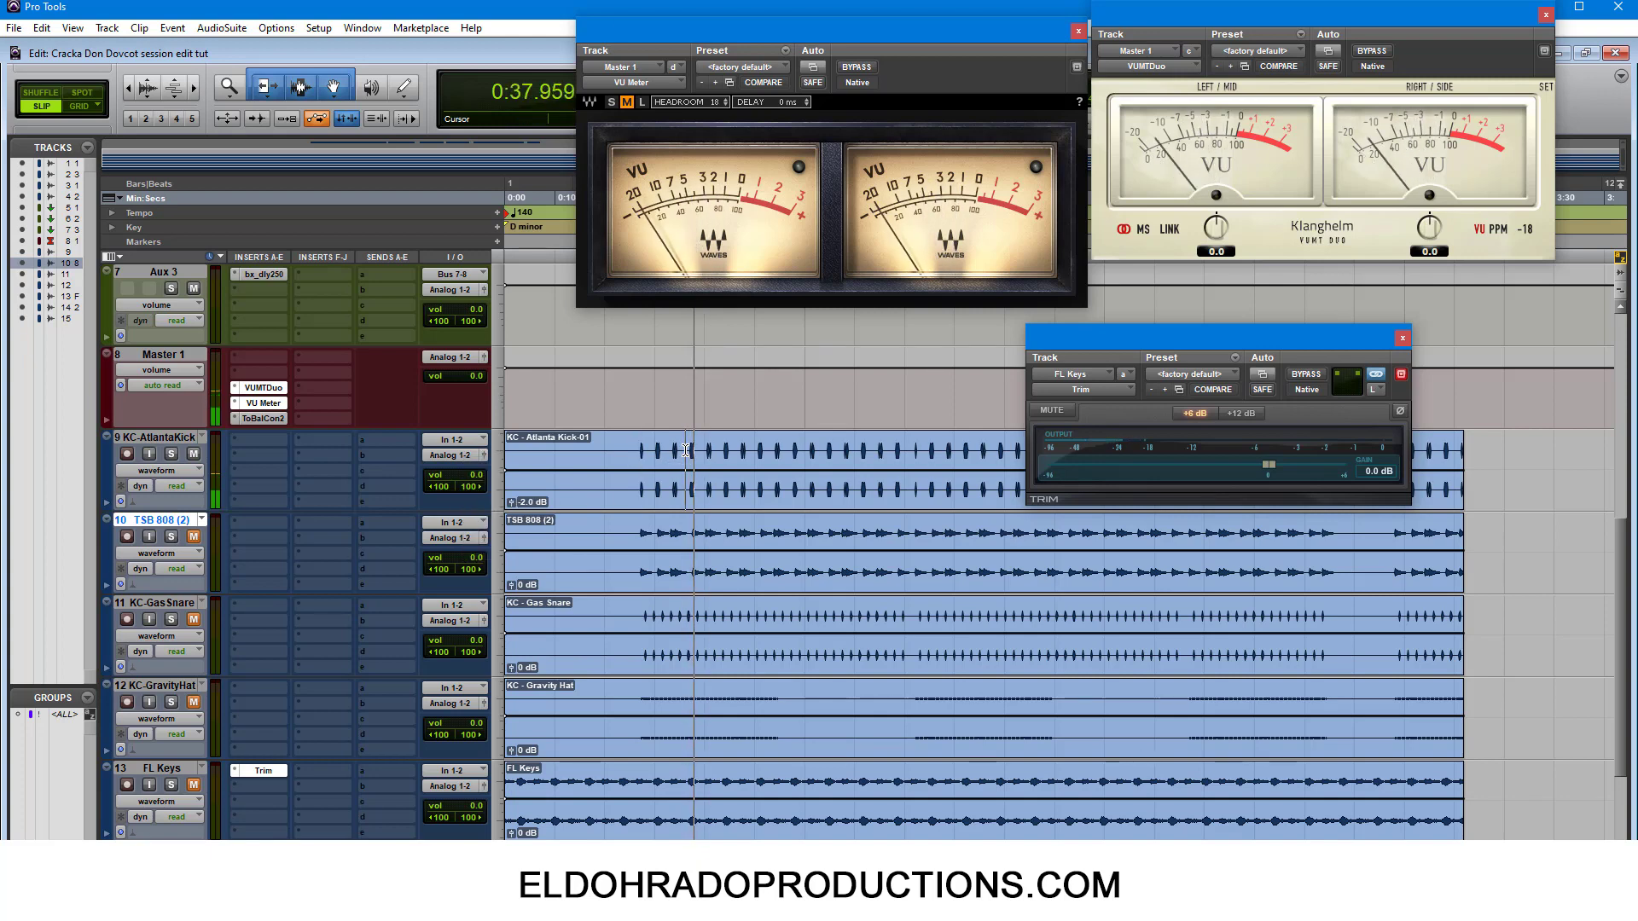
{"action": "key", "text": "space"}
{"action": "left_click_drag", "start_coordinate": [513, 504], "coordinate": [512, 500]}
{"action": "key", "text": "space"}
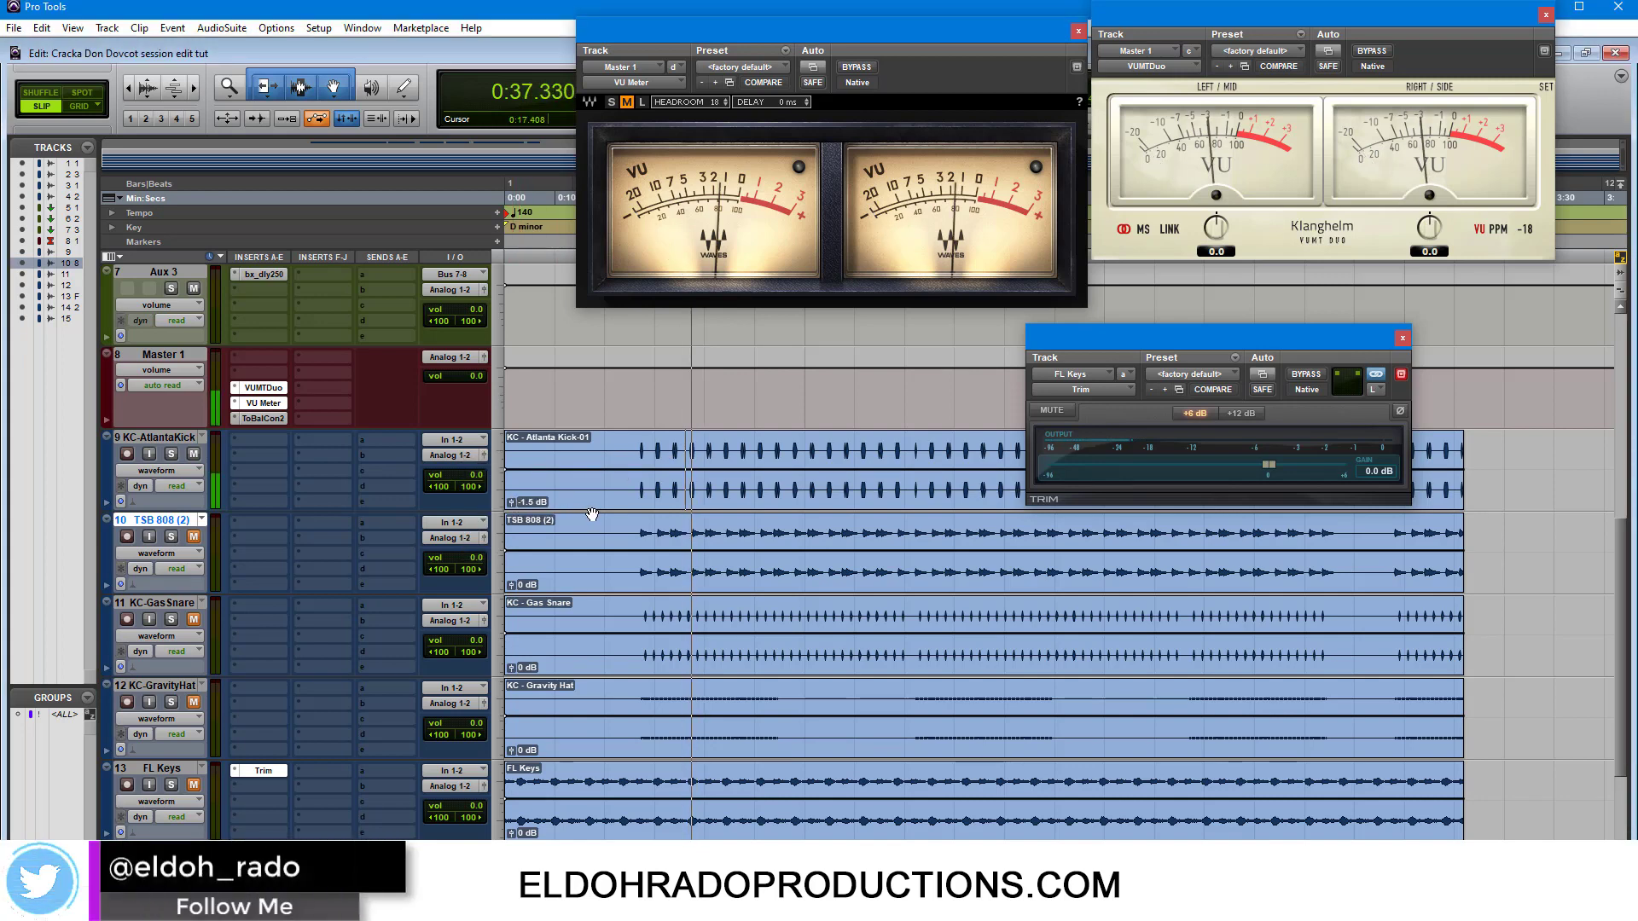
{"action": "key", "text": "space"}
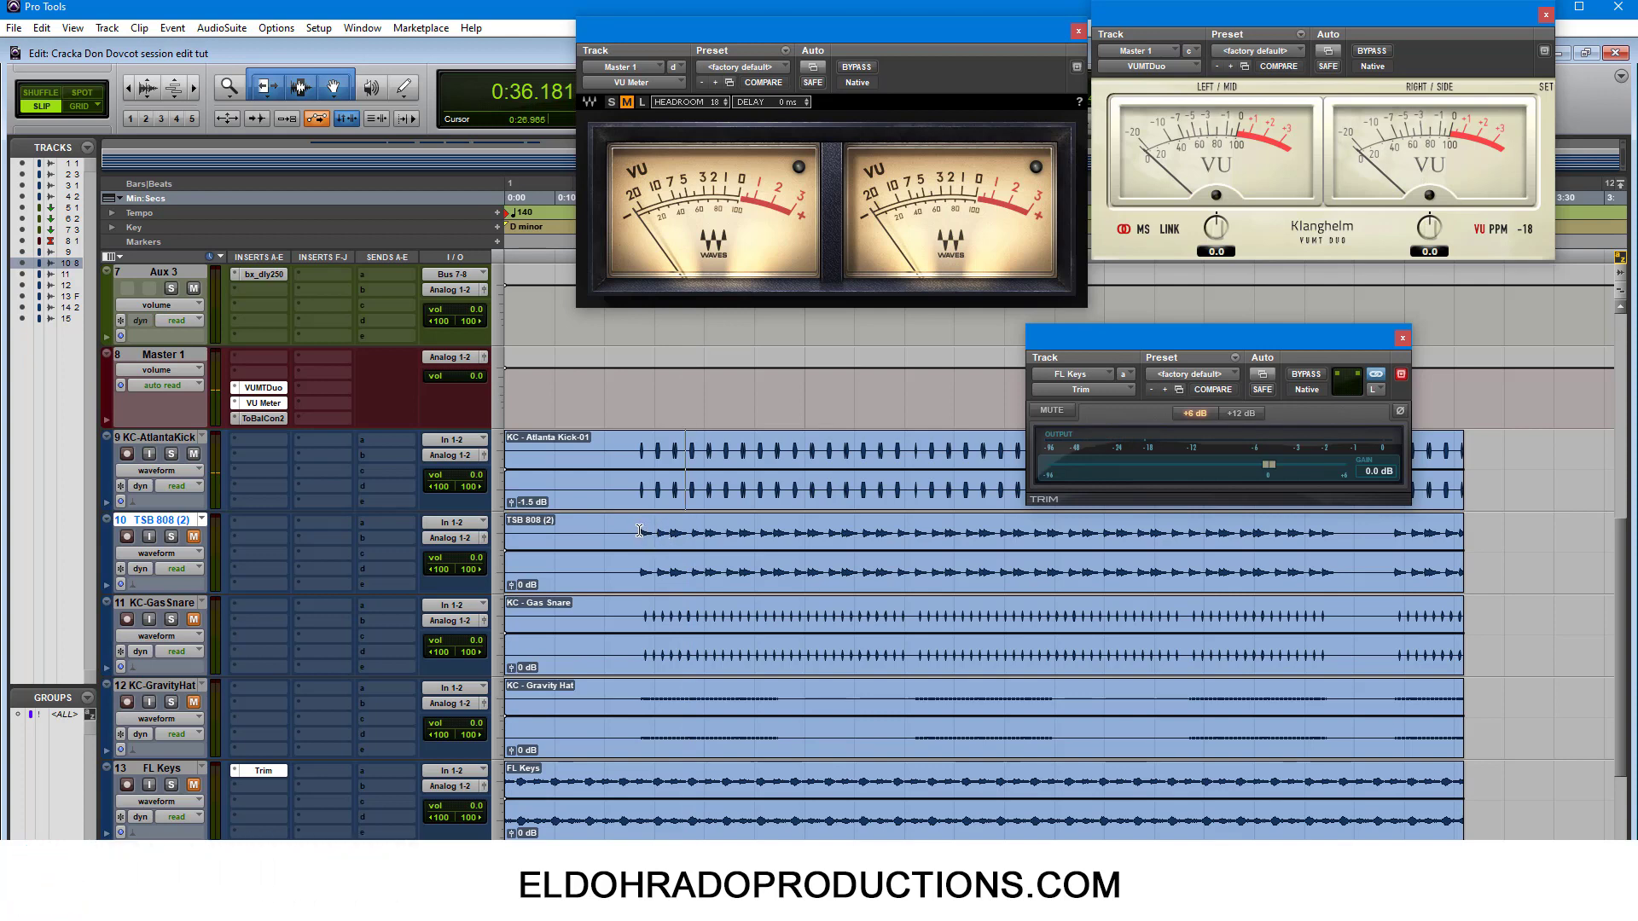
Unmute TSB 808 (2) and play it from its first hit to check its level on the master VU meters
{"action": "left_click", "coordinate": [640, 531]}
{"action": "left_click", "coordinate": [193, 537]}
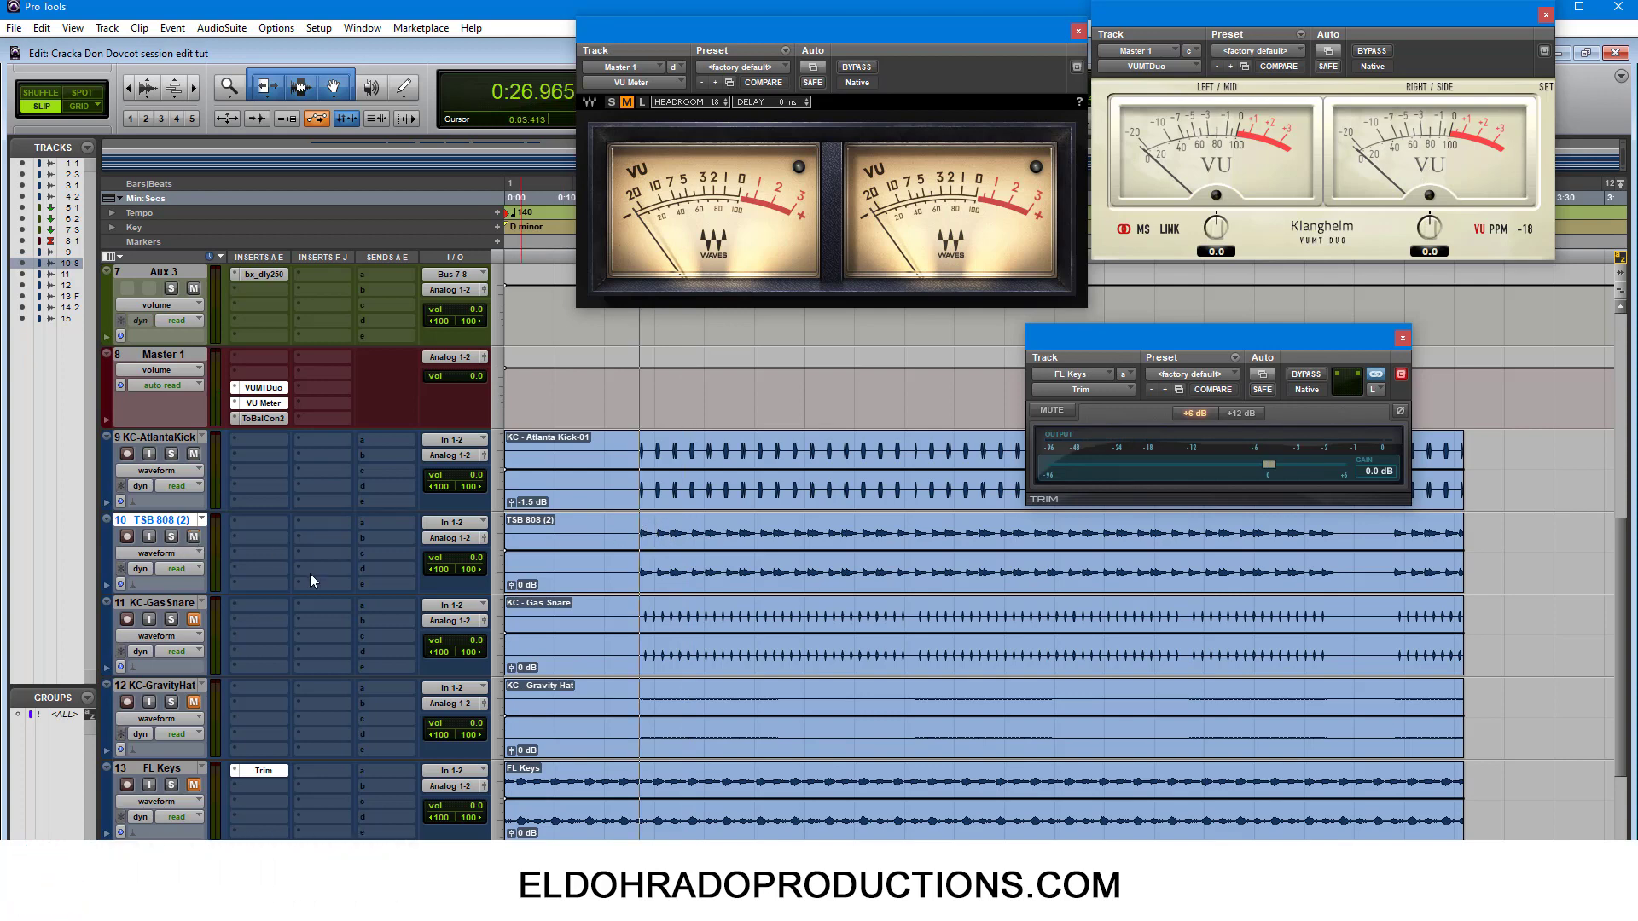
{"action": "key", "text": "space"}
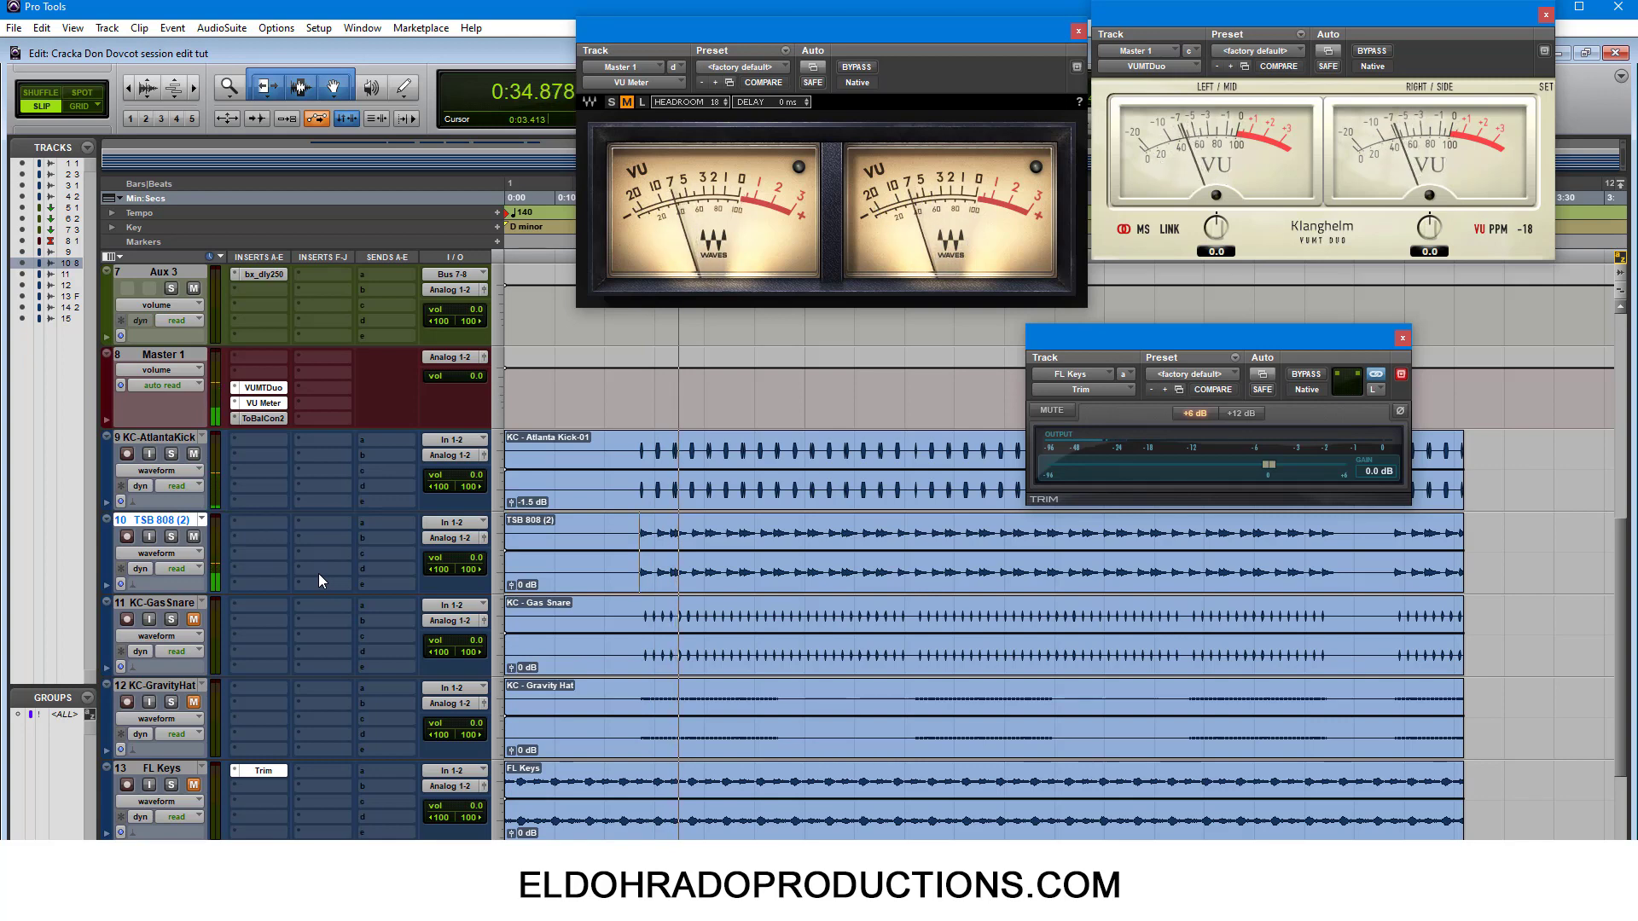
Lower the KC - Atlanta Kick clip gain to -2.3 dB and replay the kick and 808 together, checking the master VU meters
{"action": "key", "text": "space"}
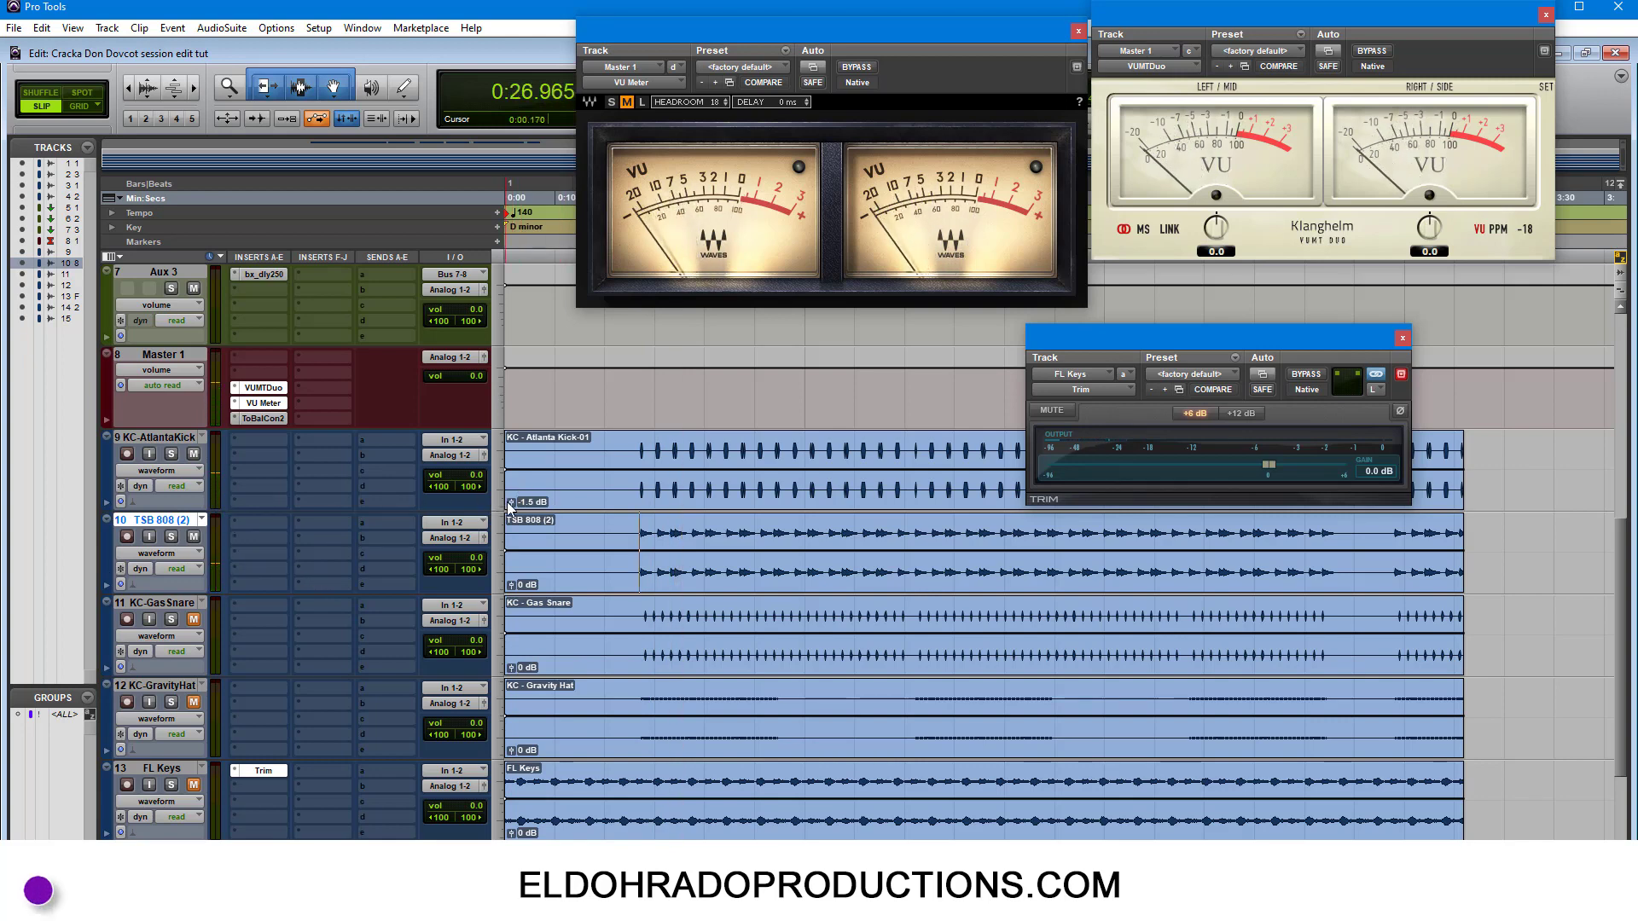
{"action": "left_click", "coordinate": [663, 529]}
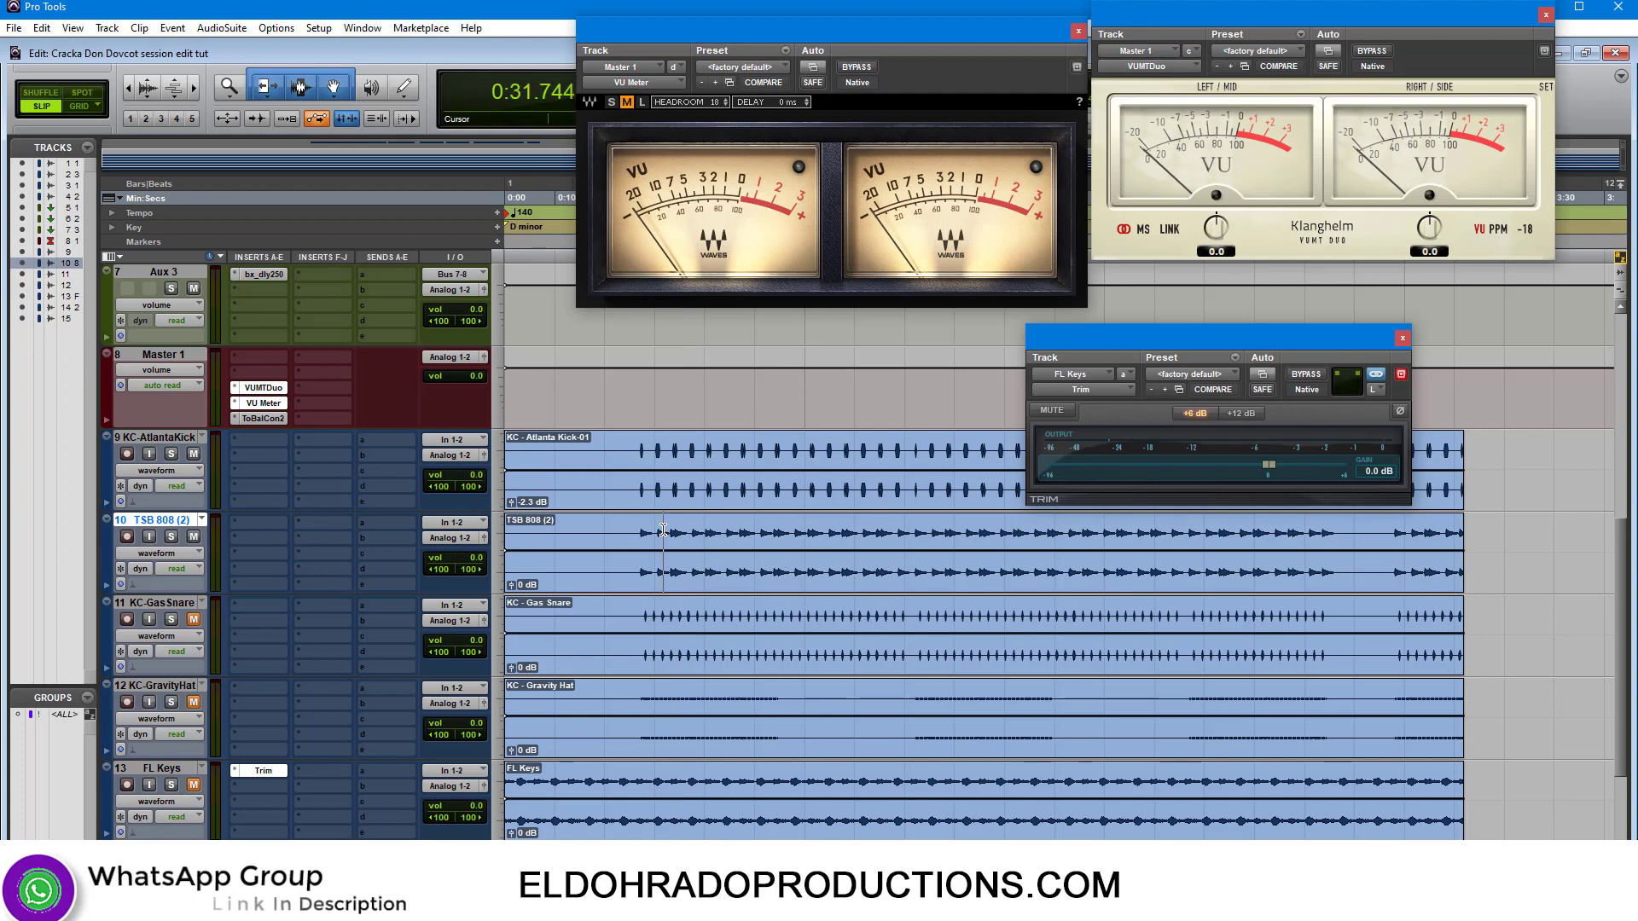
{"action": "key", "text": "space"}
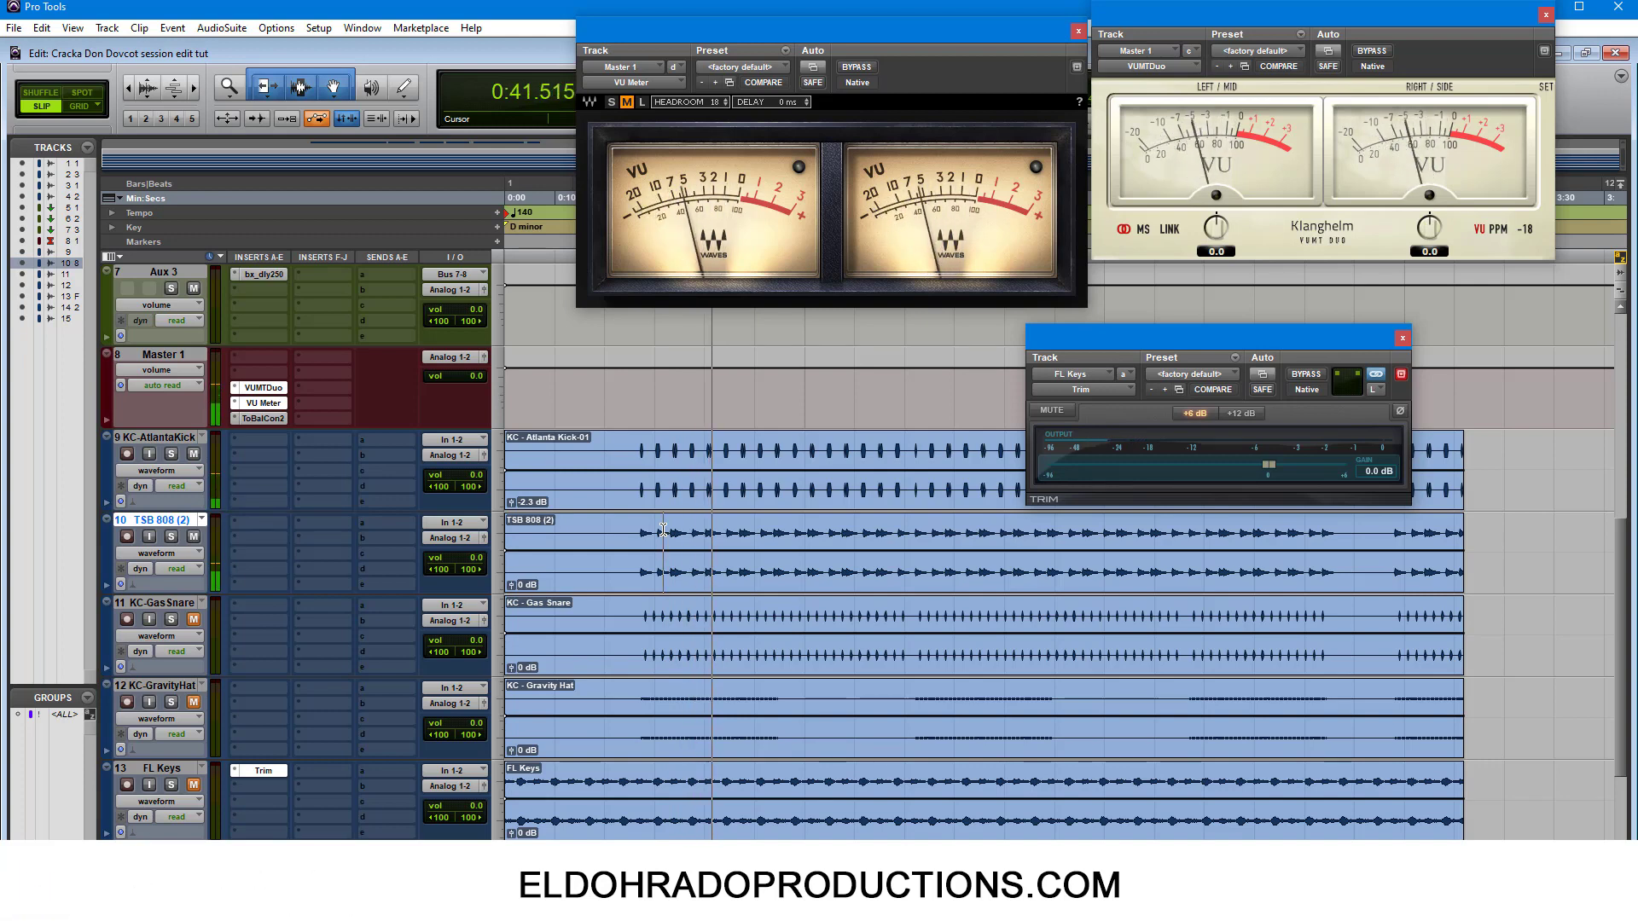
{"action": "key", "text": "space"}
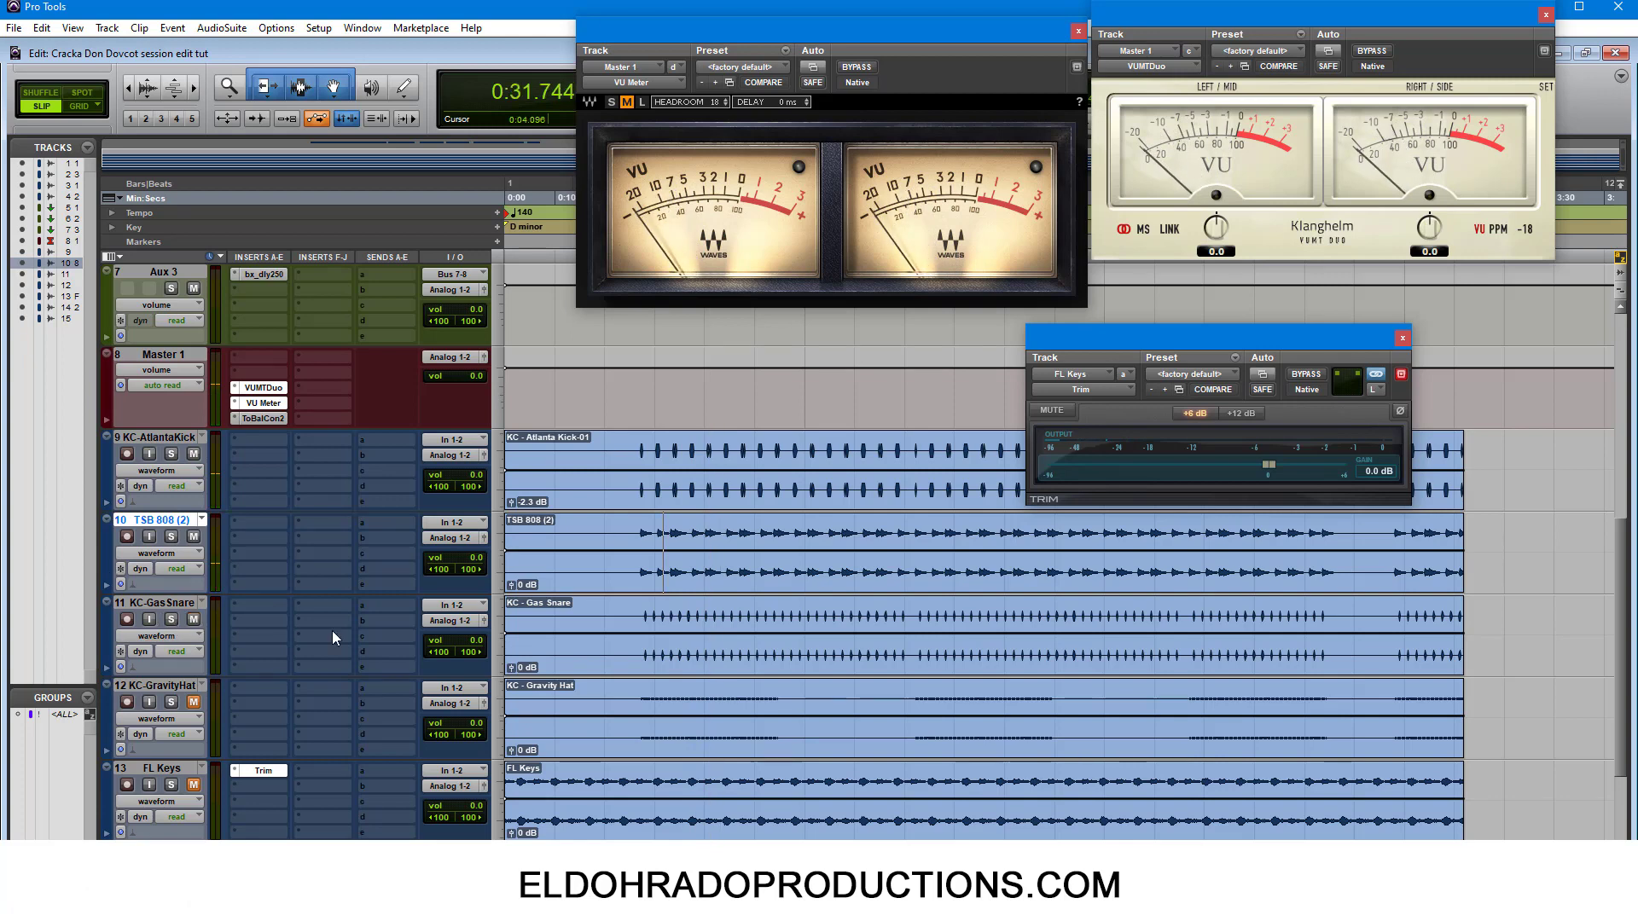
Unmute KC - Gas Snare, KC - Gravity Hat and FL Keys while playing the beat to check its level on the master VU meters
{"action": "key", "text": "space"}
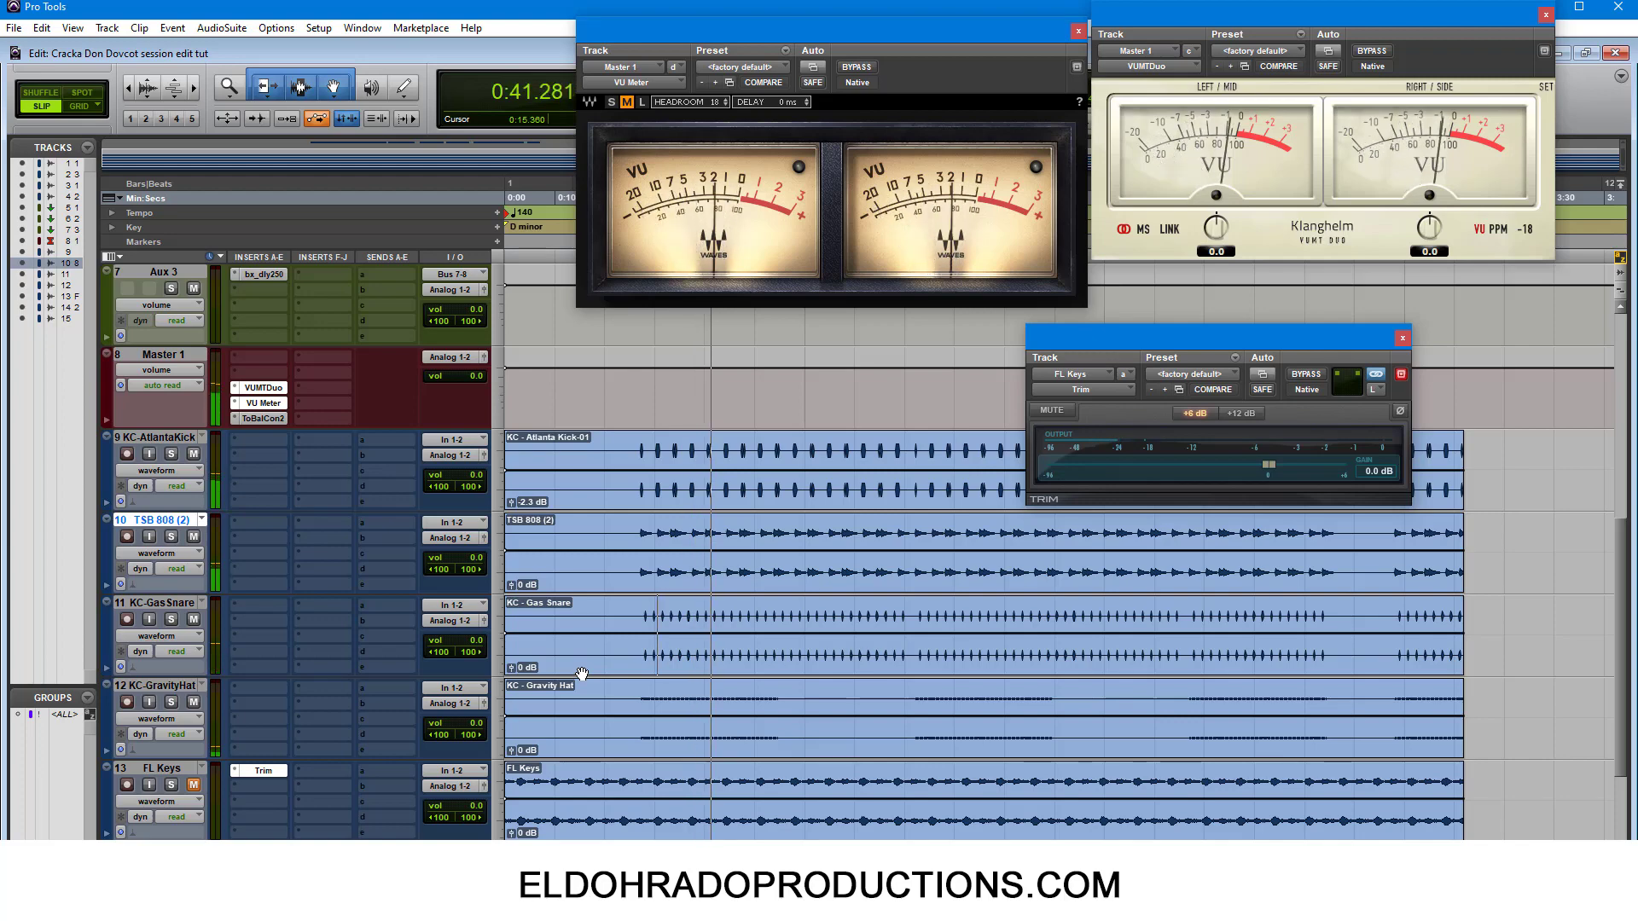
{"action": "scroll", "coordinate": [478, 651], "scroll_direction": "down", "scroll_amount": 2}
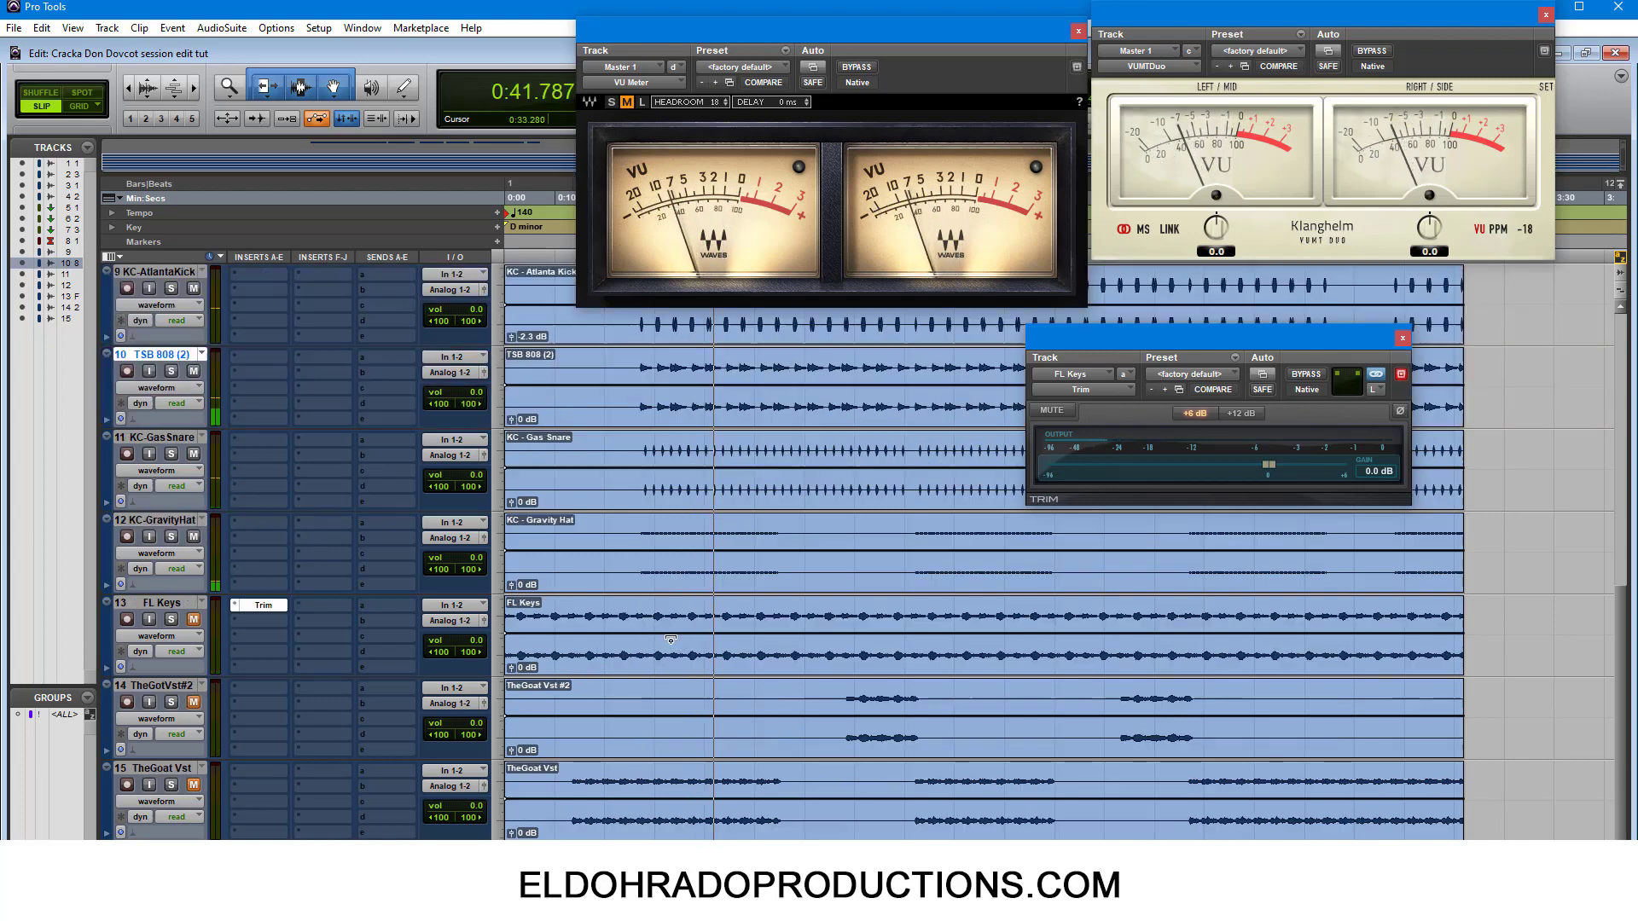
{"action": "left_click", "coordinate": [196, 624]}
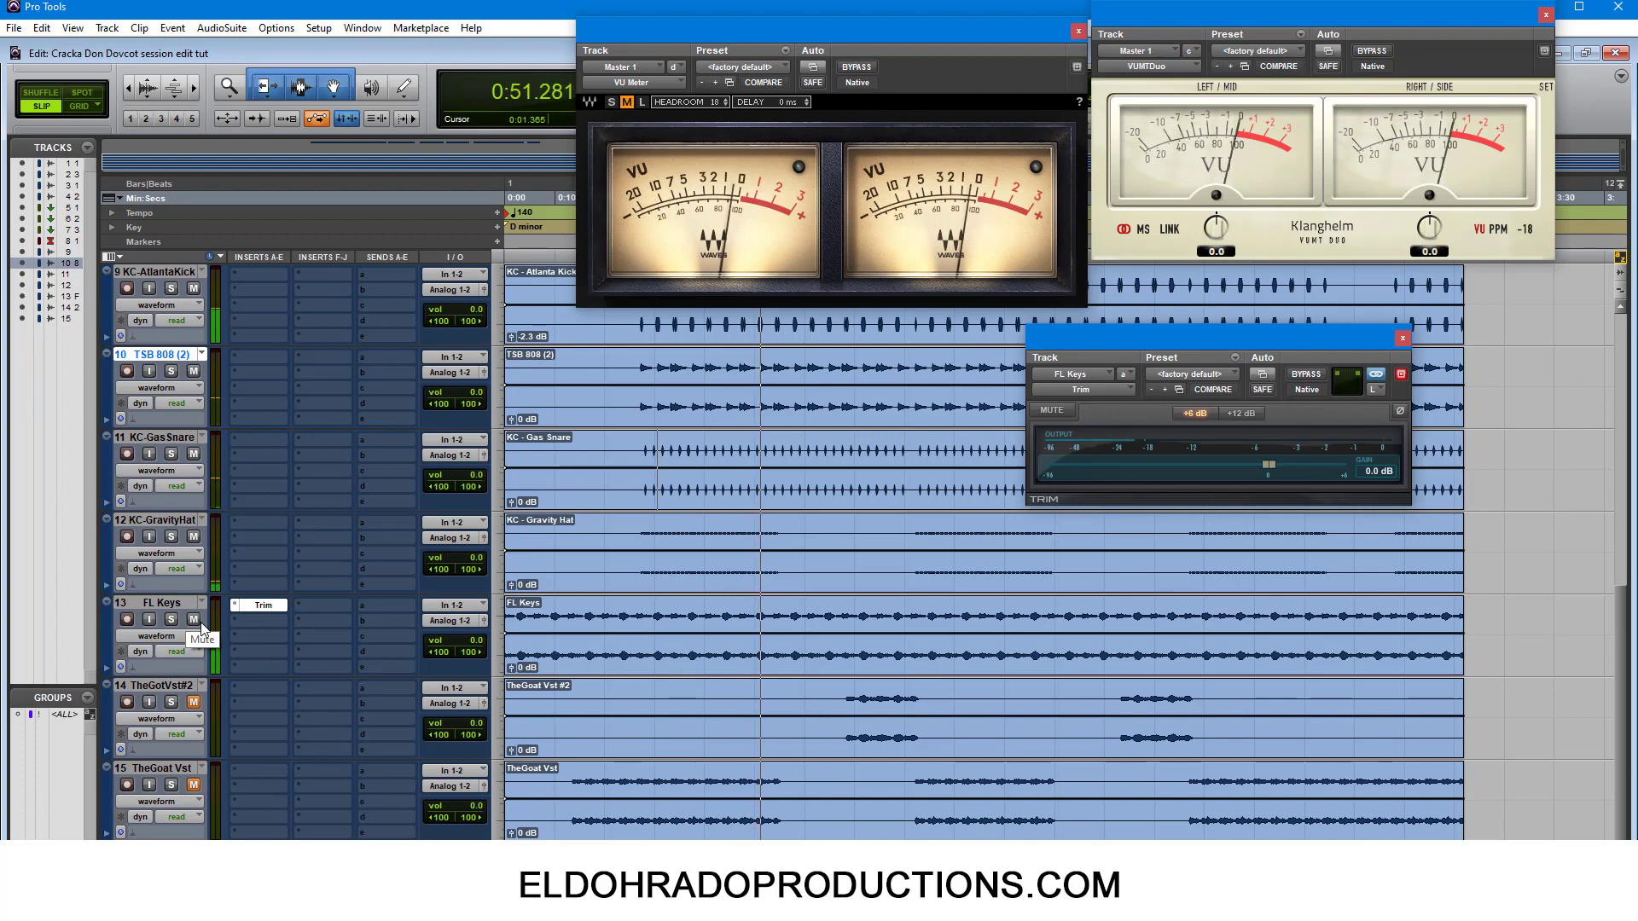
Lower the clip gain of KC - Atlanta Kick to -3.3 dB and of TSB 808 (2) to -1.0 dB during playback
{"action": "scroll", "coordinate": [253, 631], "scroll_direction": "up", "scroll_amount": 3}
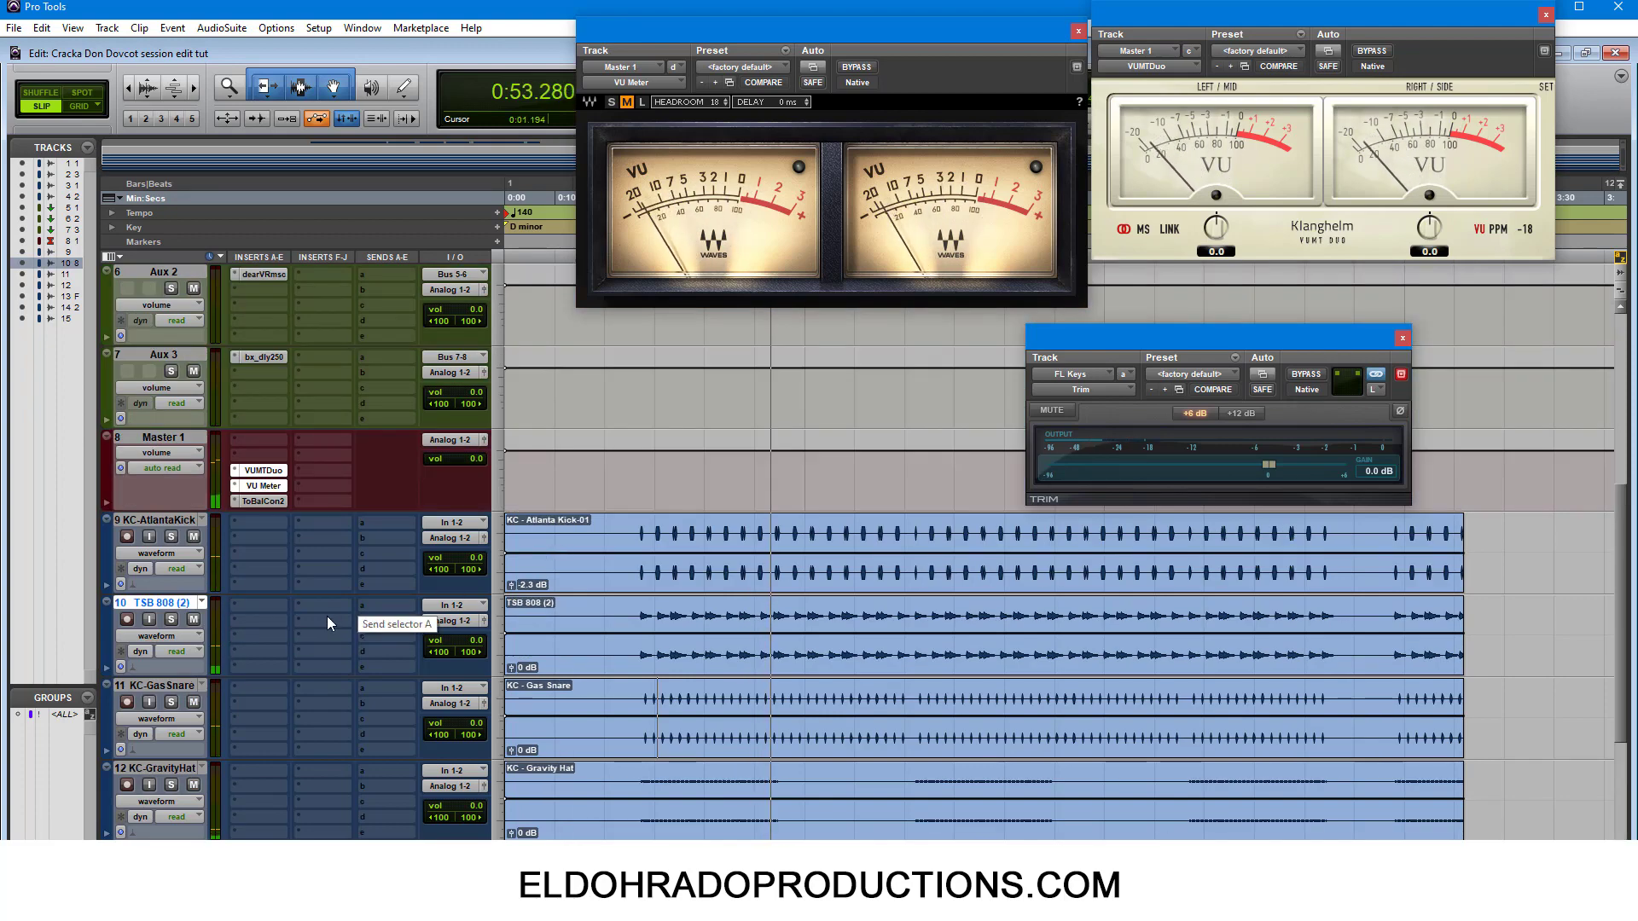
{"action": "left_click_drag", "start_coordinate": [512, 587], "coordinate": [510, 606]}
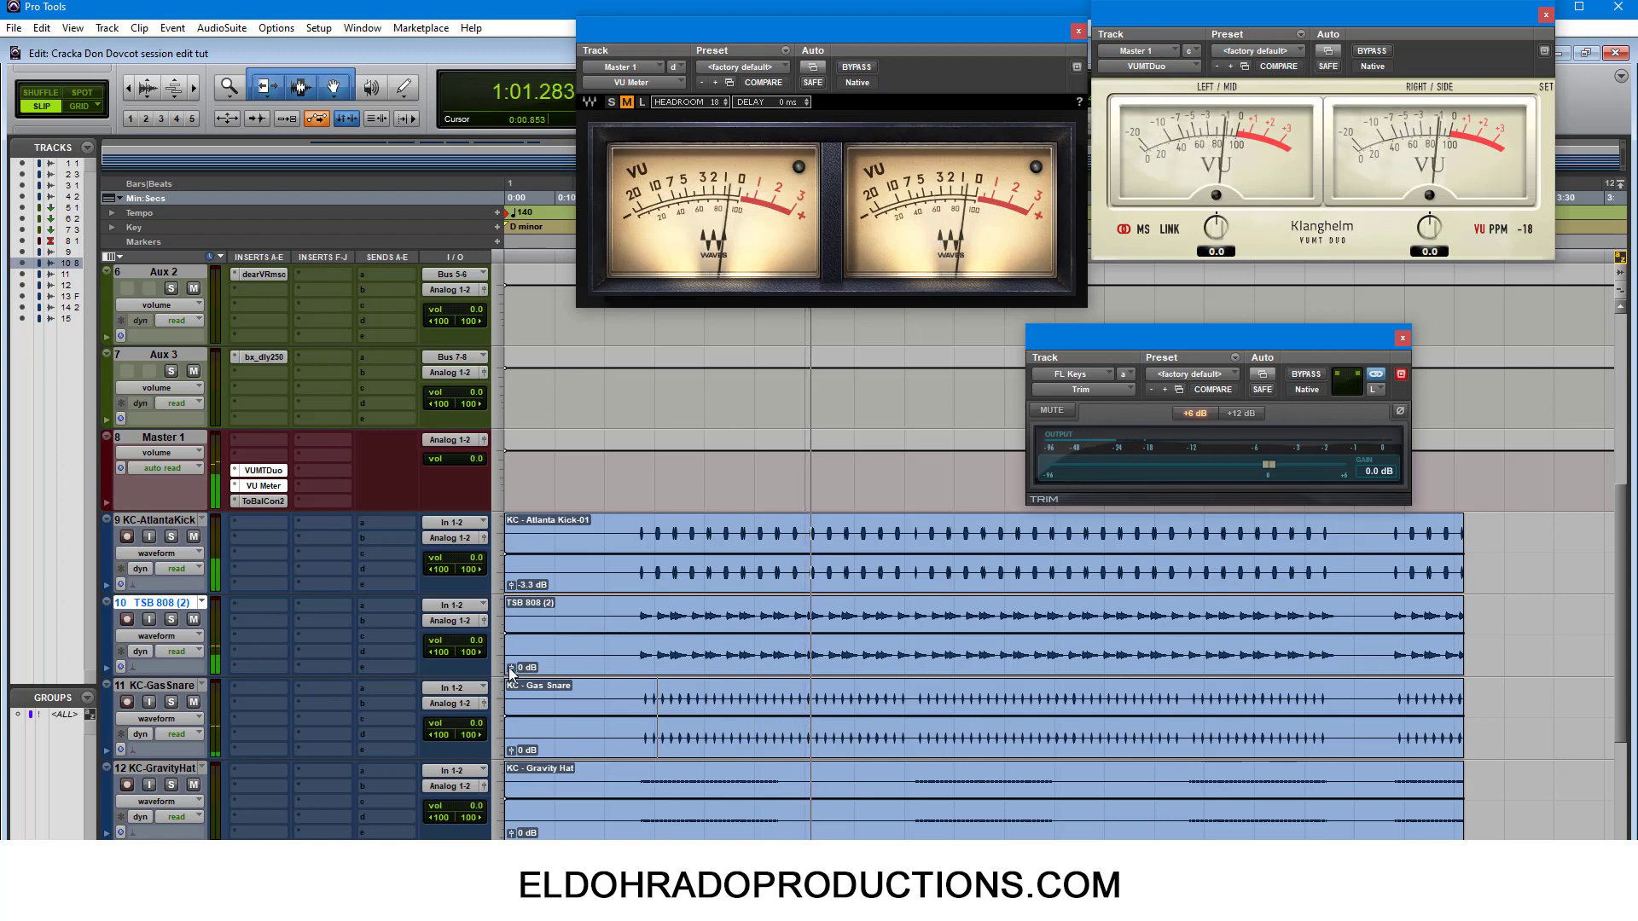
{"action": "left_click_drag", "start_coordinate": [512, 673], "coordinate": [513, 676]}
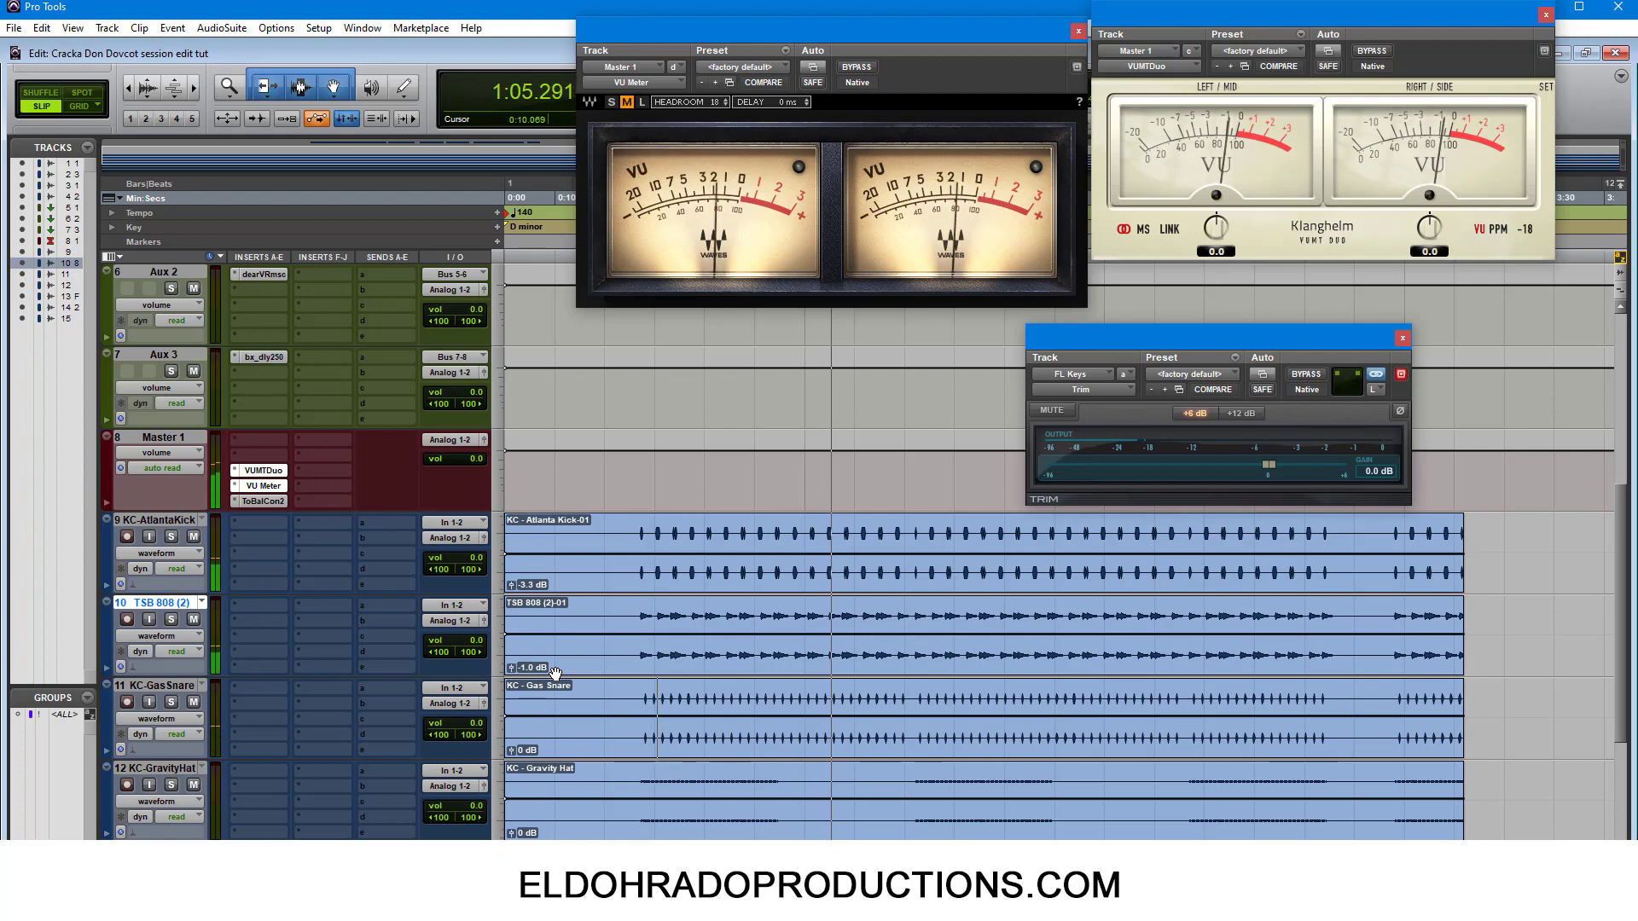
{"action": "scroll", "coordinate": [603, 655], "scroll_direction": "down", "scroll_amount": 2}
{"action": "key", "text": "space"}
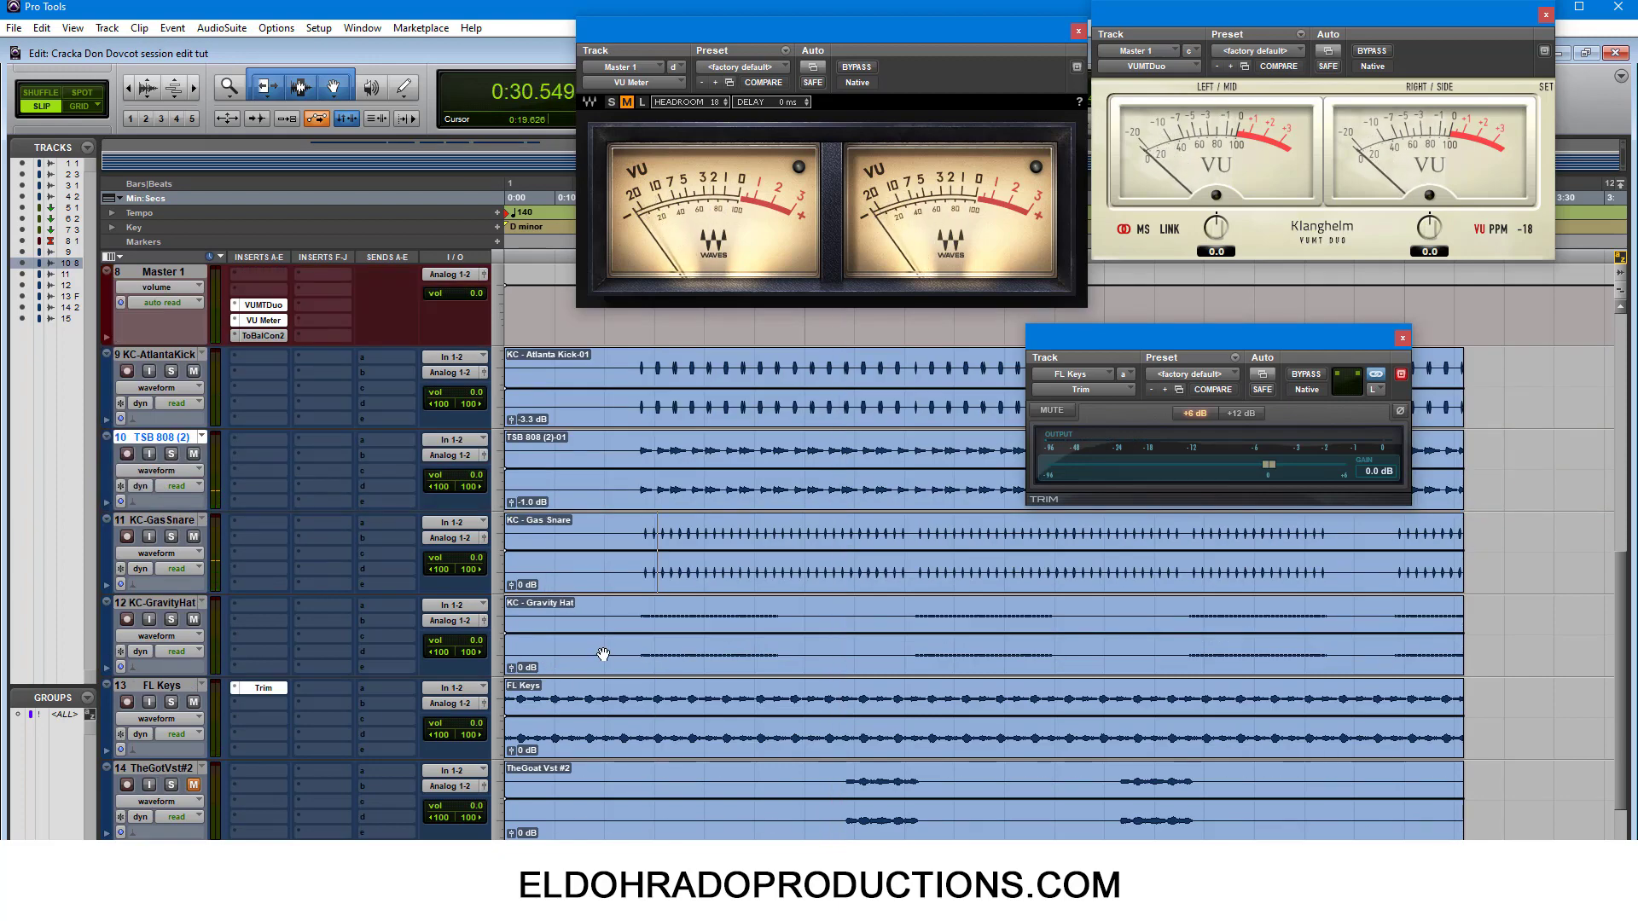
Unmute TheGoat Vst #2 and TheGoat Vst and play the sections where they enter, checking the master VU meters
{"action": "scroll", "coordinate": [604, 654], "scroll_direction": "down", "scroll_amount": 2}
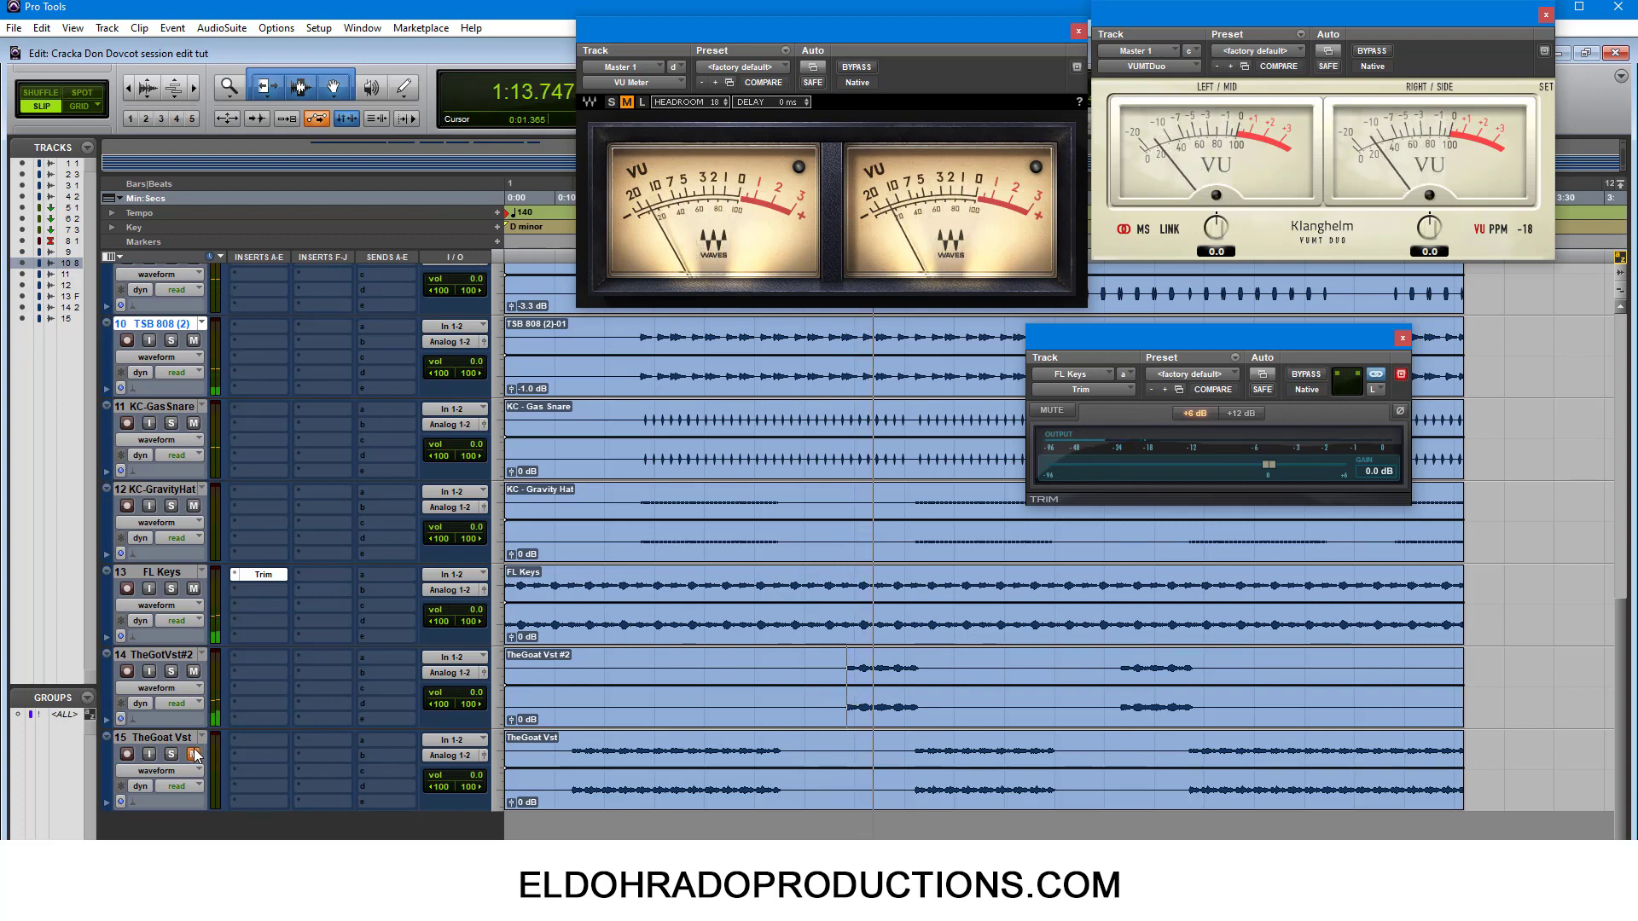
{"action": "key", "text": "space"}
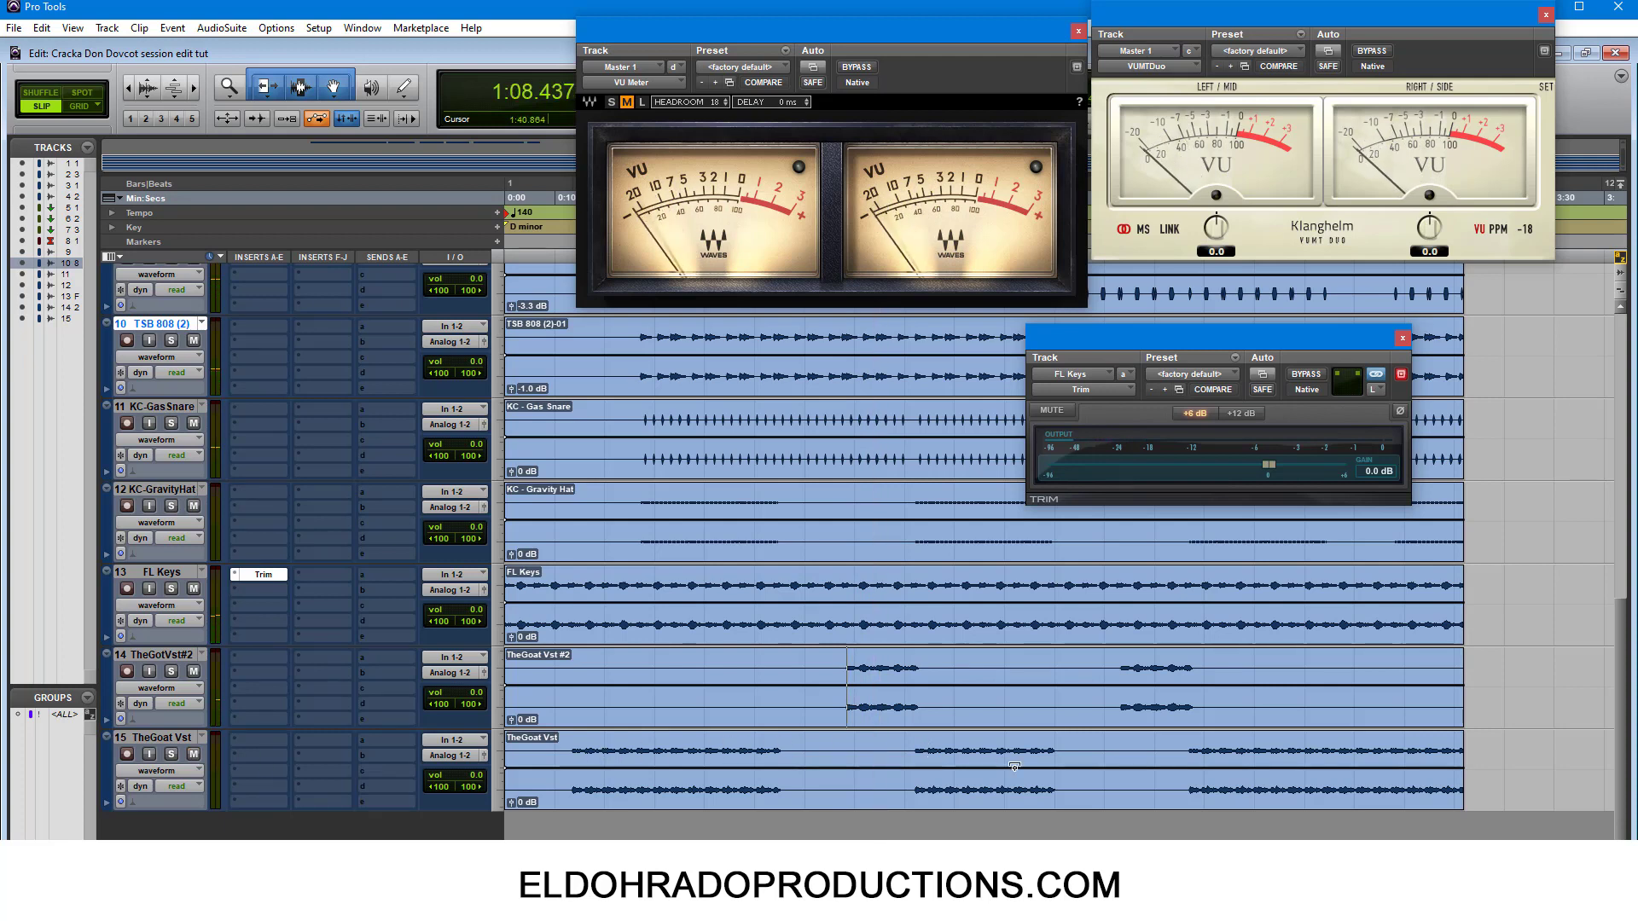
{"action": "key", "text": "space"}
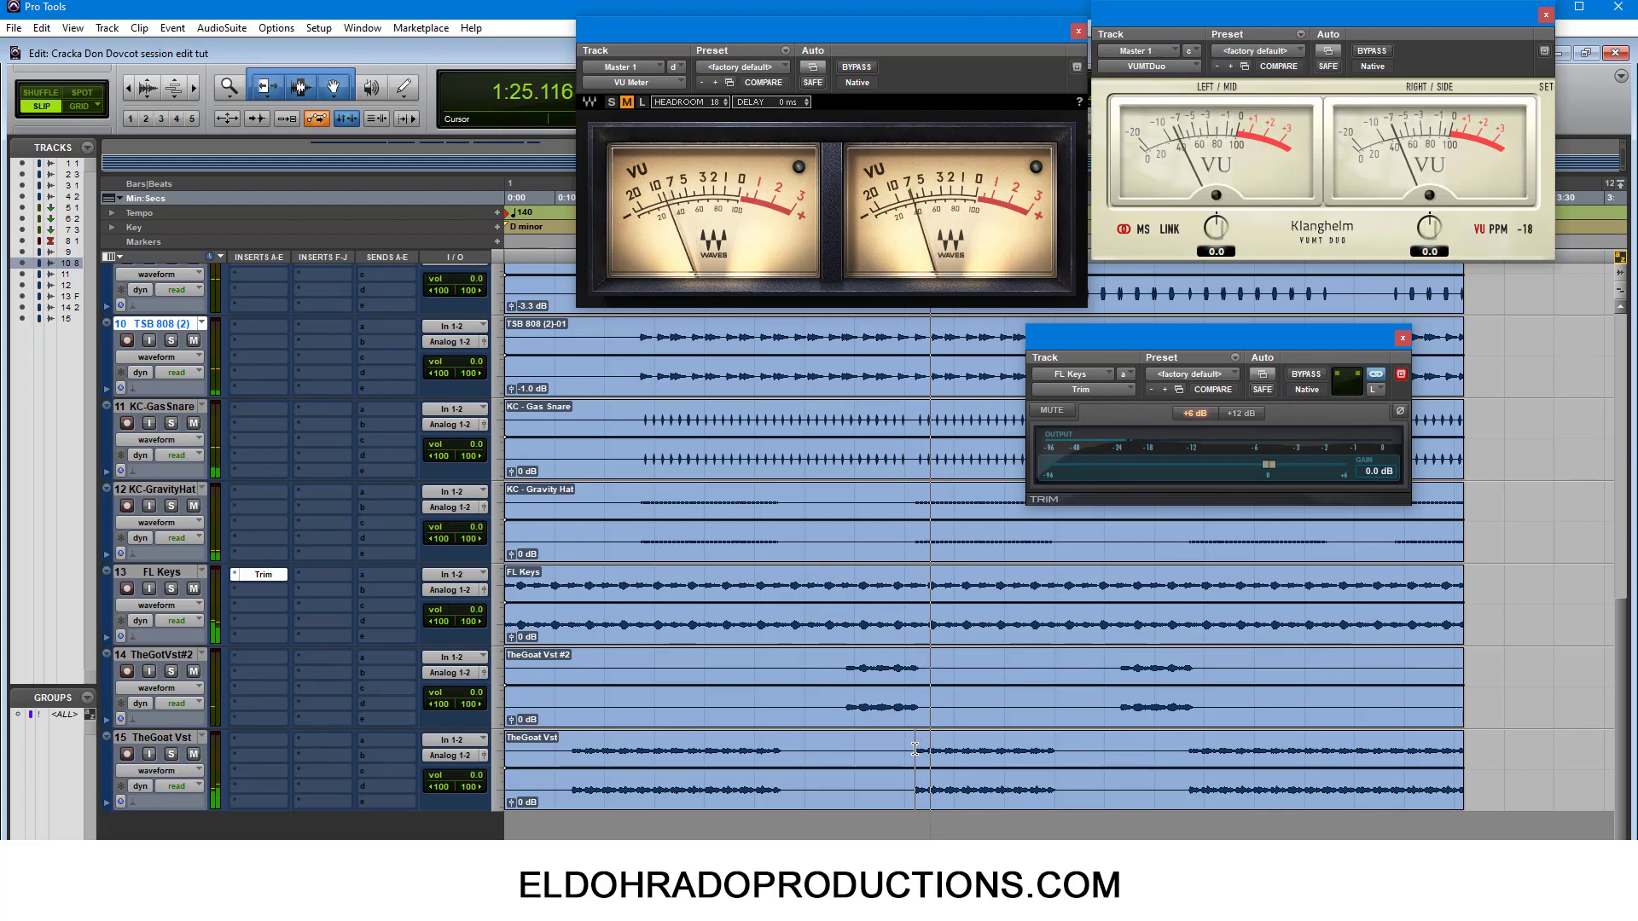
Select and unmute the Audio 3, Audio 1 and Audio 2 vocal tracks, and play the mix from about 0:57
{"action": "scroll", "coordinate": [176, 423], "scroll_direction": "up", "scroll_amount": 10}
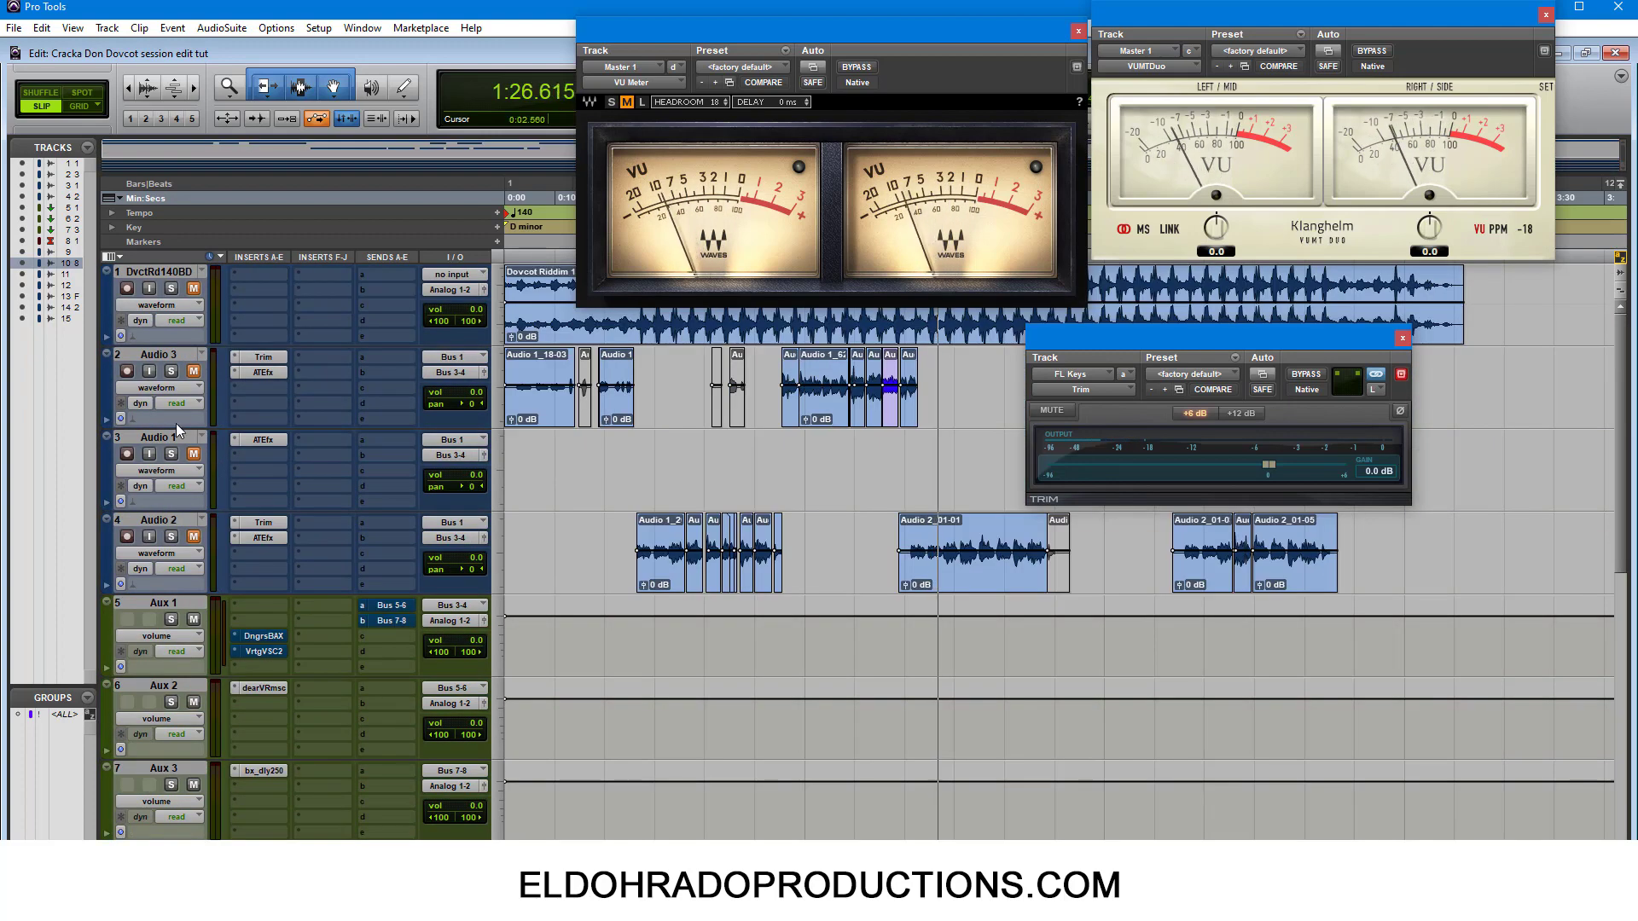
{"action": "left_click", "coordinate": [179, 354]}
{"action": "left_click", "coordinate": [181, 520], "text": "shift"}
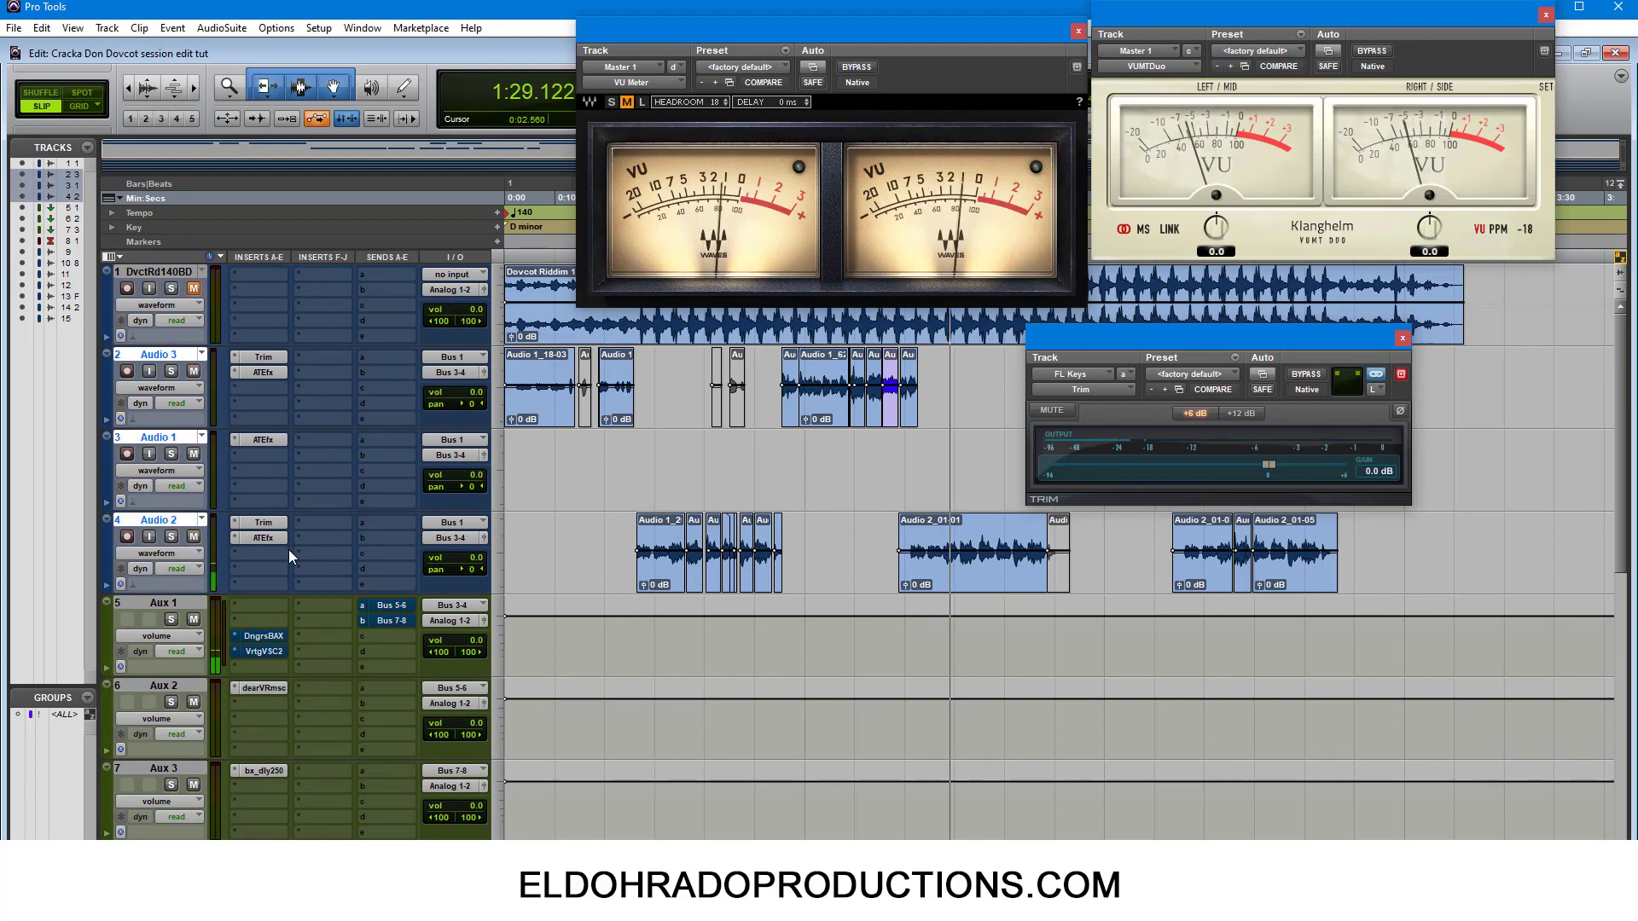
{"action": "left_click", "coordinate": [788, 435]}
{"action": "key", "text": "space"}
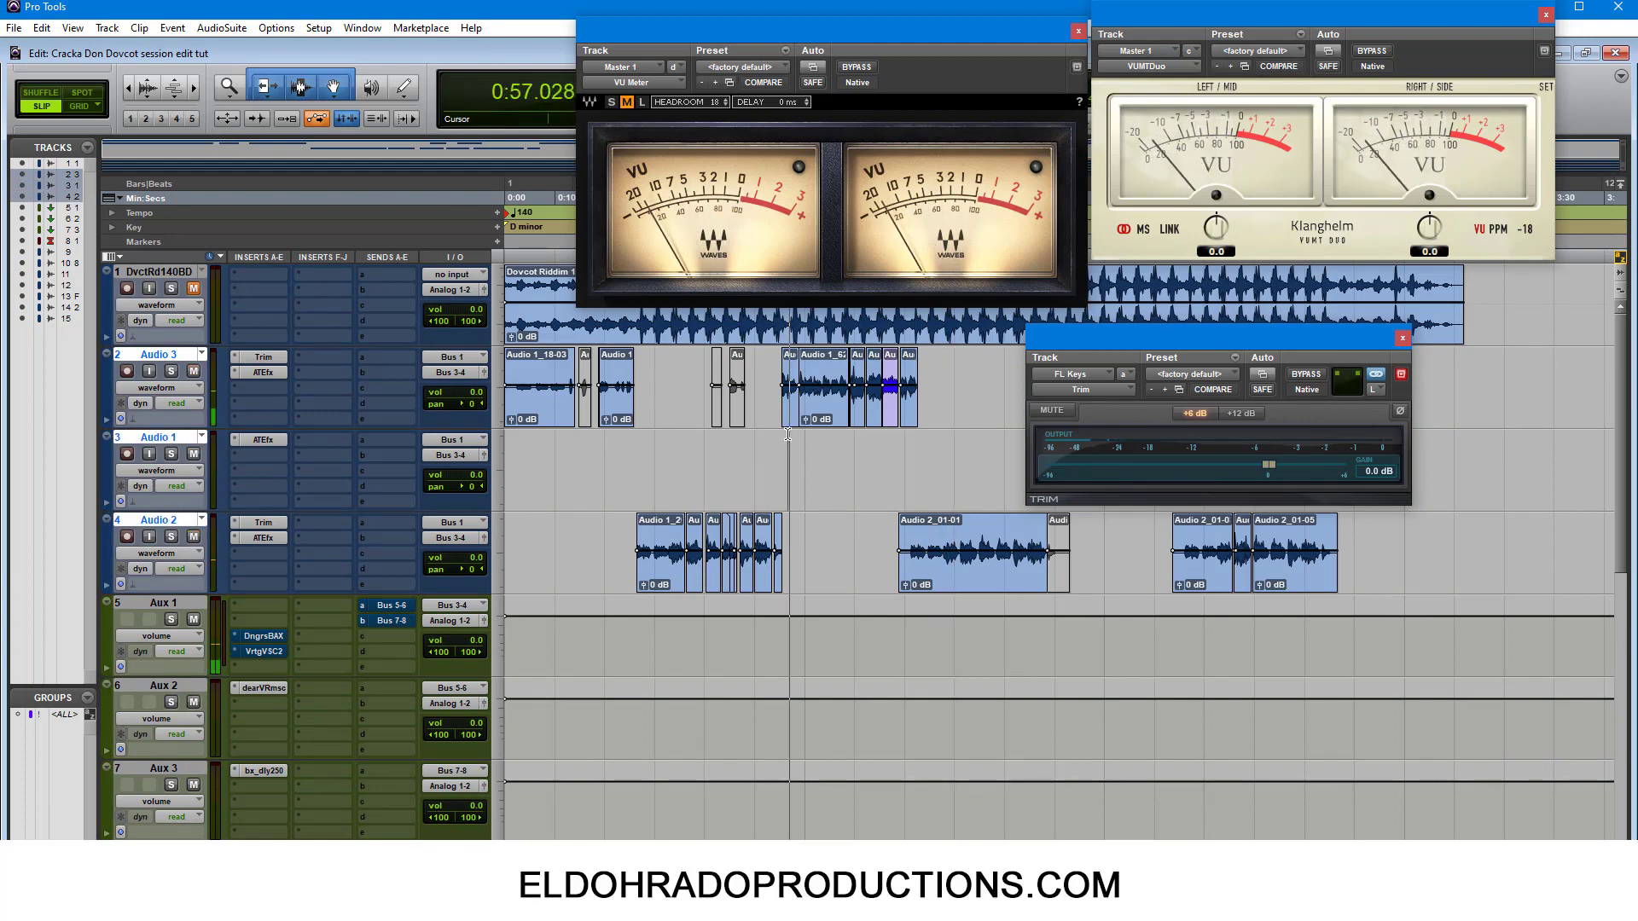
Remove the Trim plug-in from the FL Keys track's inserts while the mix plays
{"action": "scroll", "coordinate": [790, 512], "scroll_direction": "down", "scroll_amount": 10}
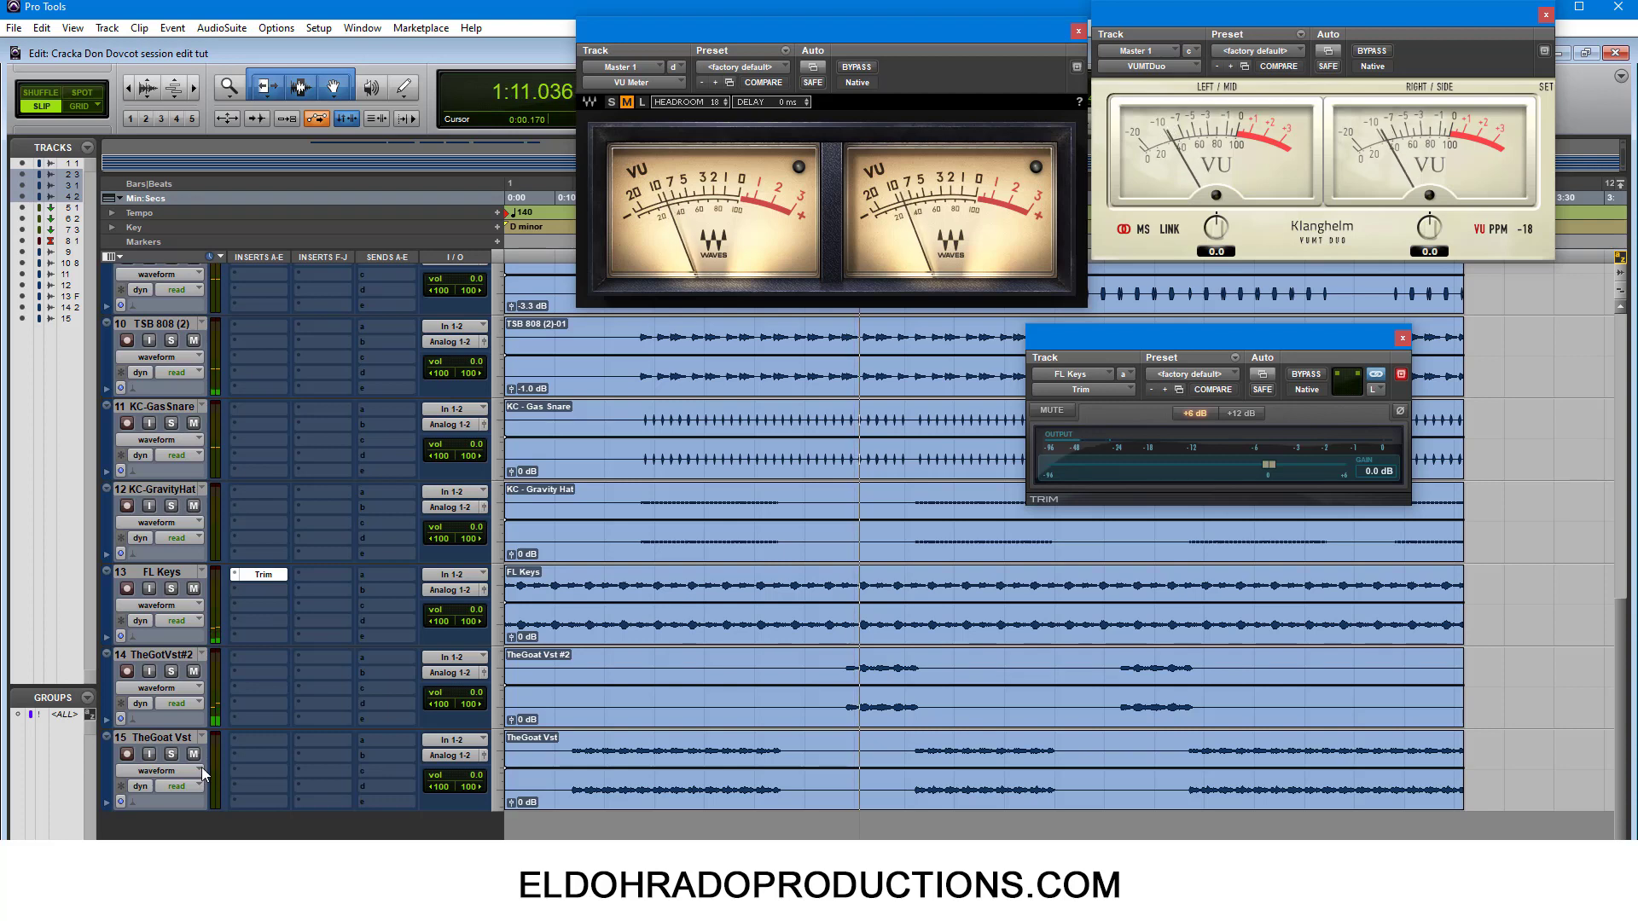
{"action": "left_click", "coordinate": [241, 580]}
{"action": "left_click", "coordinate": [259, 580]}
Check the combined level of the vocals and beat on the master VU meters and stop playback
{"action": "scroll", "coordinate": [310, 642], "scroll_direction": "up", "scroll_amount": 6}
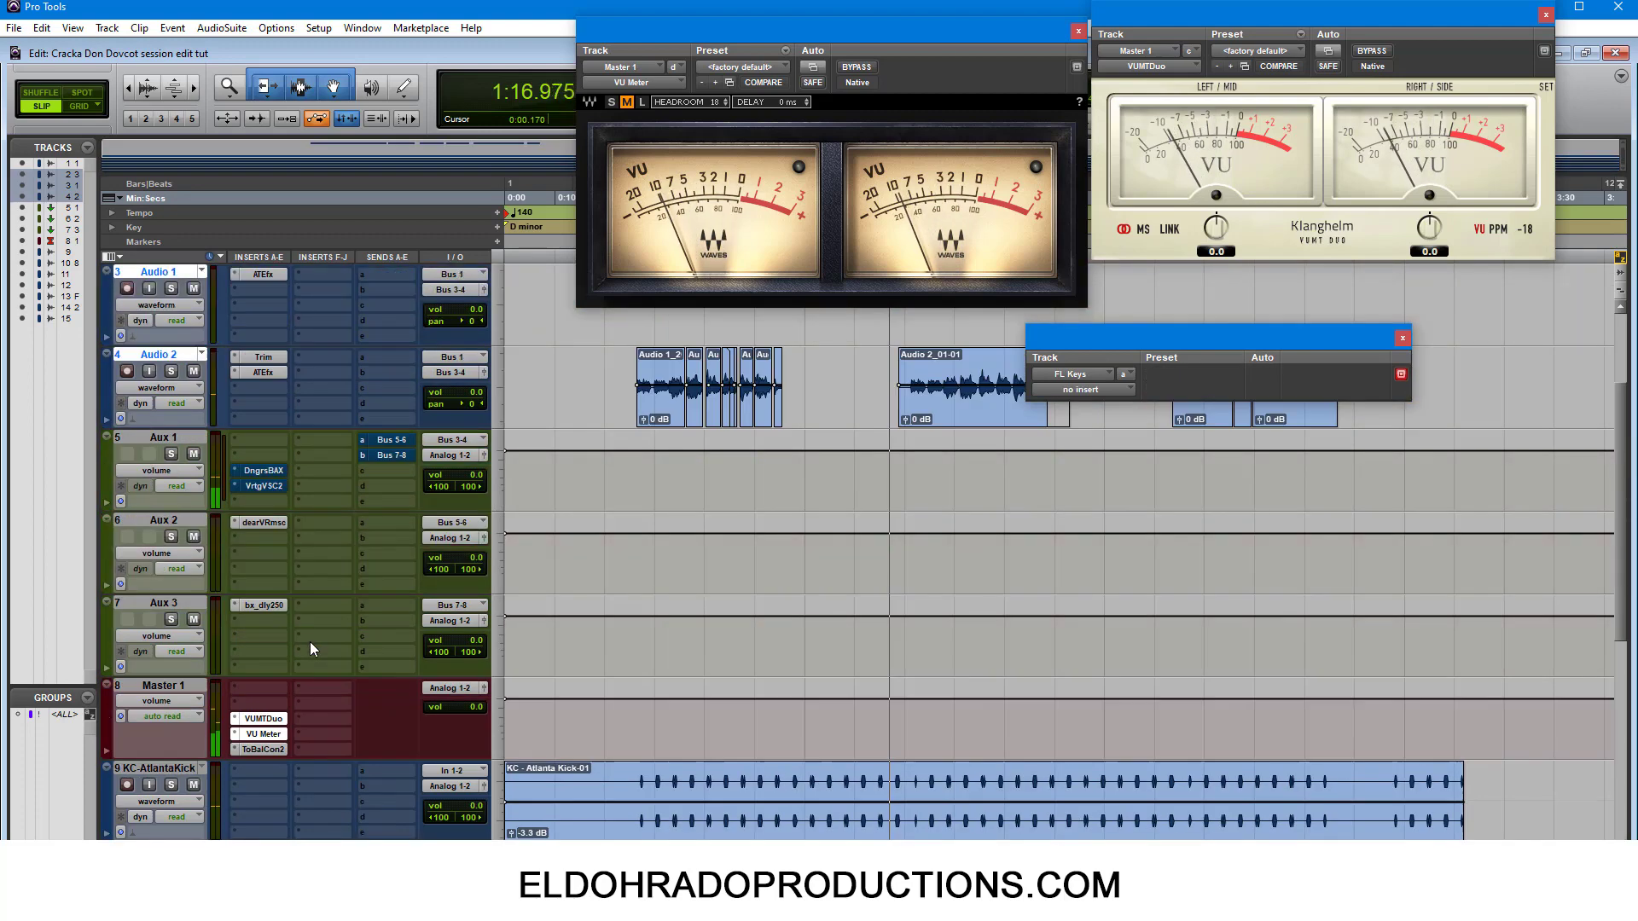
{"action": "scroll", "coordinate": [309, 642], "scroll_direction": "up", "scroll_amount": 2}
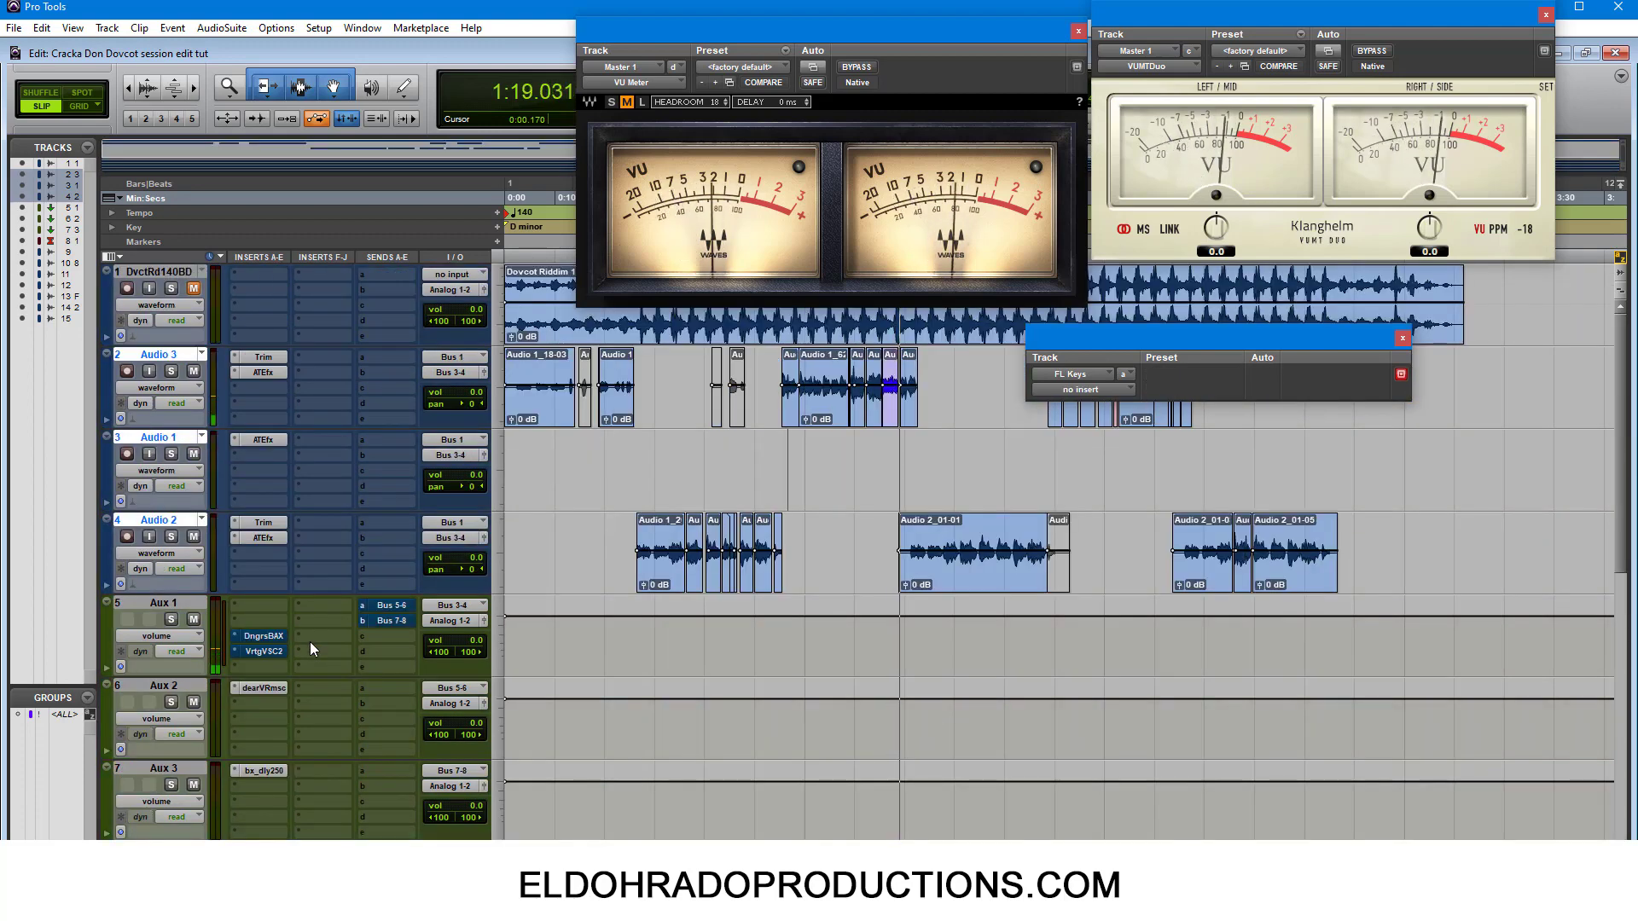
{"action": "scroll", "coordinate": [406, 636], "scroll_direction": "down", "scroll_amount": 6}
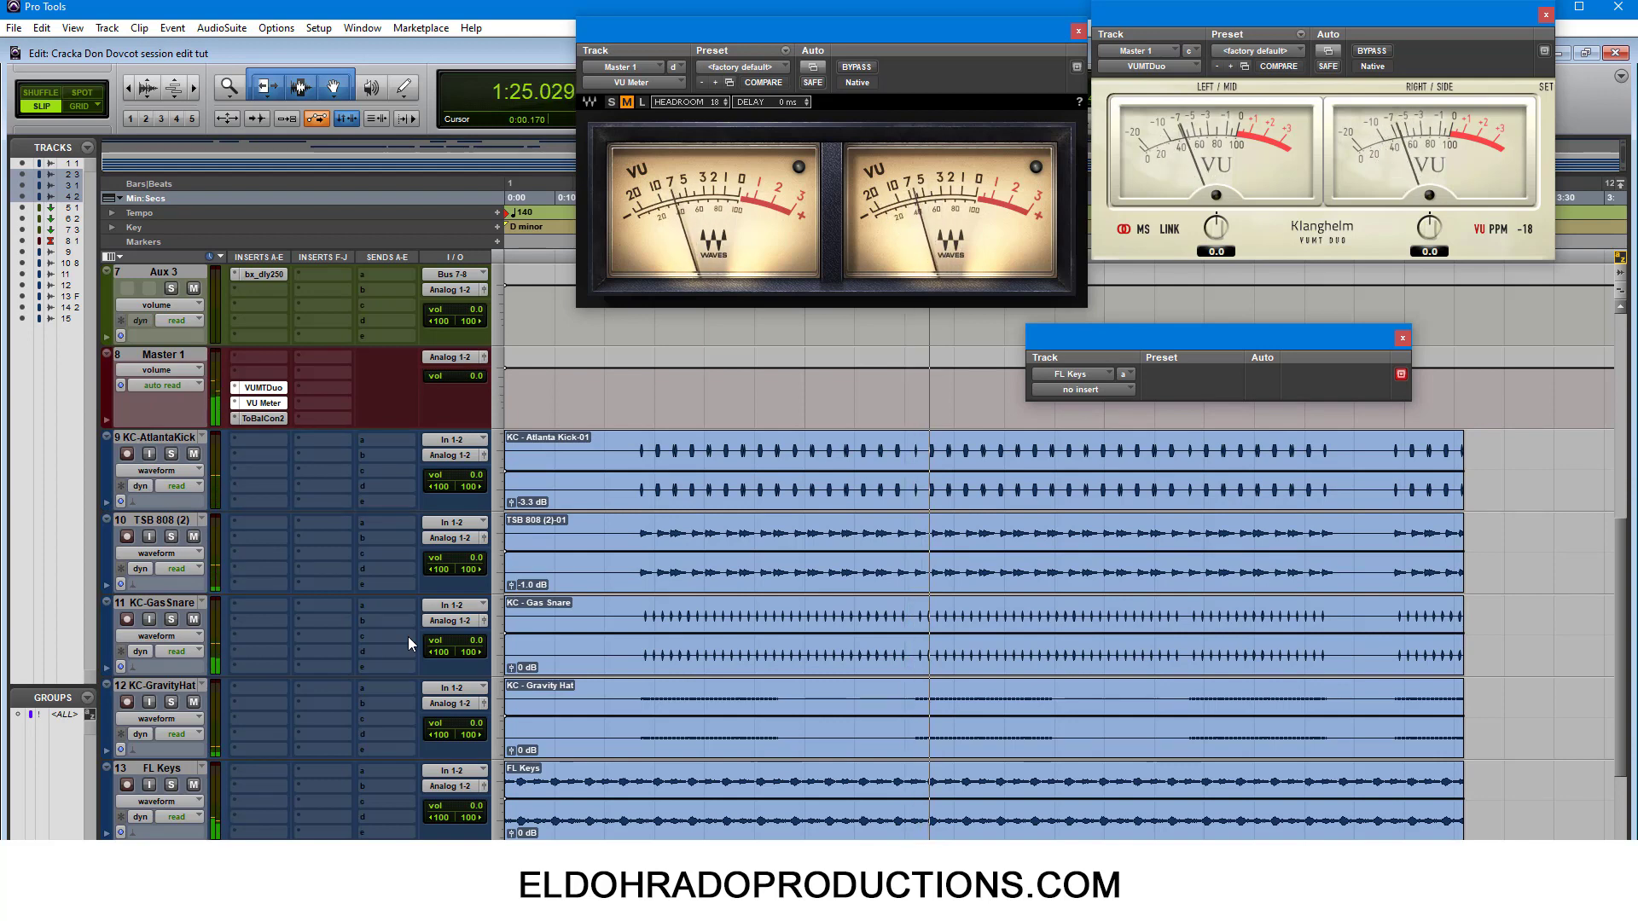
{"action": "key", "text": "space"}
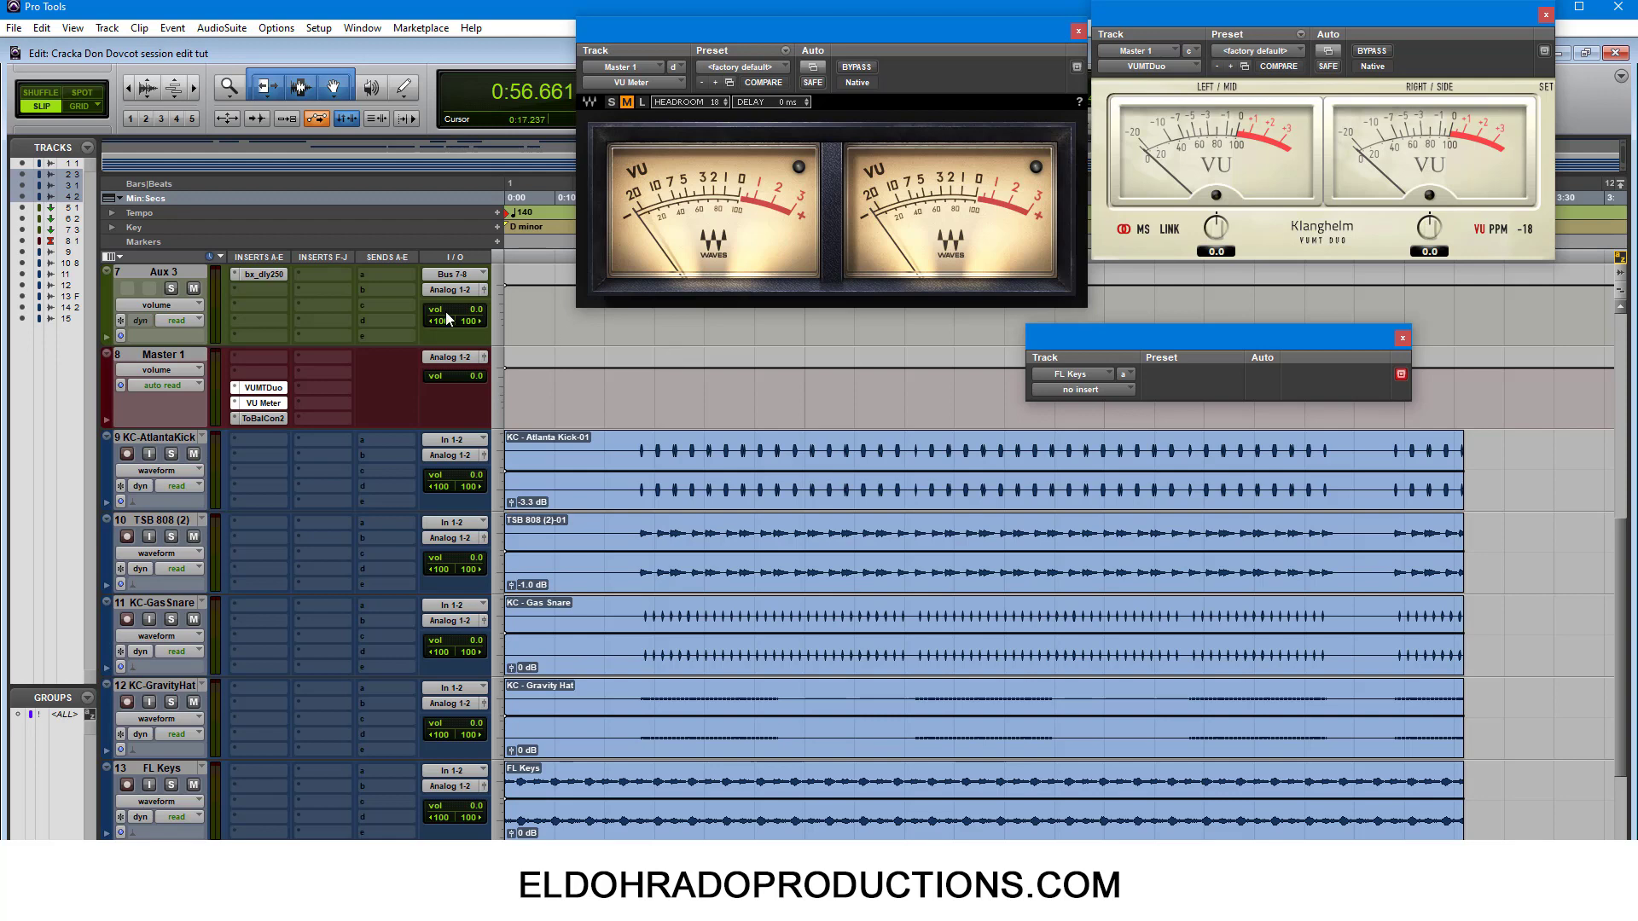
Open Tonal Balance Control 2 on Master 1, reload it by making the insert inactive and active again, and reposition its window
{"action": "left_click", "coordinate": [263, 419]}
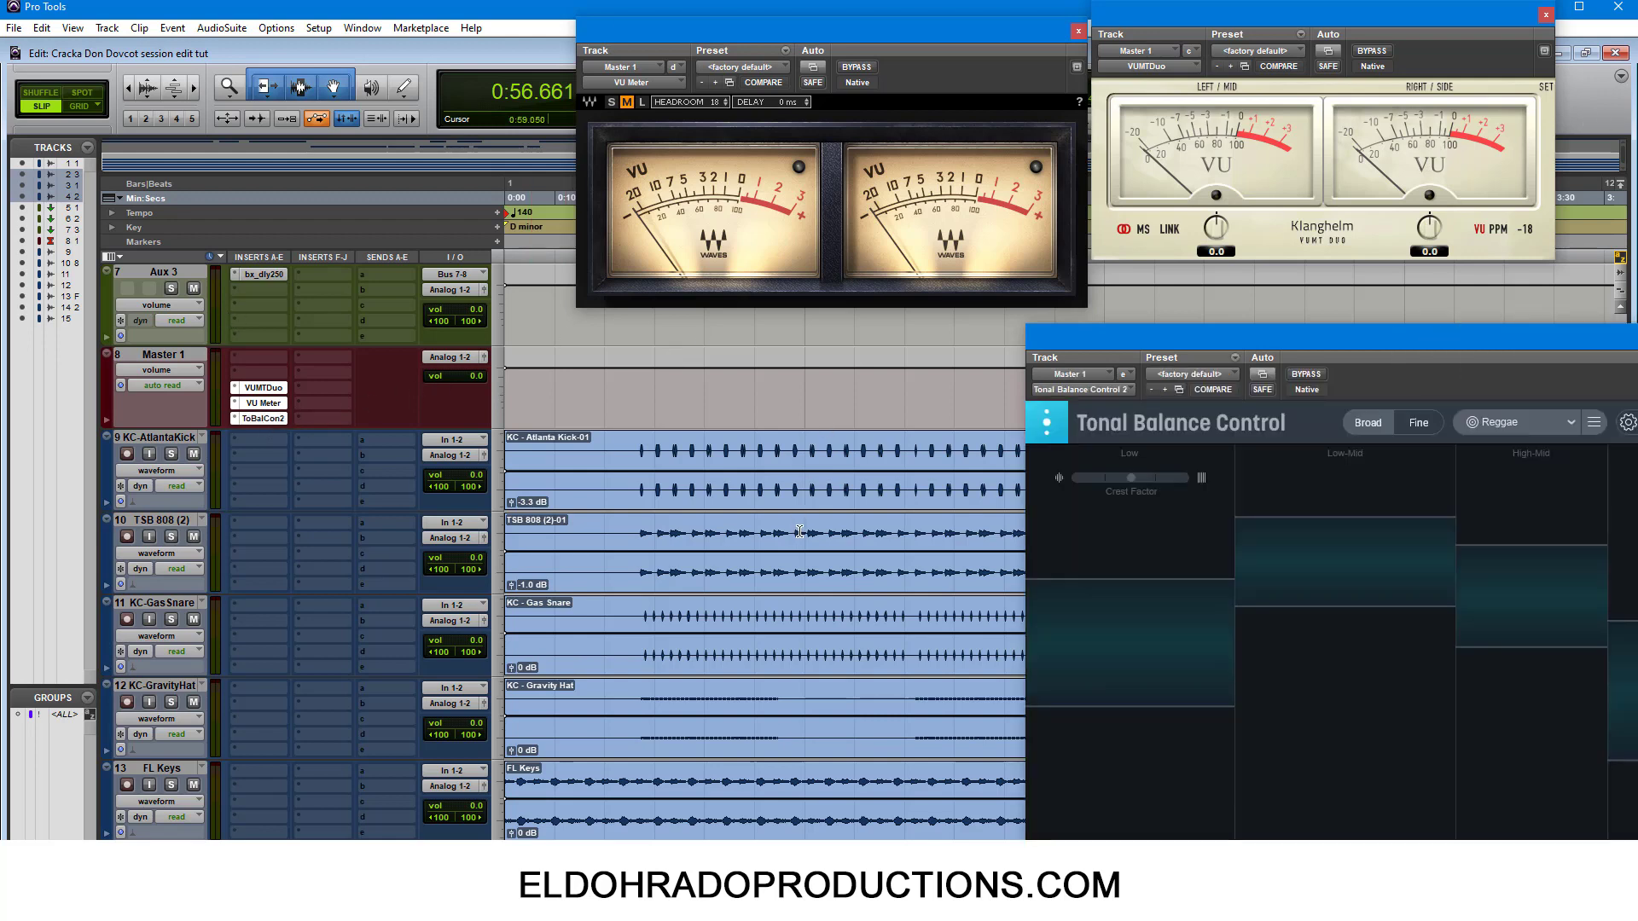
{"action": "scroll", "coordinate": [800, 531], "scroll_direction": "up", "scroll_amount": 8}
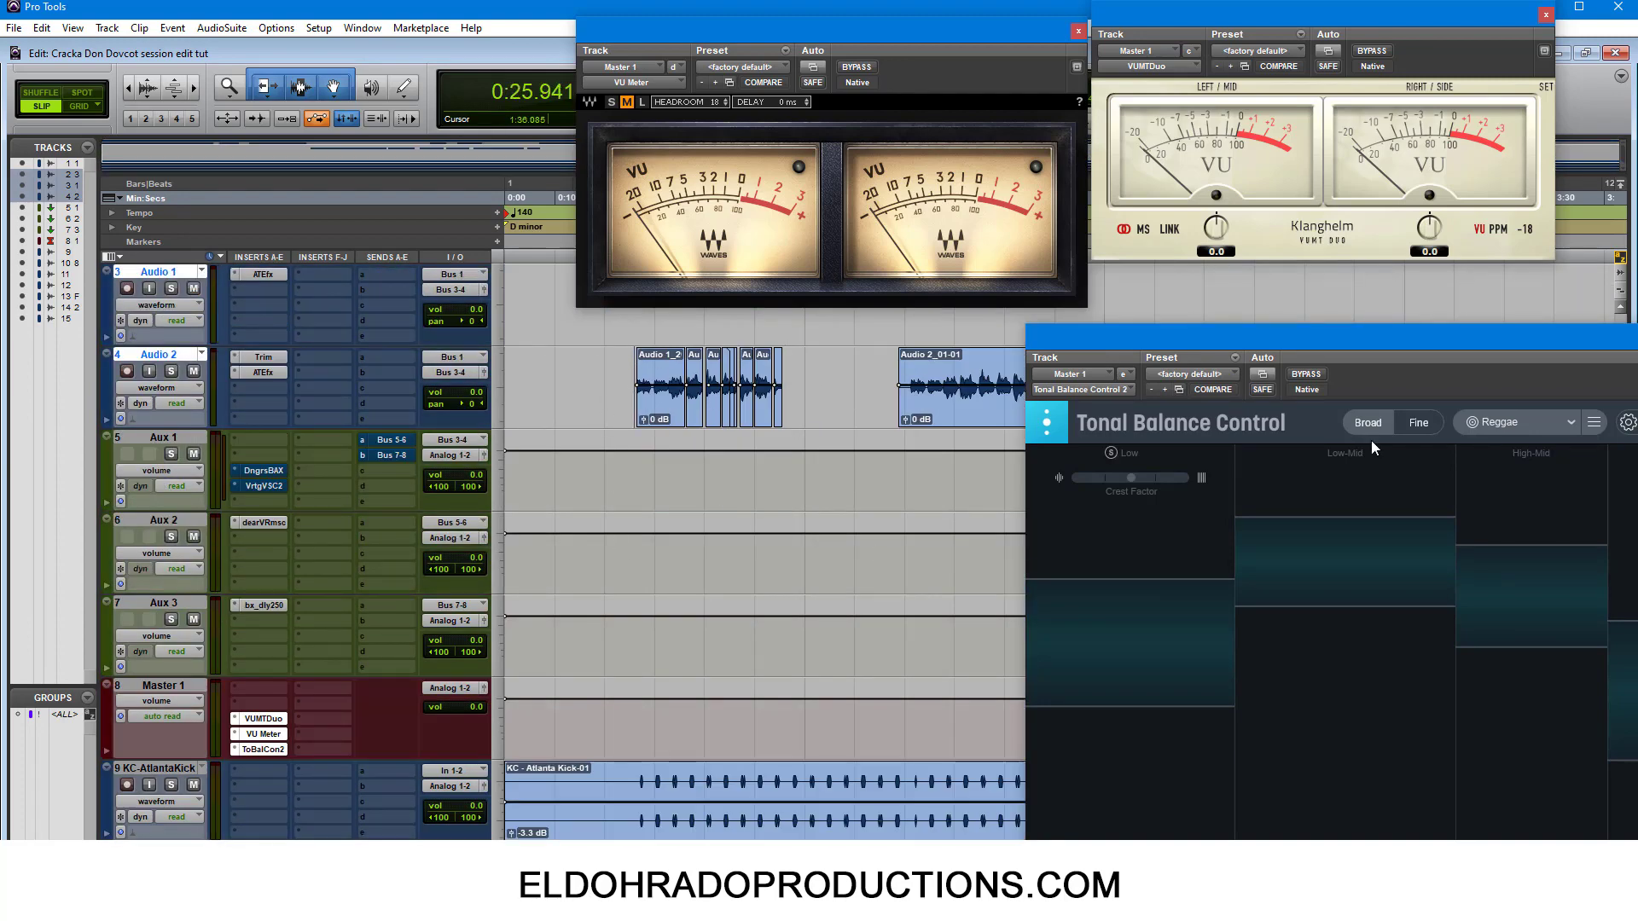
{"action": "left_click_drag", "start_coordinate": [1446, 351], "coordinate": [1242, 331]}
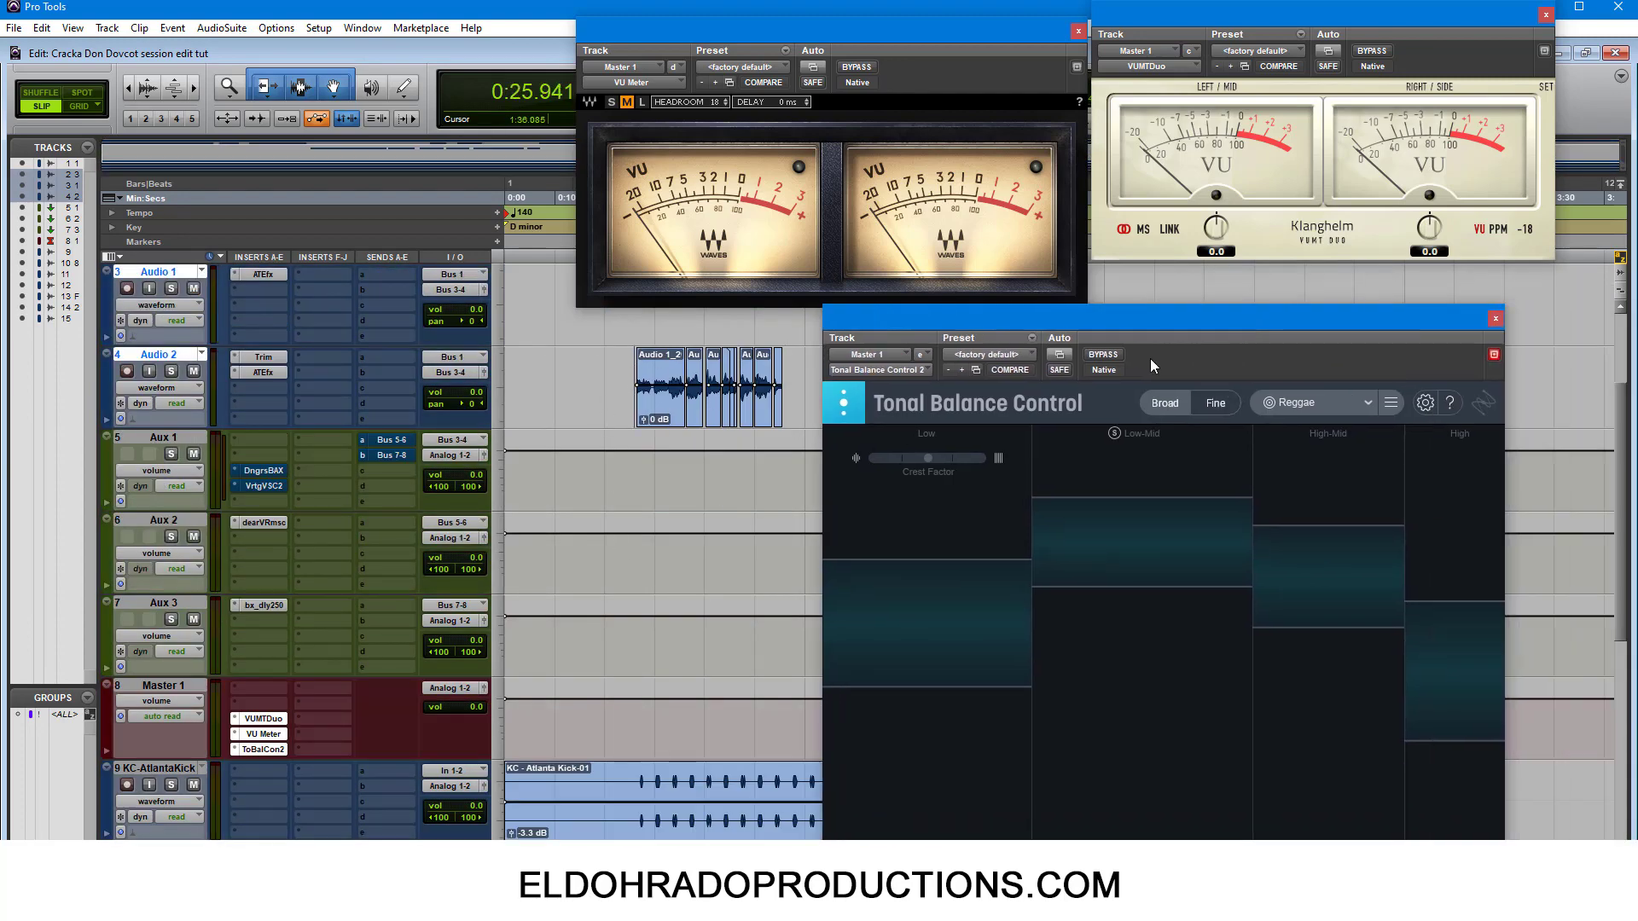
{"action": "left_click", "coordinate": [268, 750], "text": "ctrl+super"}
{"action": "left_click", "coordinate": [268, 749], "text": "ctrl+super"}
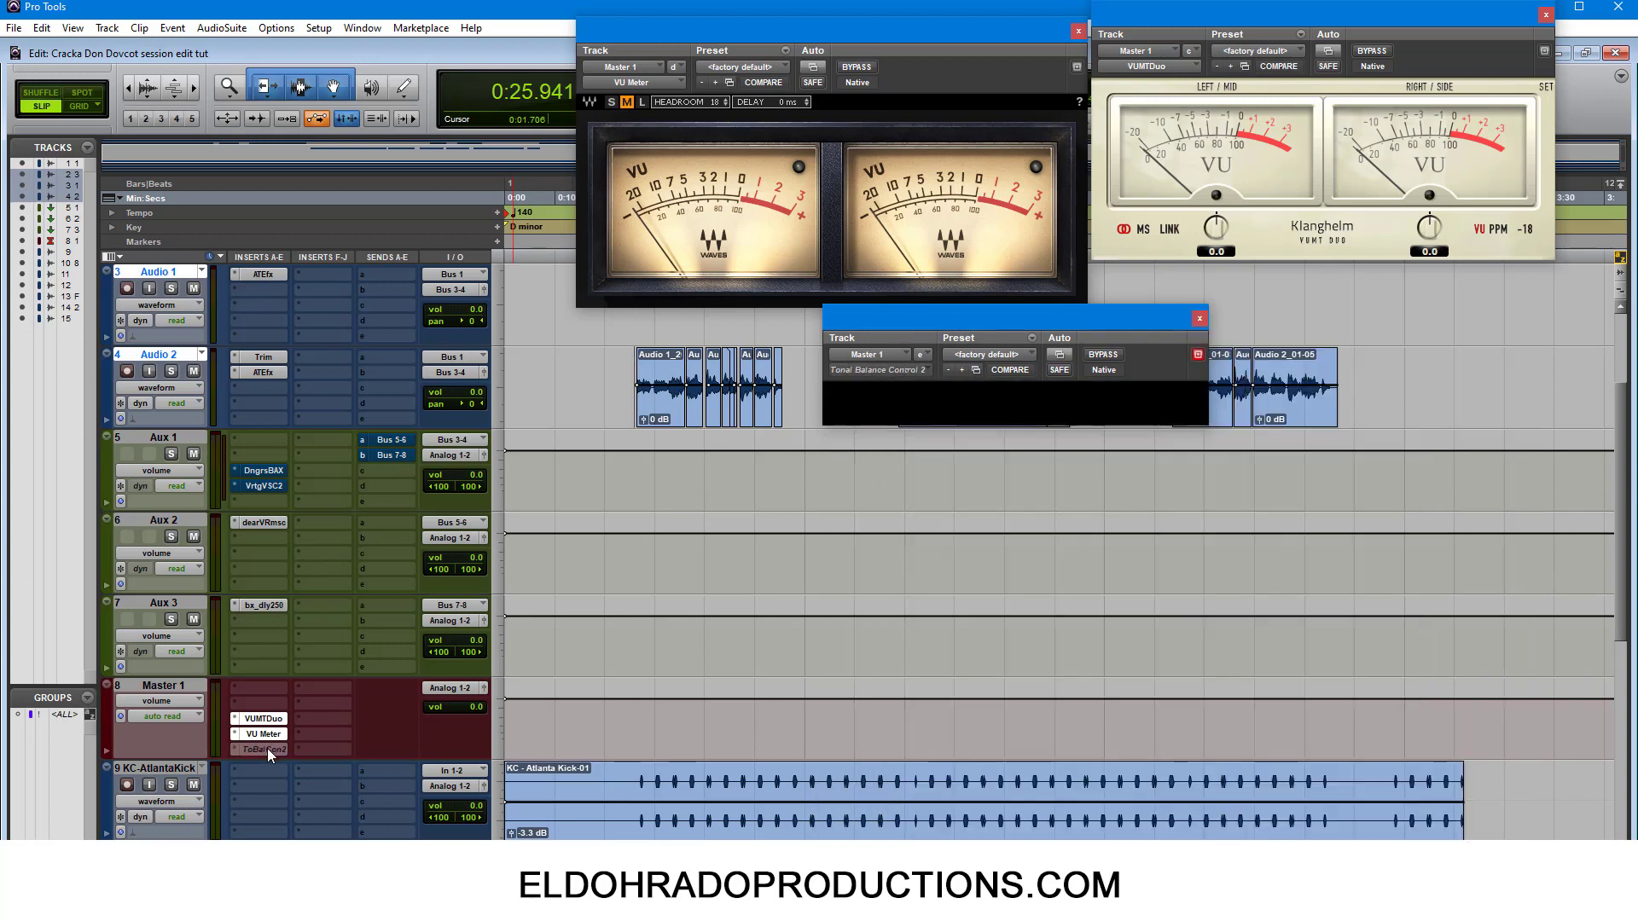
{"action": "left_click_drag", "start_coordinate": [1224, 325], "coordinate": [1231, 318]}
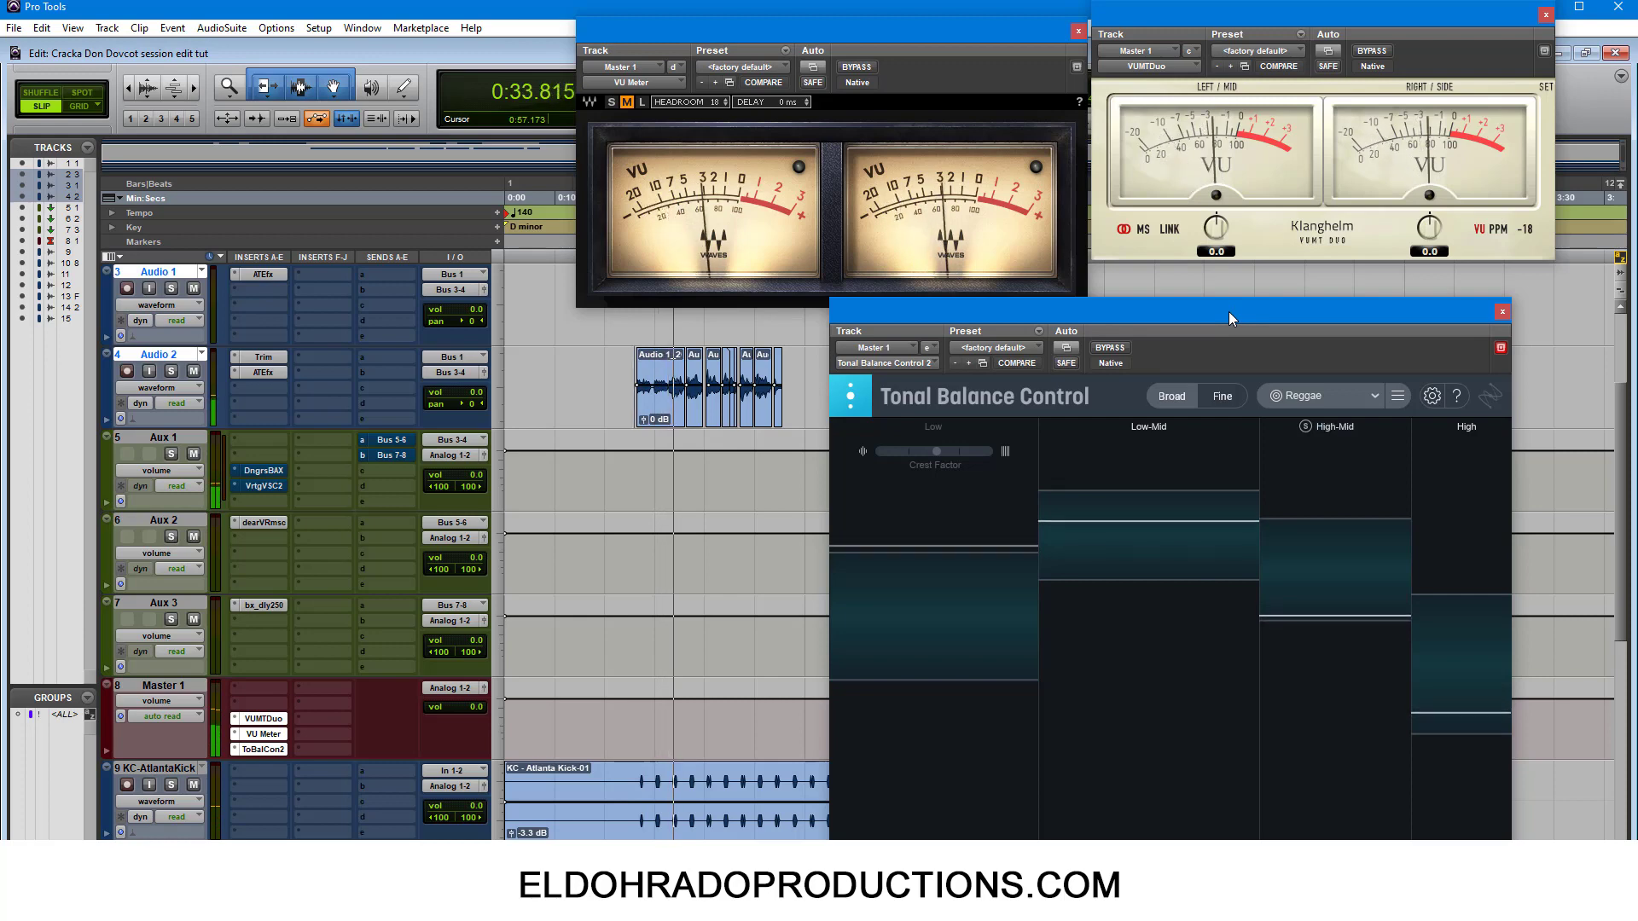
Compare the mix with the Reggae target in Tonal Balance Control's Fine and Broad views during playback
{"action": "left_click", "coordinate": [1234, 396]}
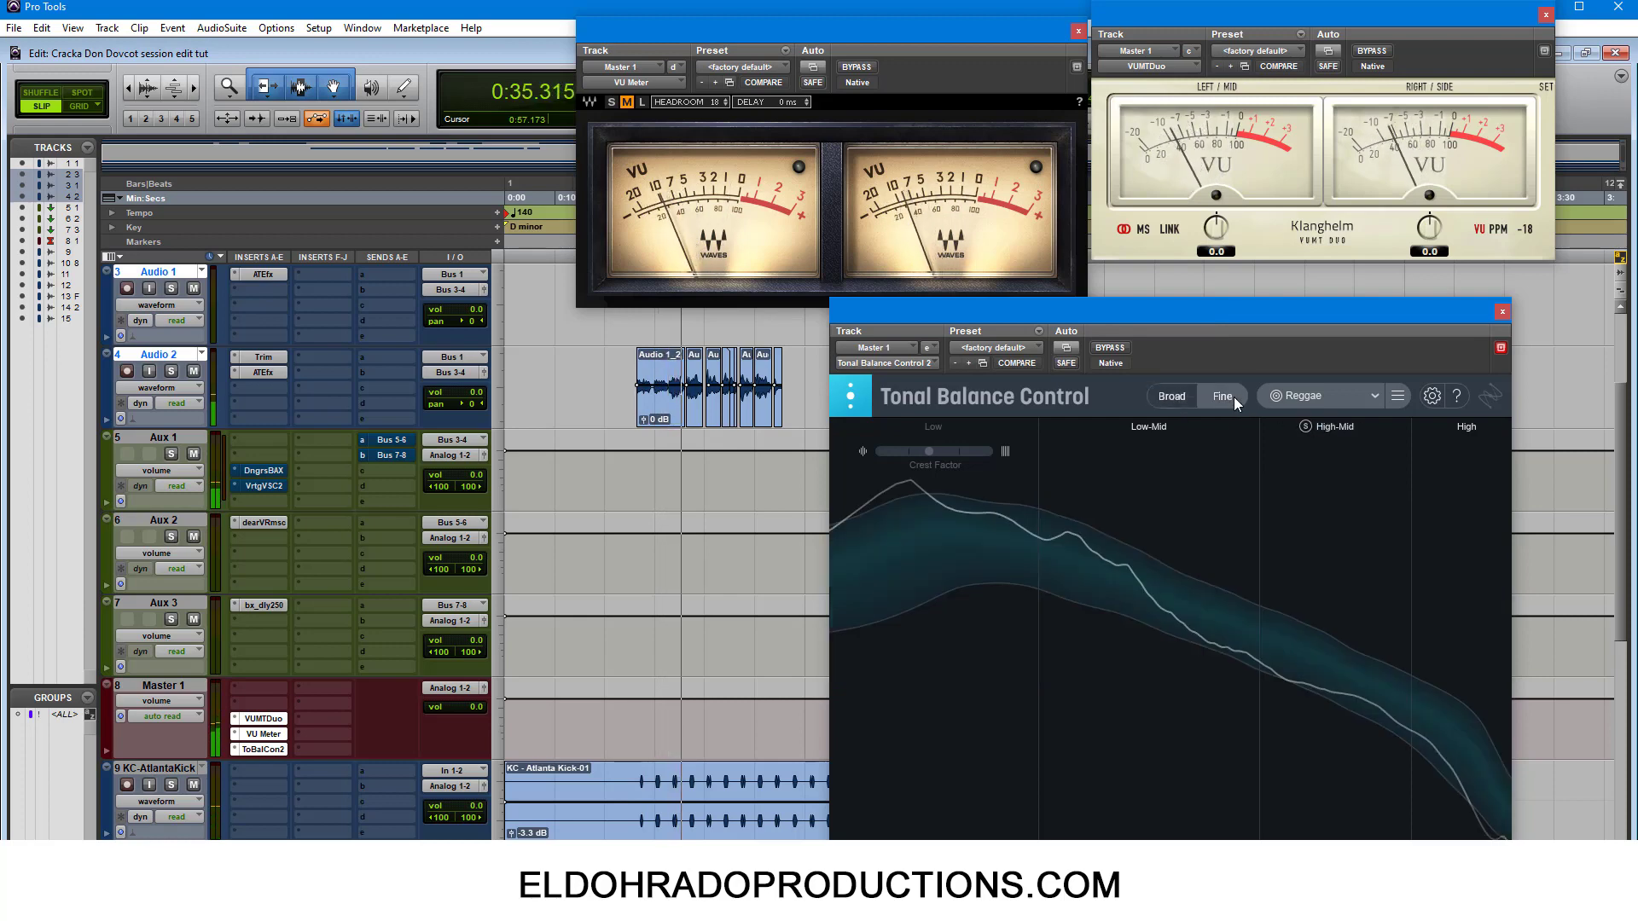
{"action": "left_click", "coordinate": [1174, 396]}
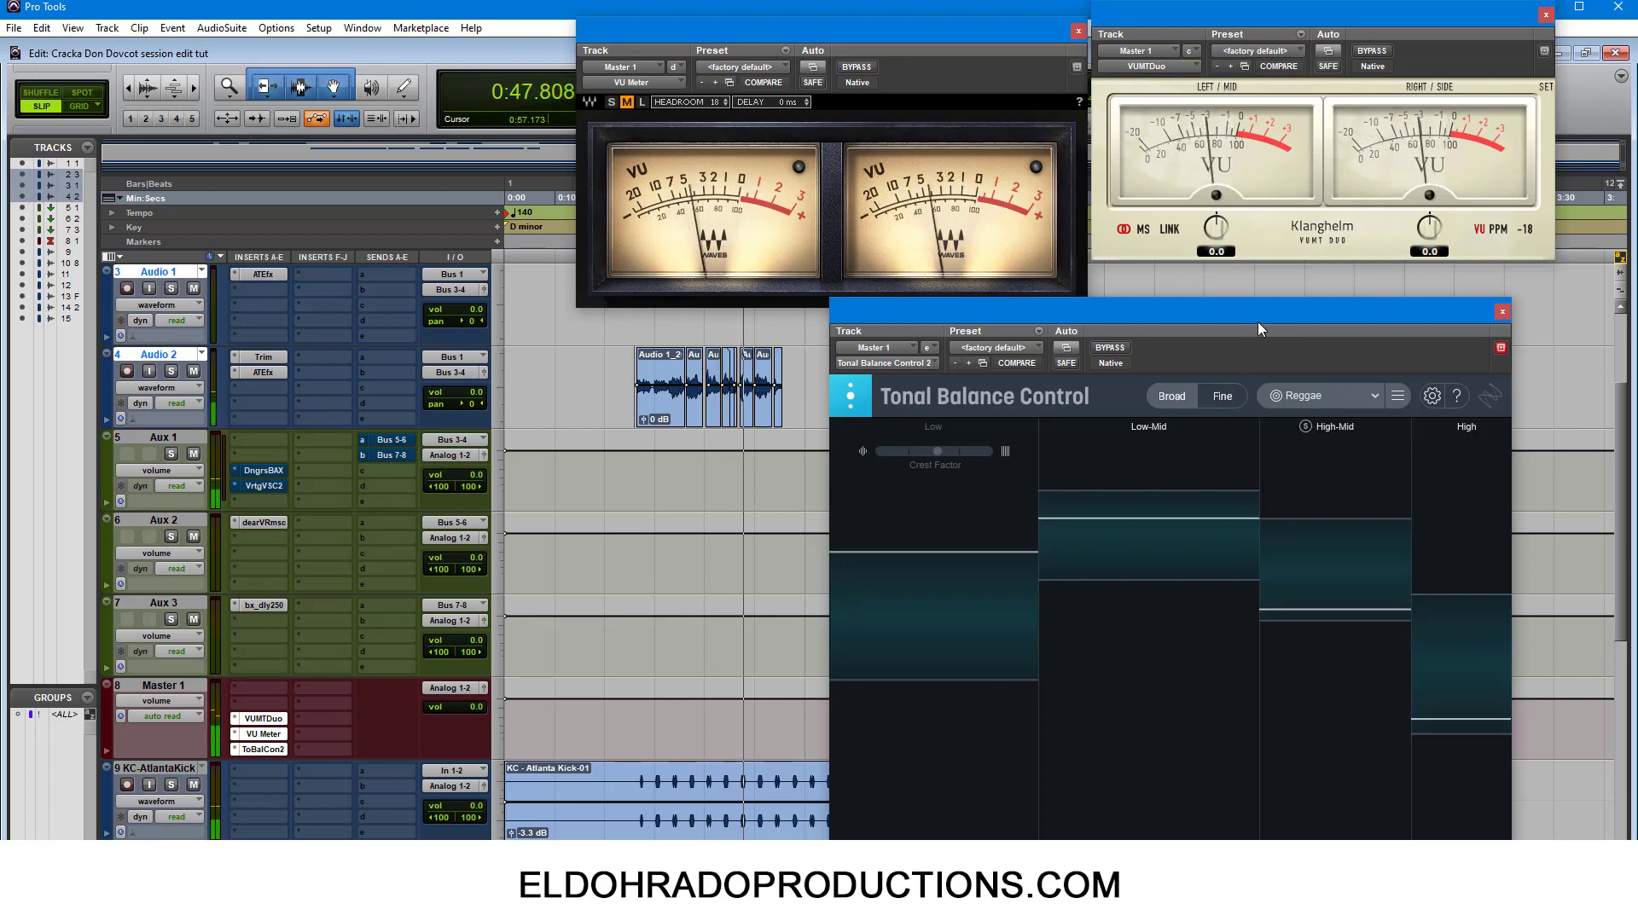
{"action": "scroll", "coordinate": [546, 578], "scroll_direction": "up", "scroll_amount": 3}
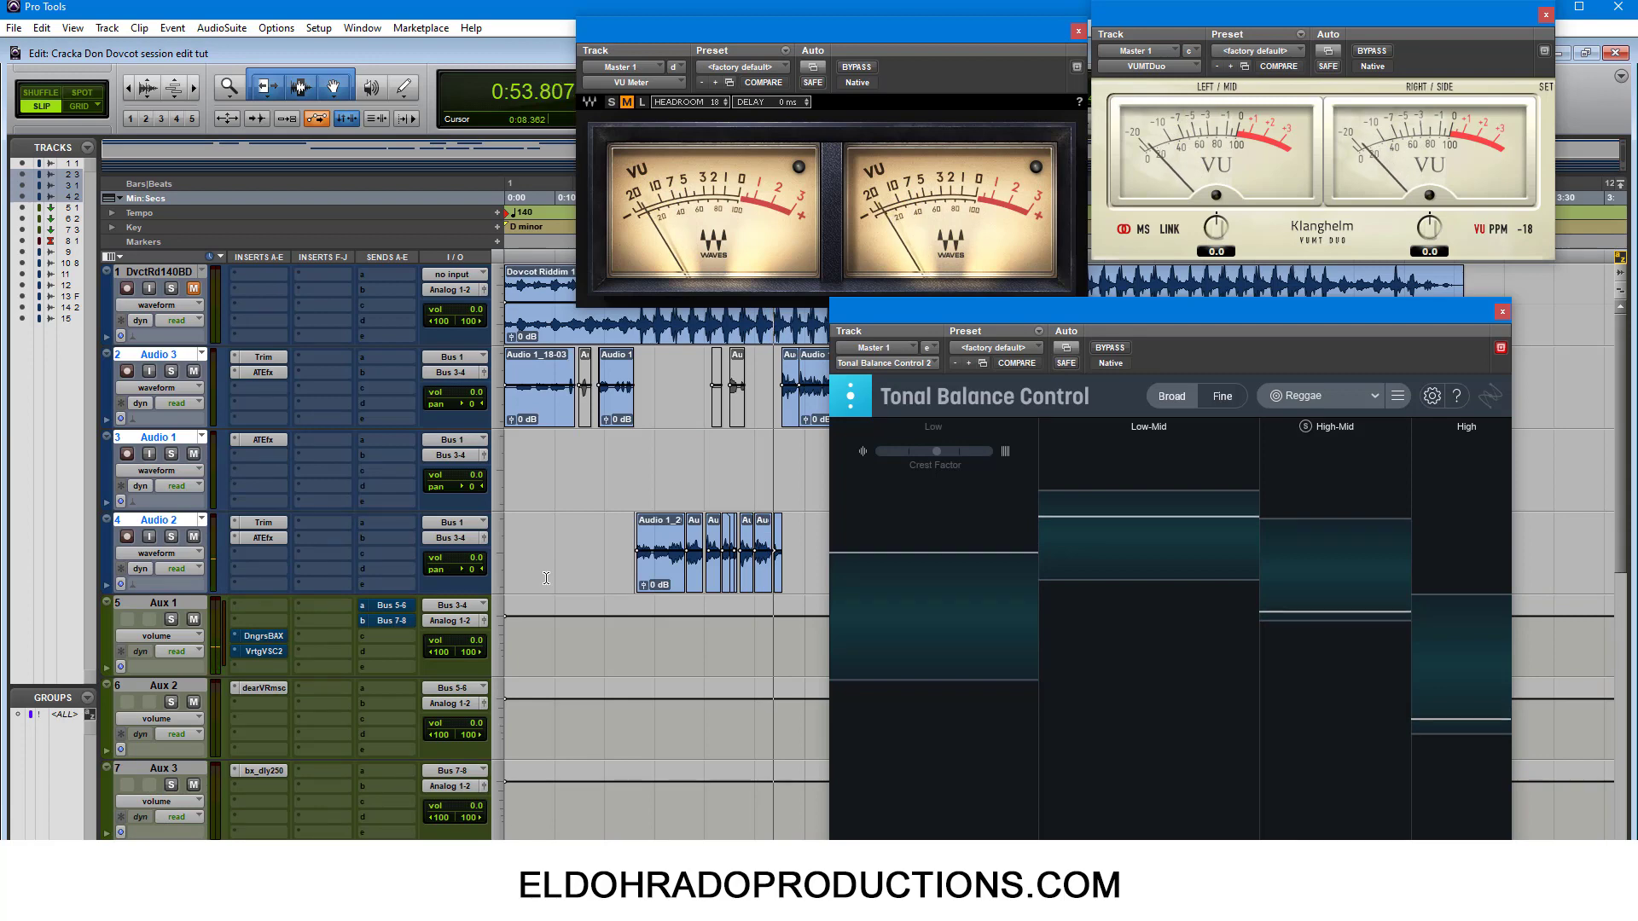
{"action": "scroll", "coordinate": [546, 578], "scroll_direction": "down", "scroll_amount": 5}
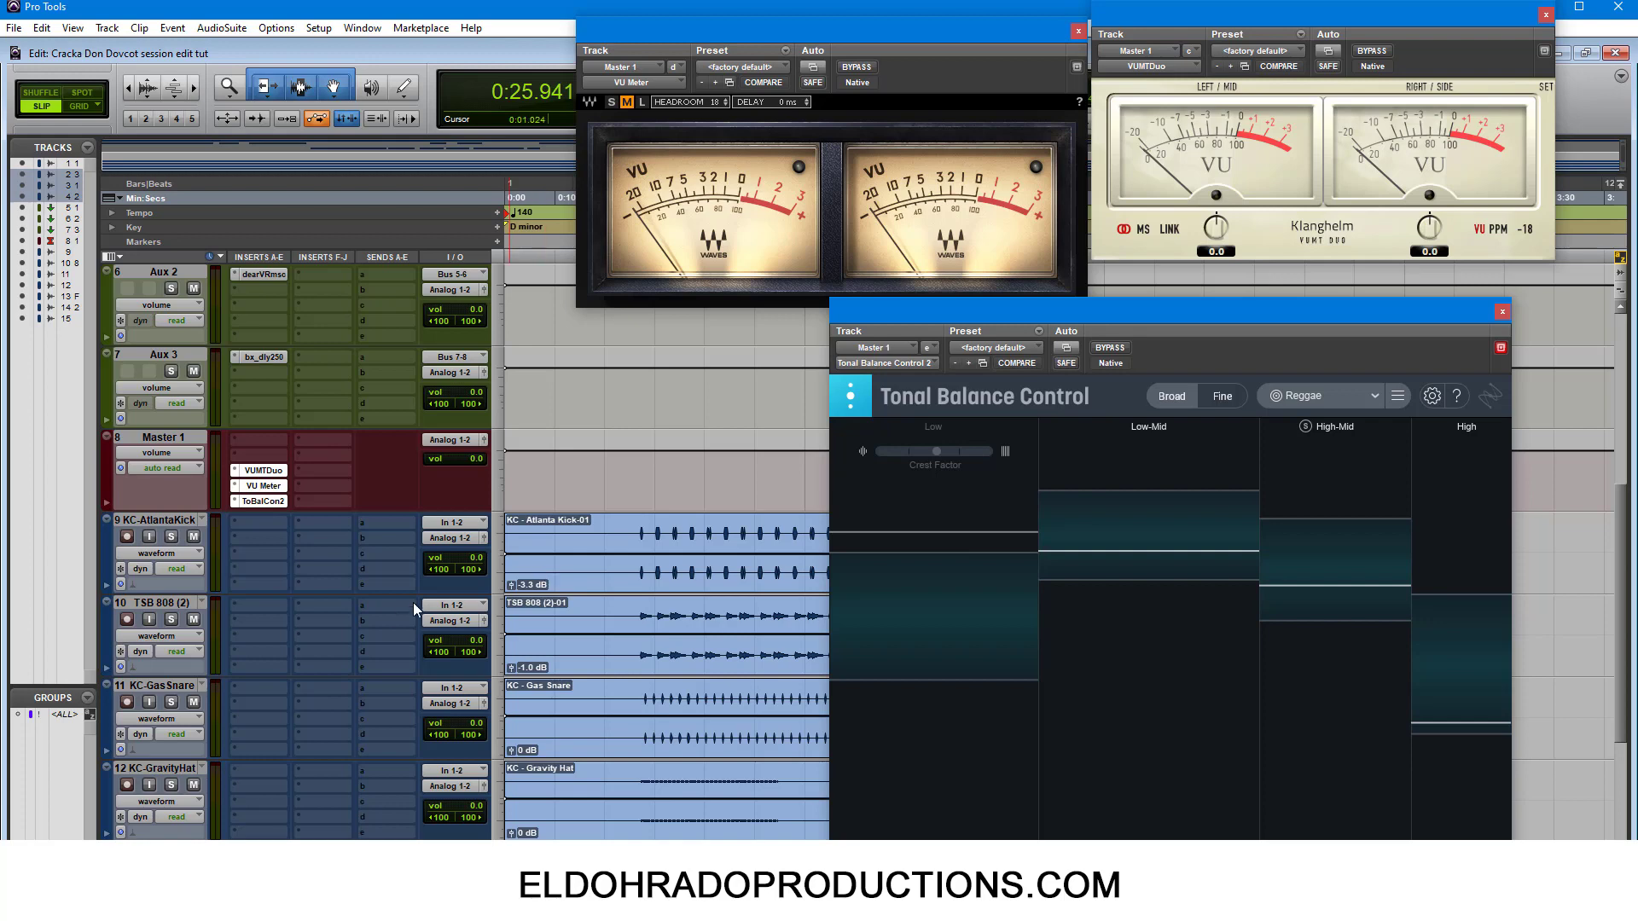
Try lower fader levels on the 808, snare and hat in the mixer, reset the faders, and return to the edit view
{"action": "key", "text": "ctrl+equal"}
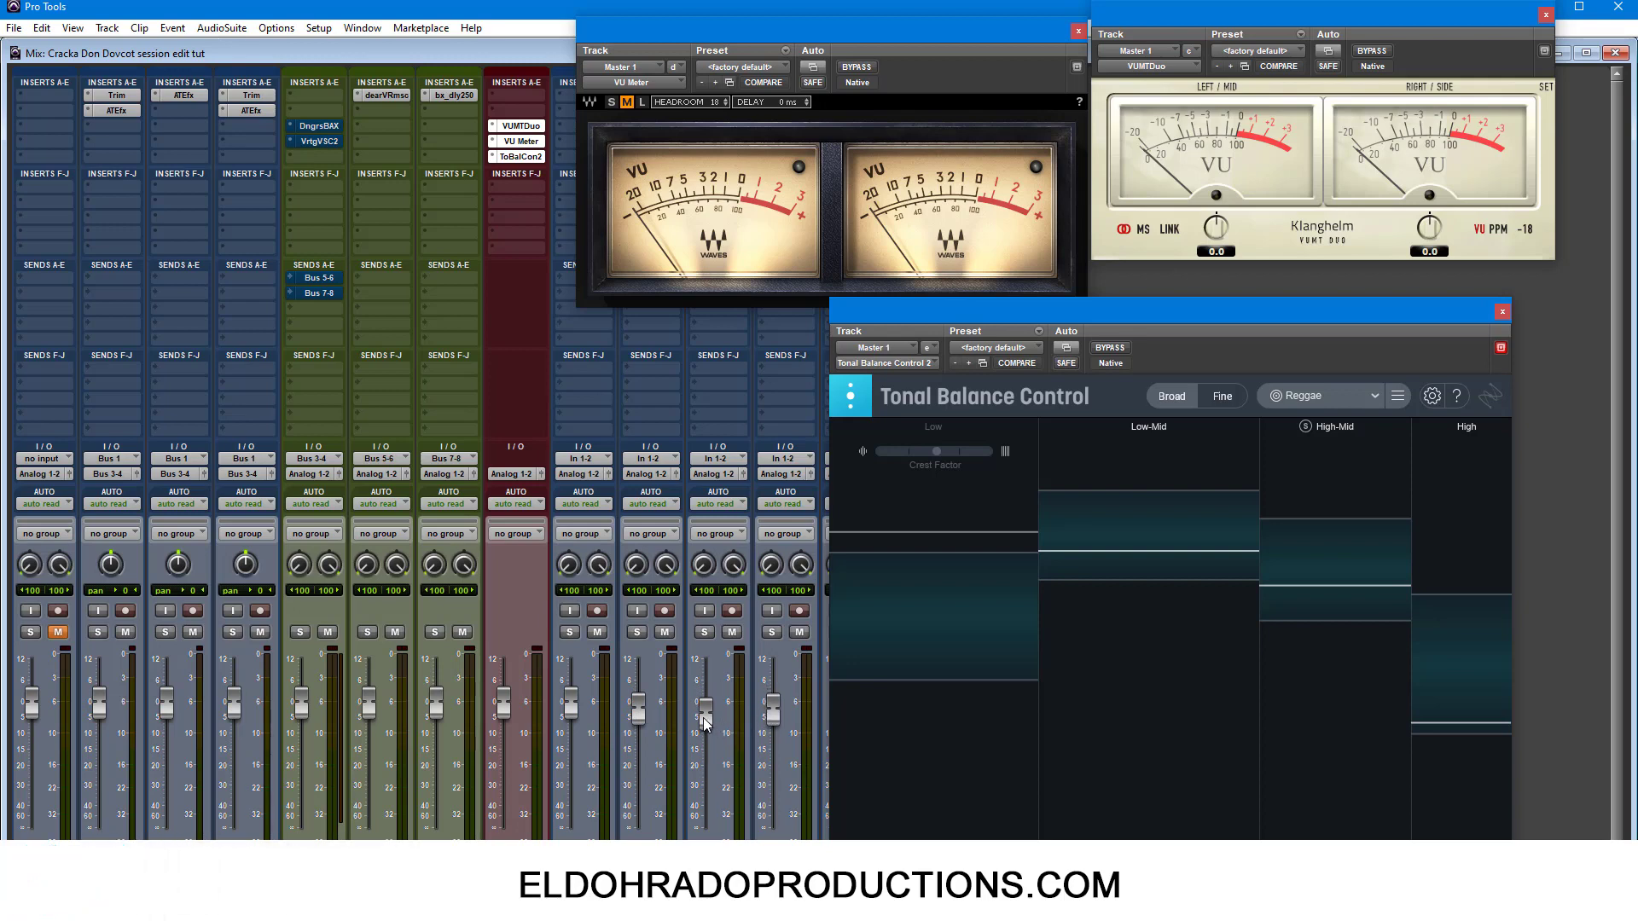
{"action": "left_click", "coordinate": [771, 713], "text": "alt"}
{"action": "left_click", "coordinate": [638, 711], "text": "alt"}
{"action": "left_click", "coordinate": [1619, 54]}
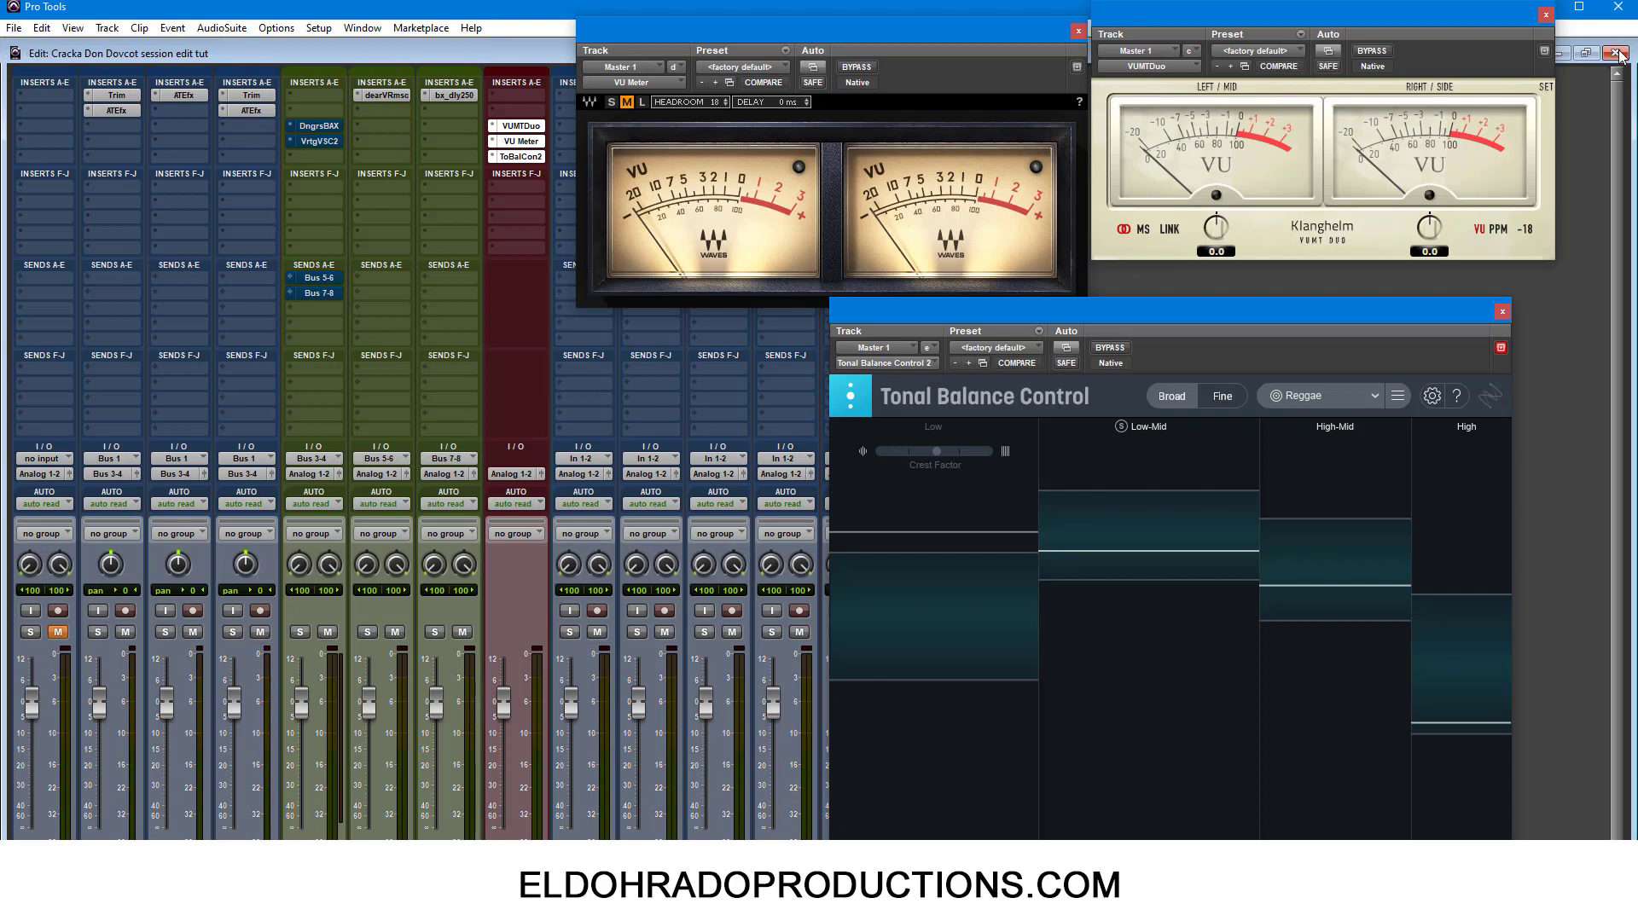
{"action": "scroll", "coordinate": [674, 555], "scroll_direction": "up", "scroll_amount": 5}
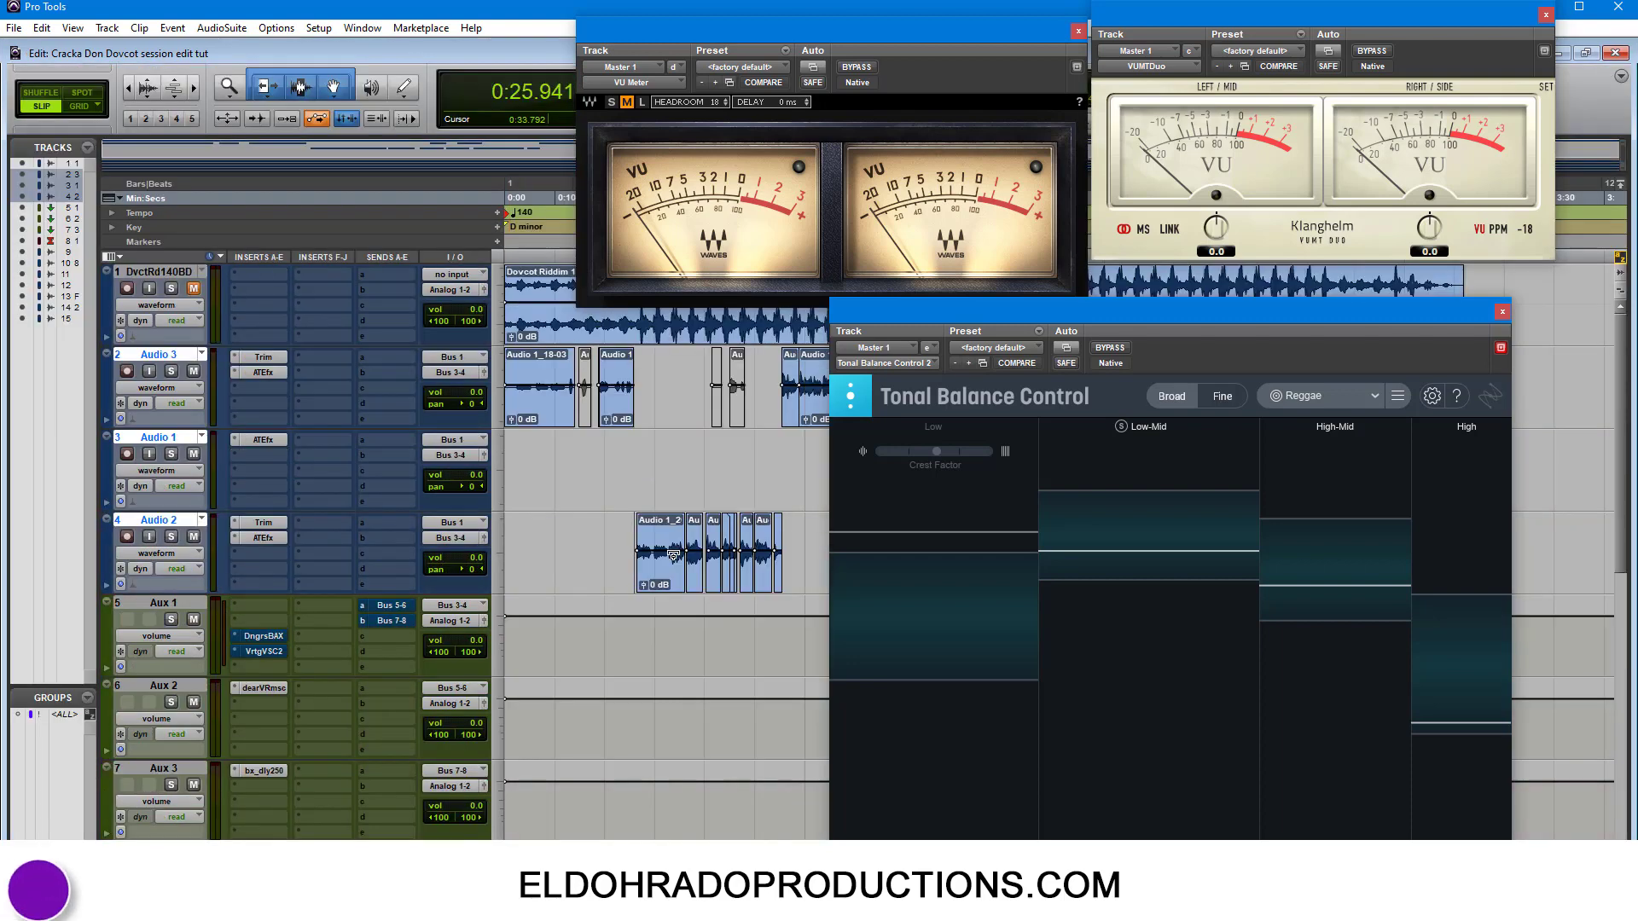